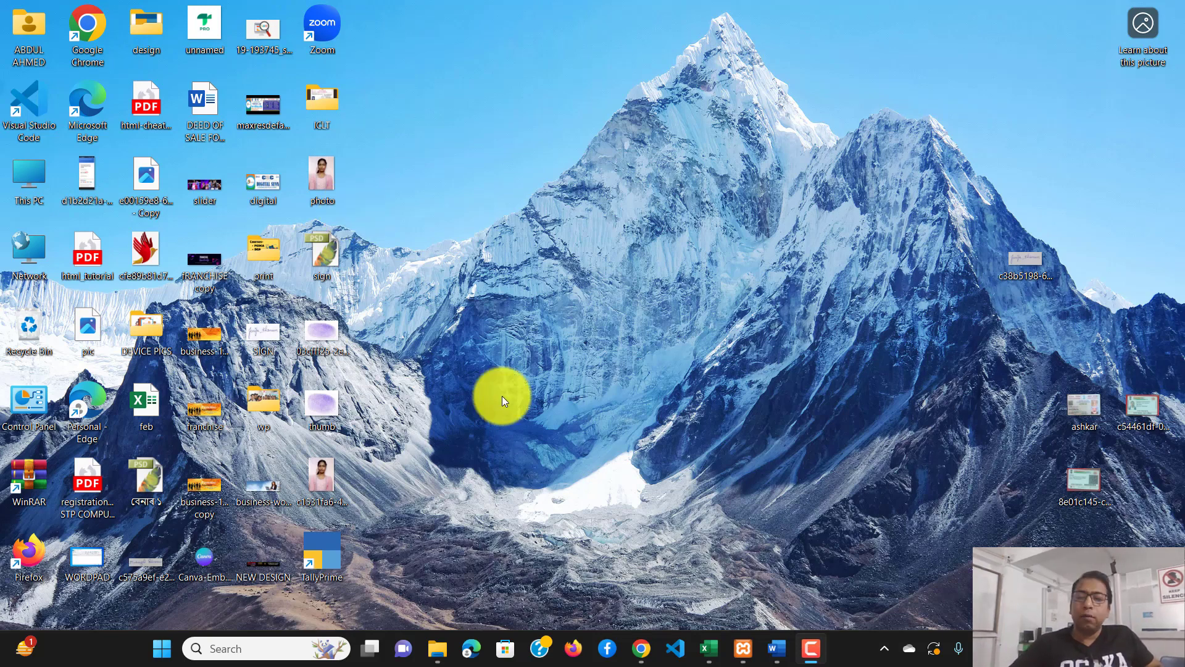
Search the computer for WORD and open the WordPad app
left_click(242, 645)
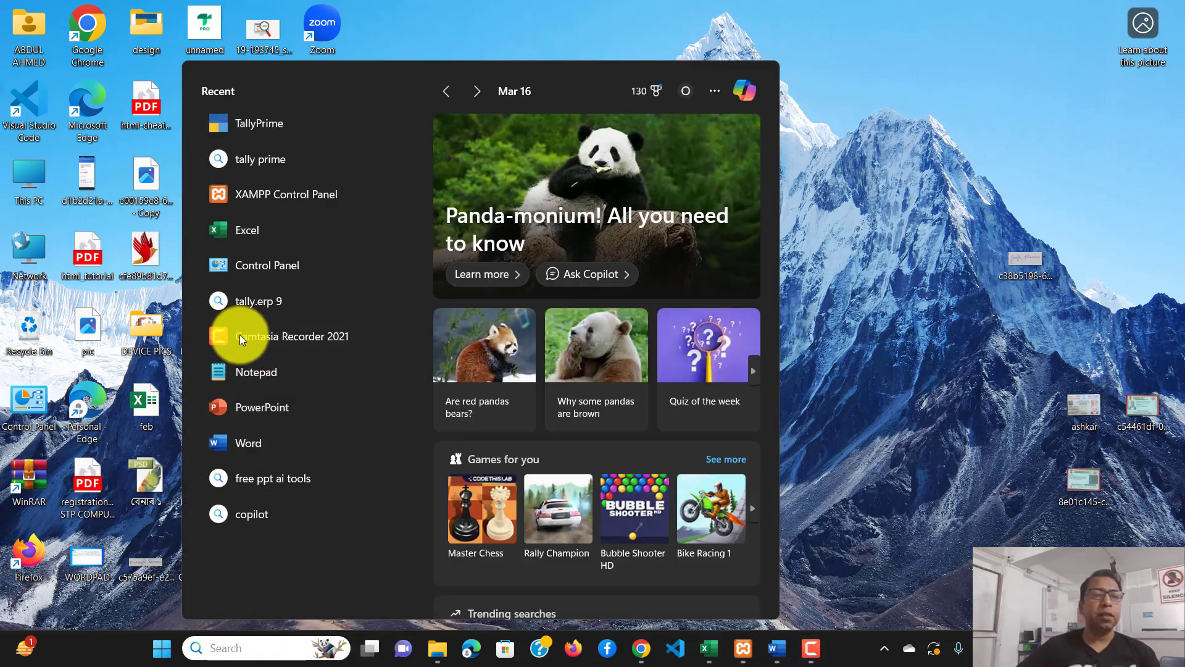
type("WORD")
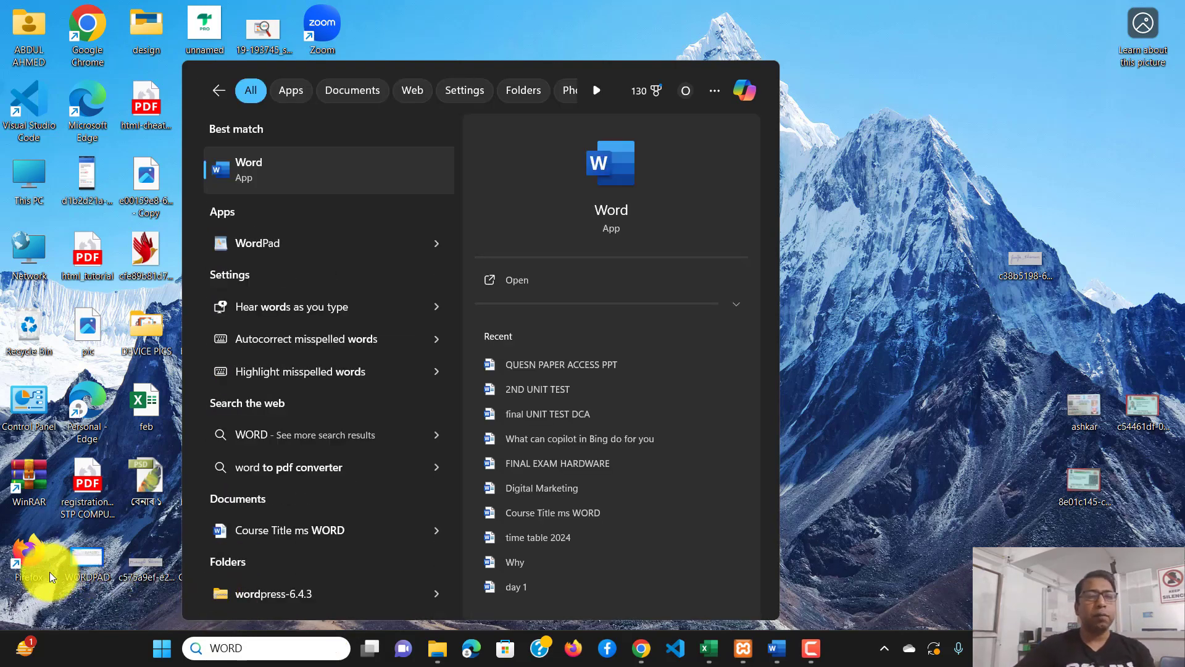
left_click(302, 247)
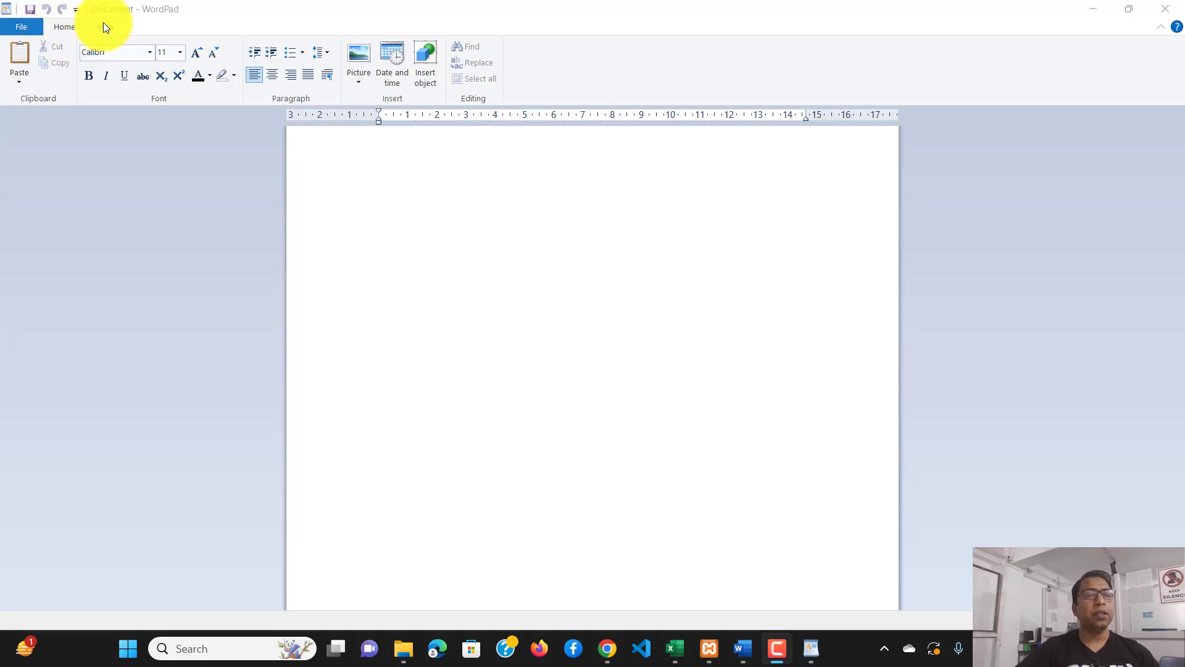
Look through the Home and View commands, the file commands and the available save-as formats
left_click(70, 26)
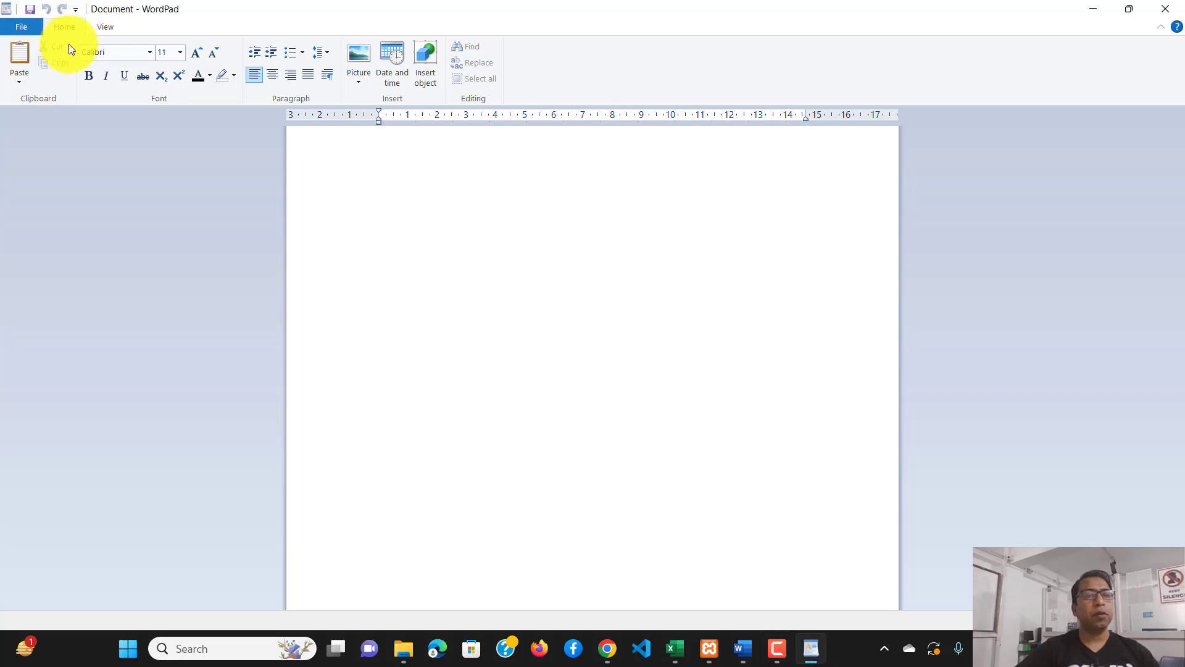
left_click(106, 24)
left_click(68, 27)
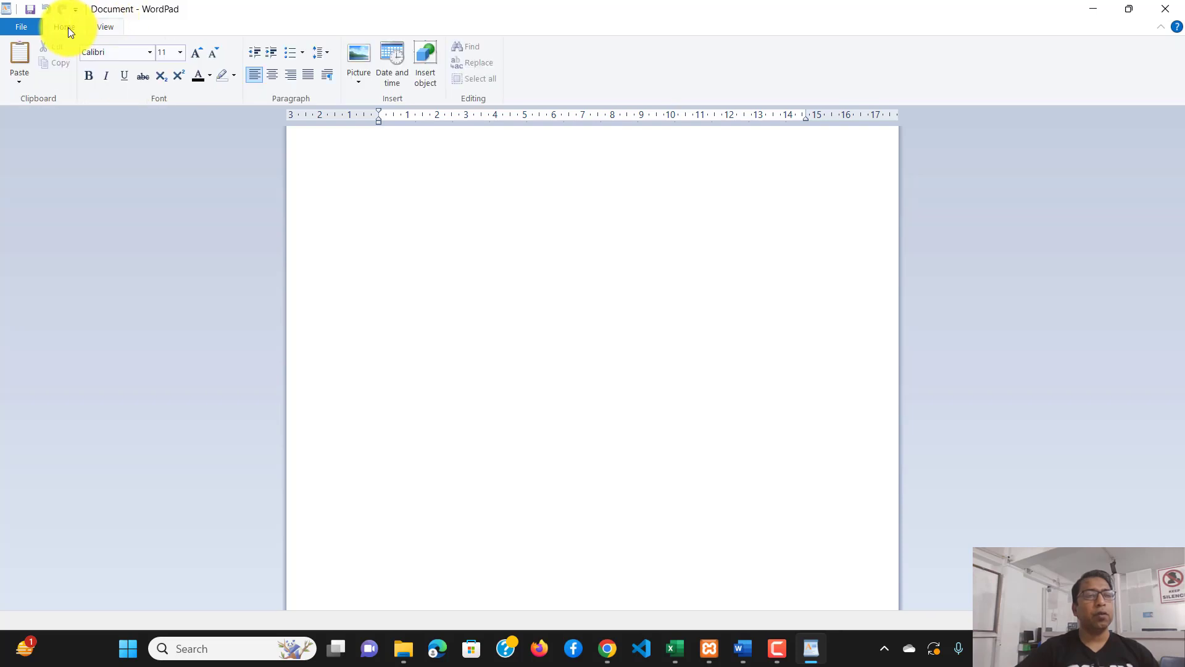
left_click(105, 27)
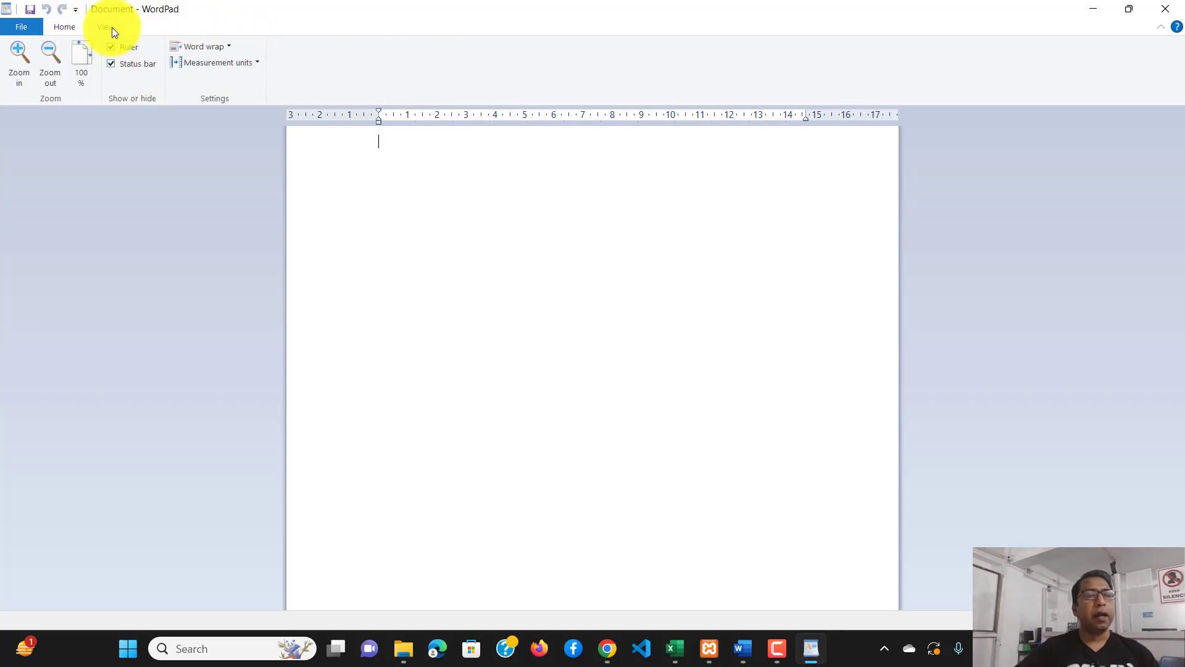
left_click(60, 27)
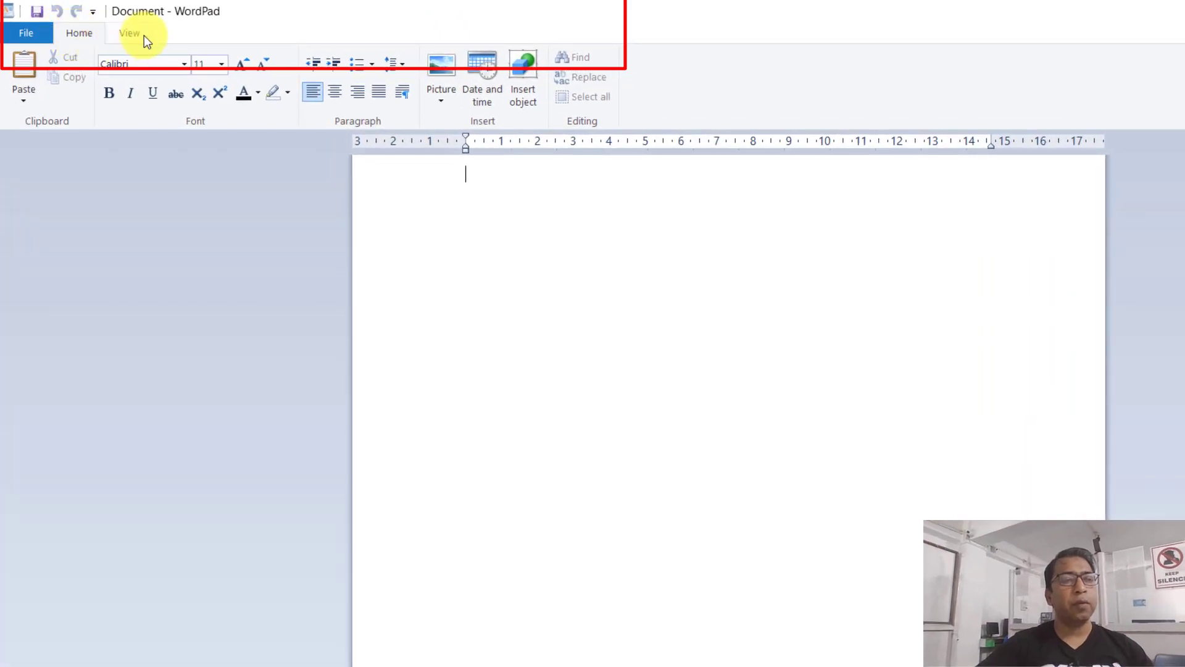
left_click(131, 33)
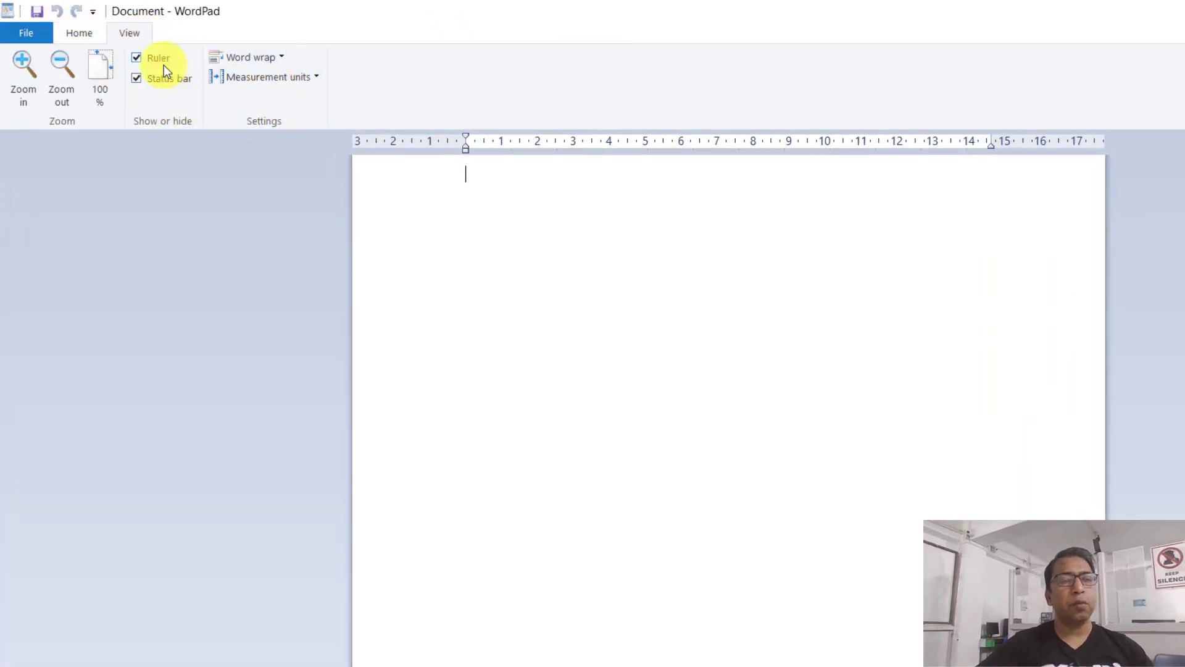
left_click(28, 36)
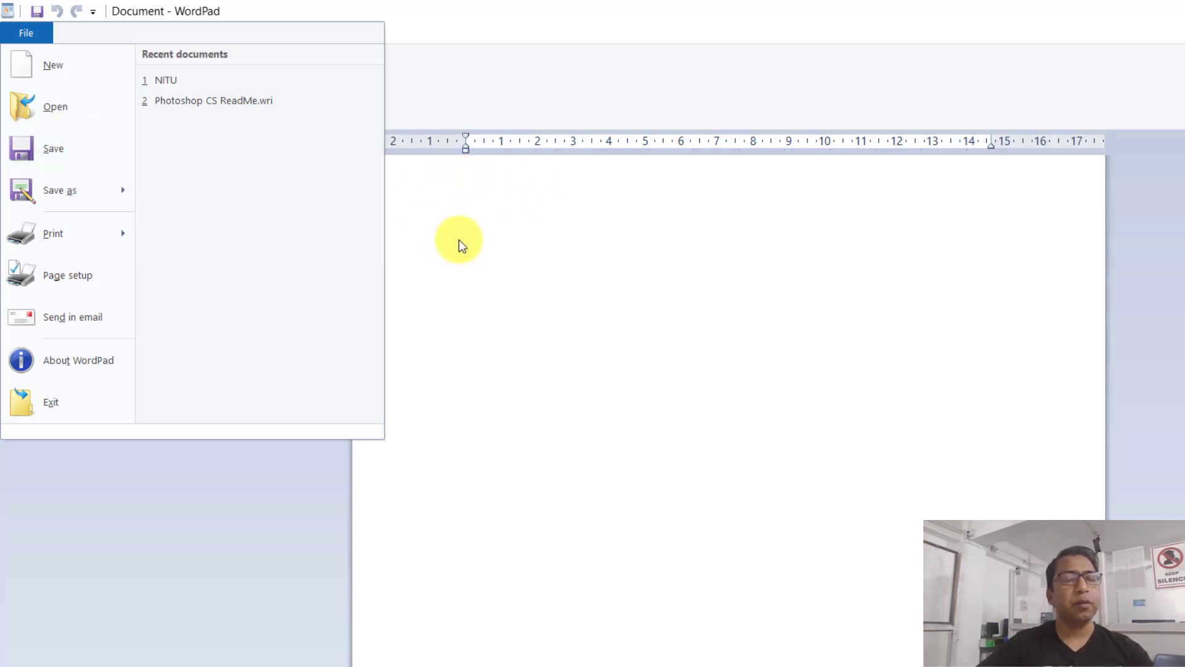
mouse_move(66, 191)
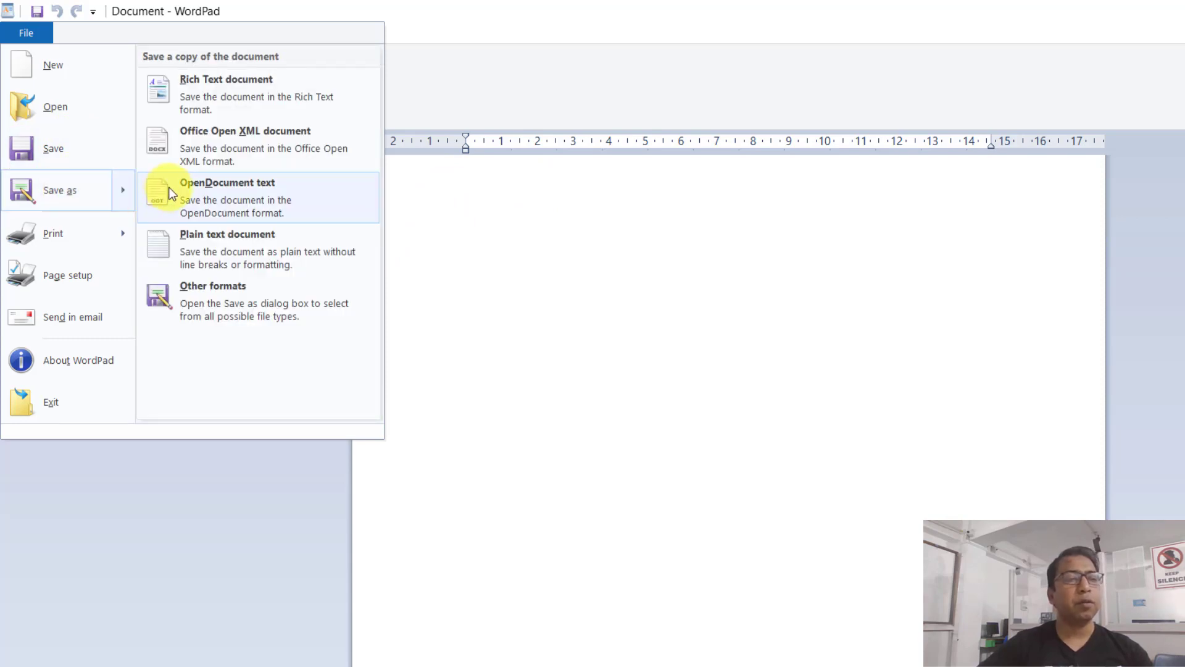
mouse_move(64, 250)
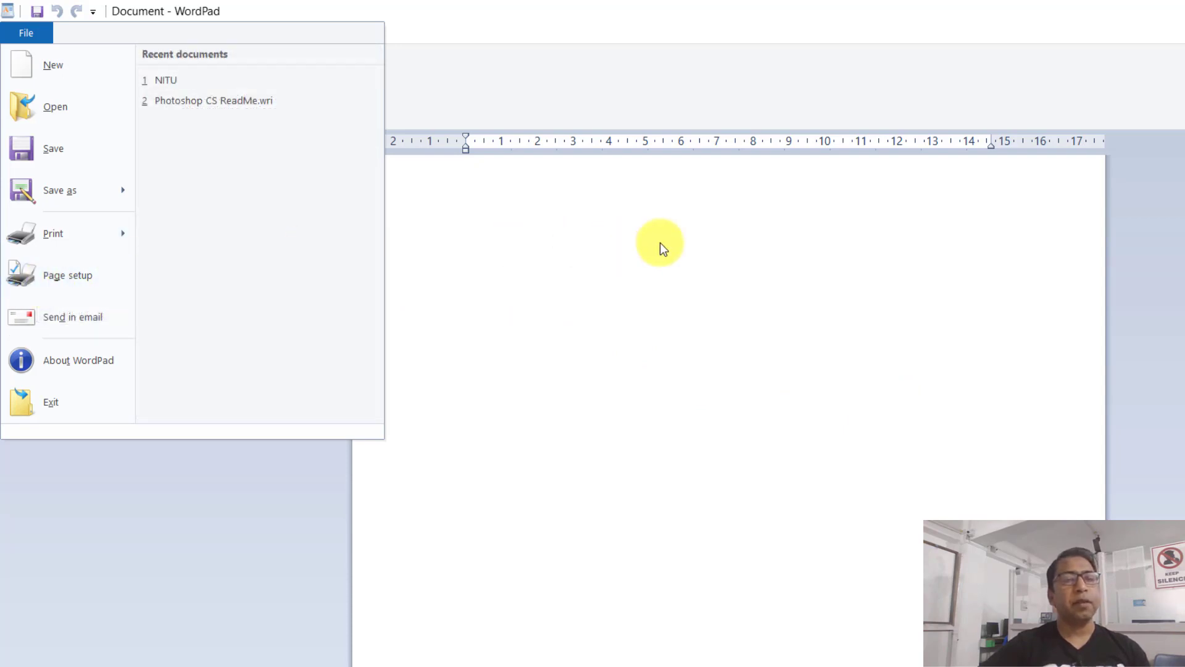
Try the Landscape orientation in the page setup, switch back to Portrait and discard the changes
left_click(59, 289)
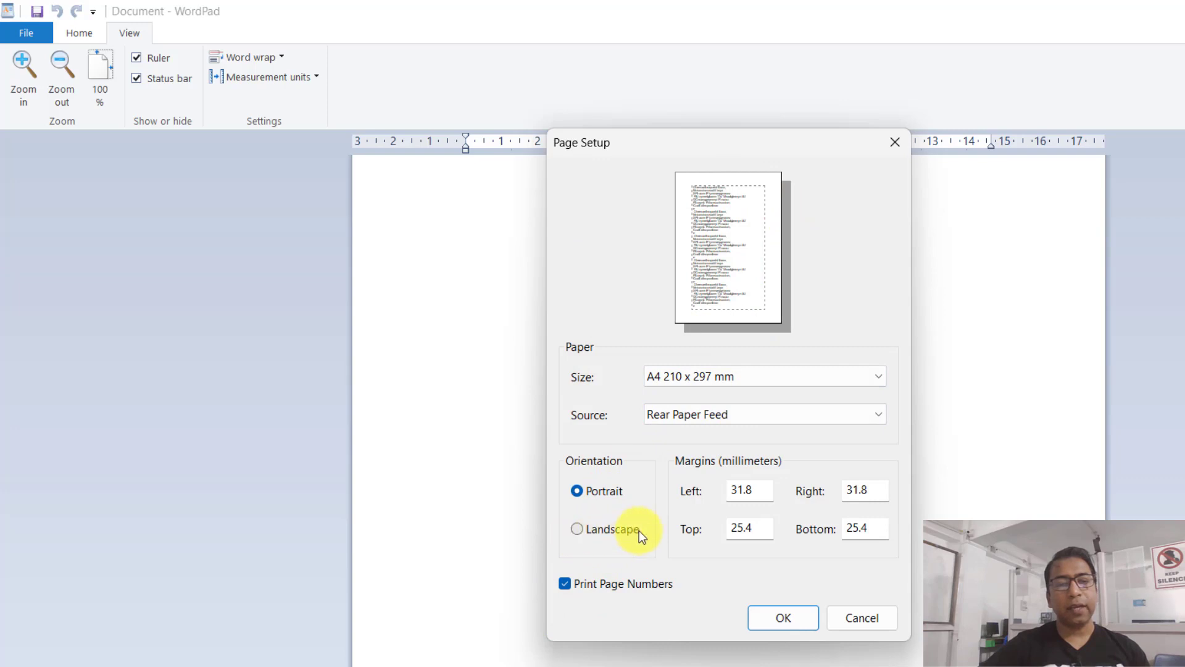
left_click(584, 531)
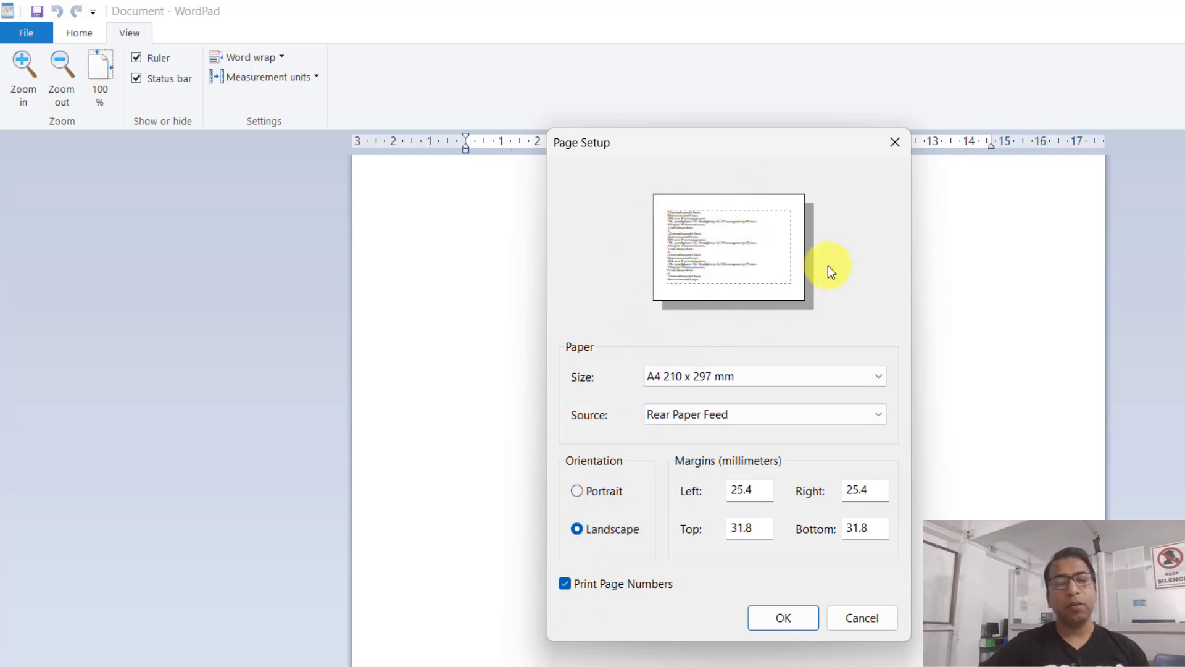
left_click(578, 492)
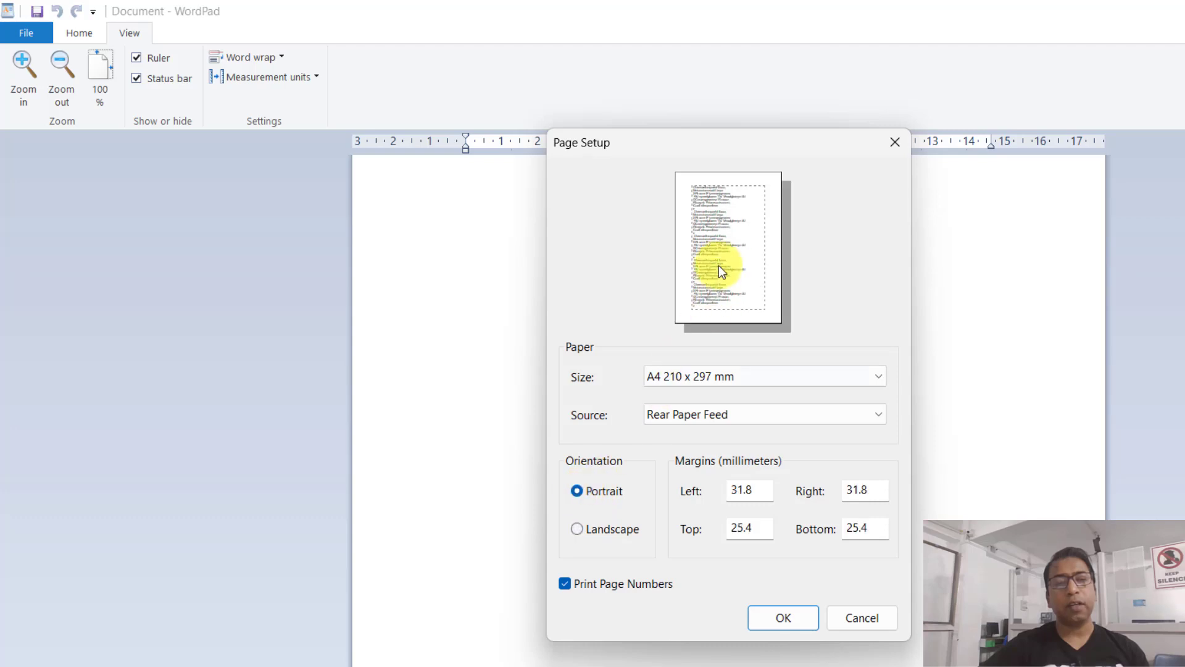
left_click(852, 617)
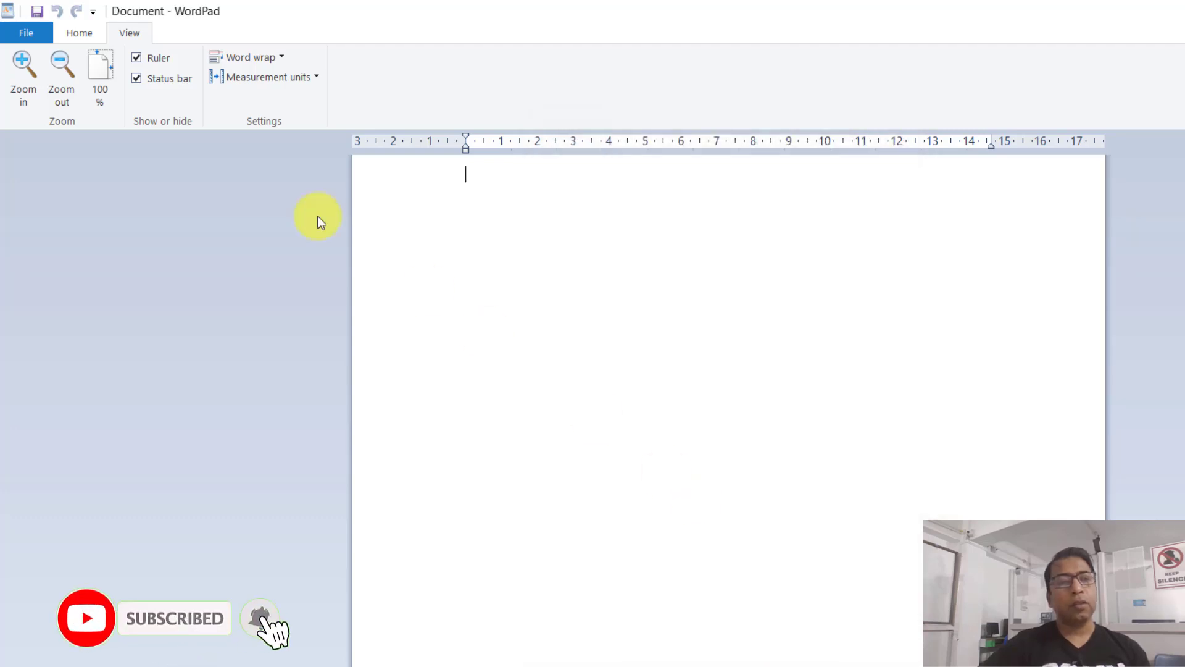
left_click(17, 32)
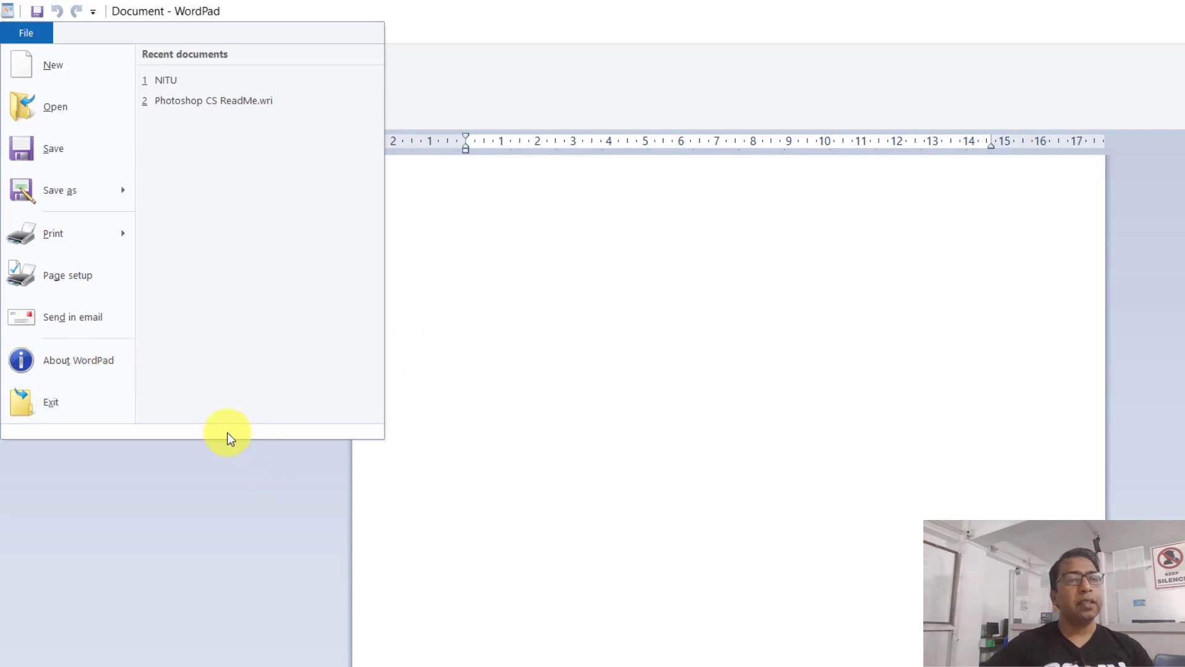
left_click(451, 410)
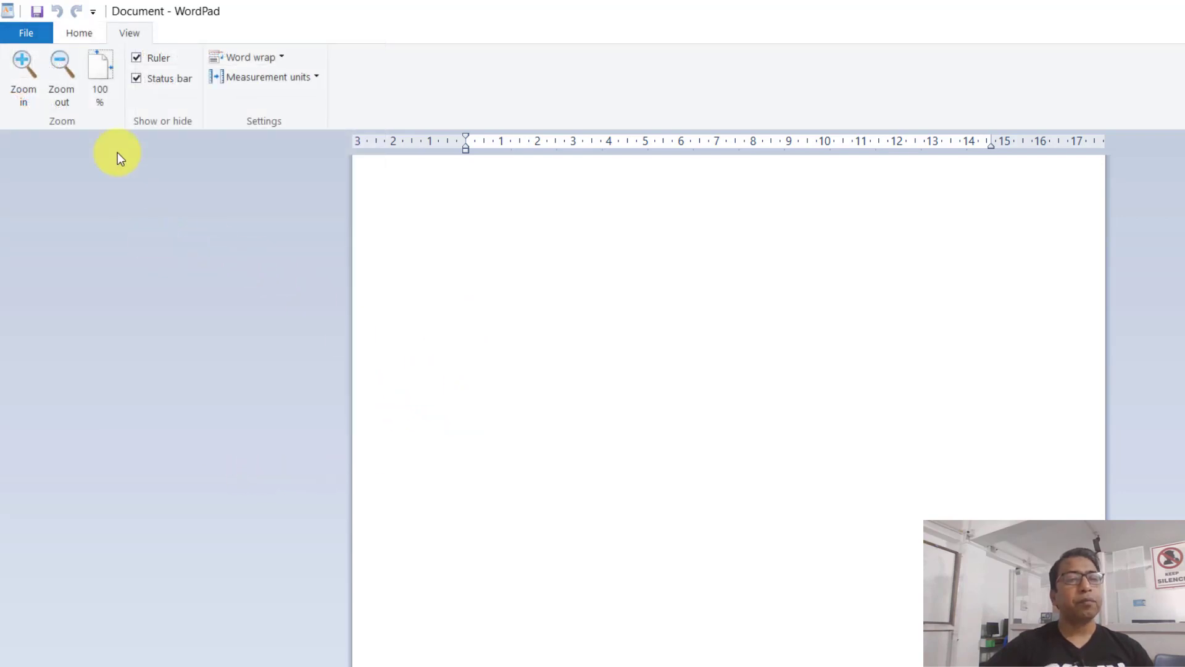
Enter the text ORIENTAL IT CENTRE on the first line of the blank document
left_click(78, 32)
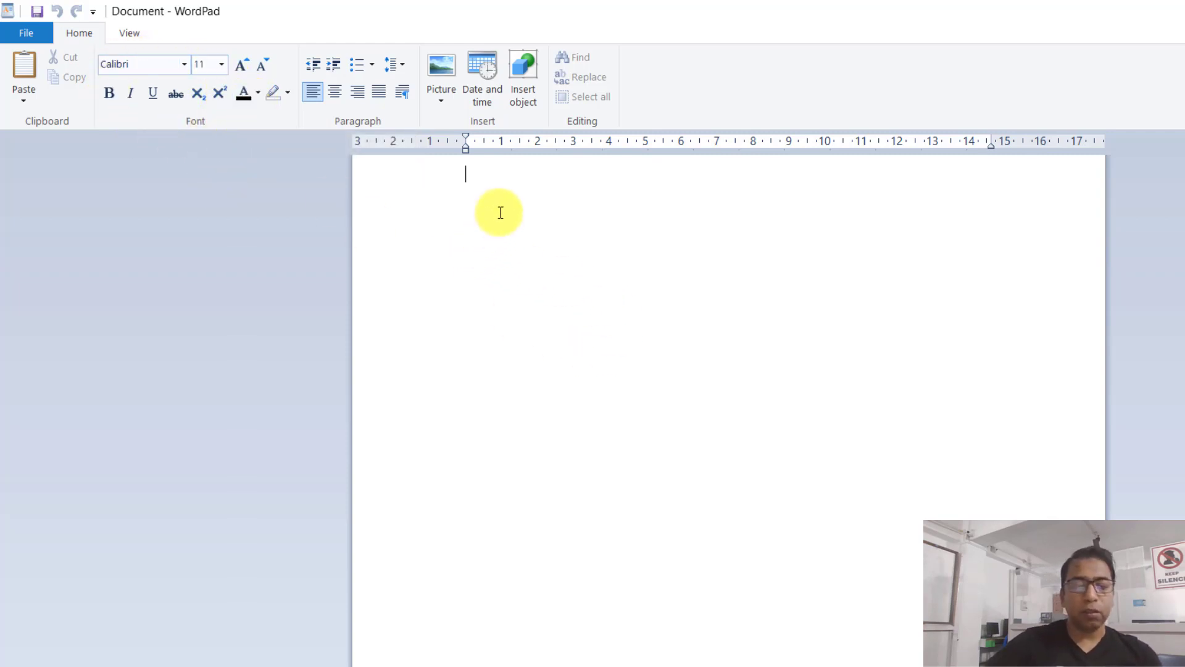
type("R")
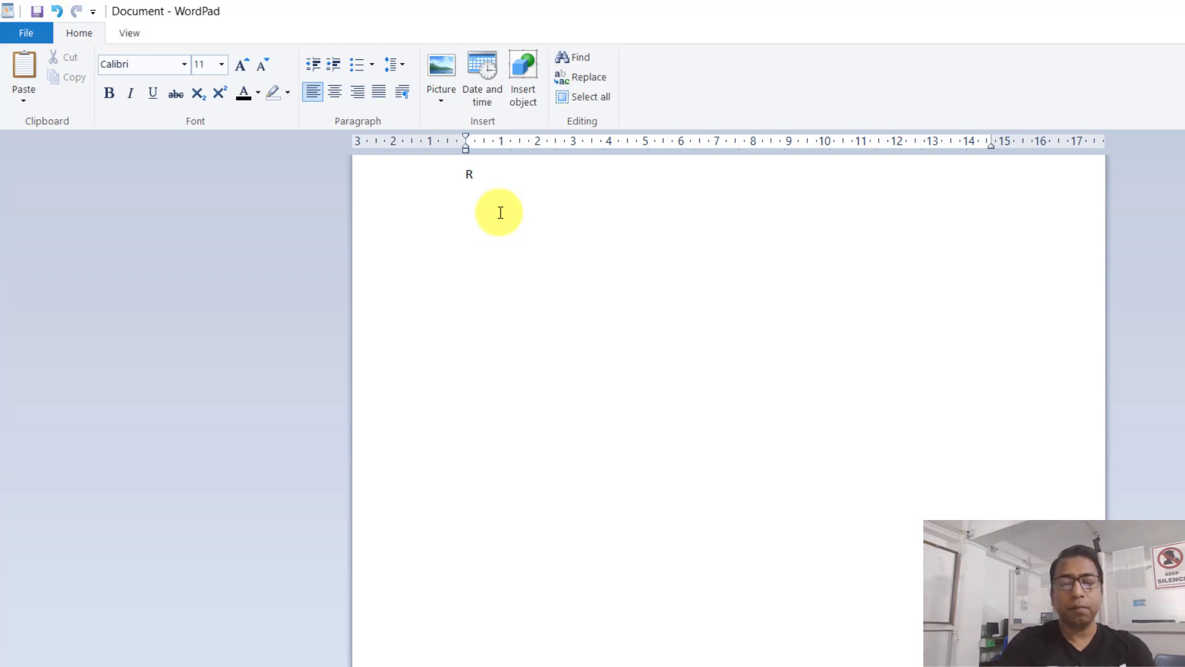
key("BackSpace")
type("ORIE")
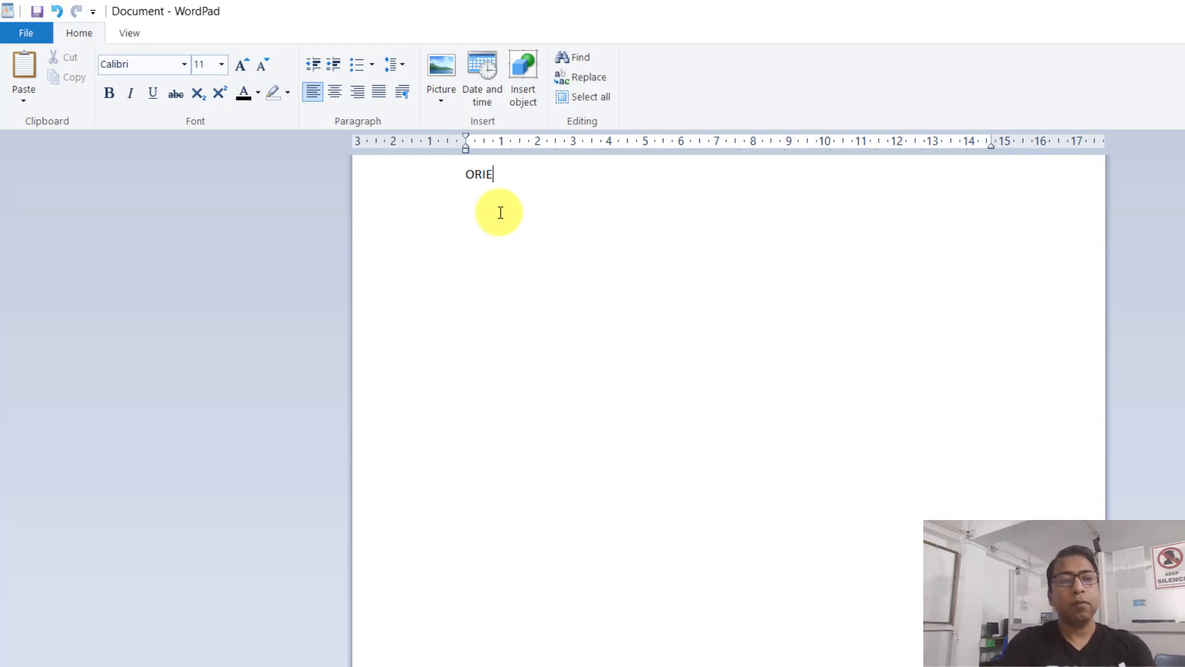
type("NTAL IT CENTRE")
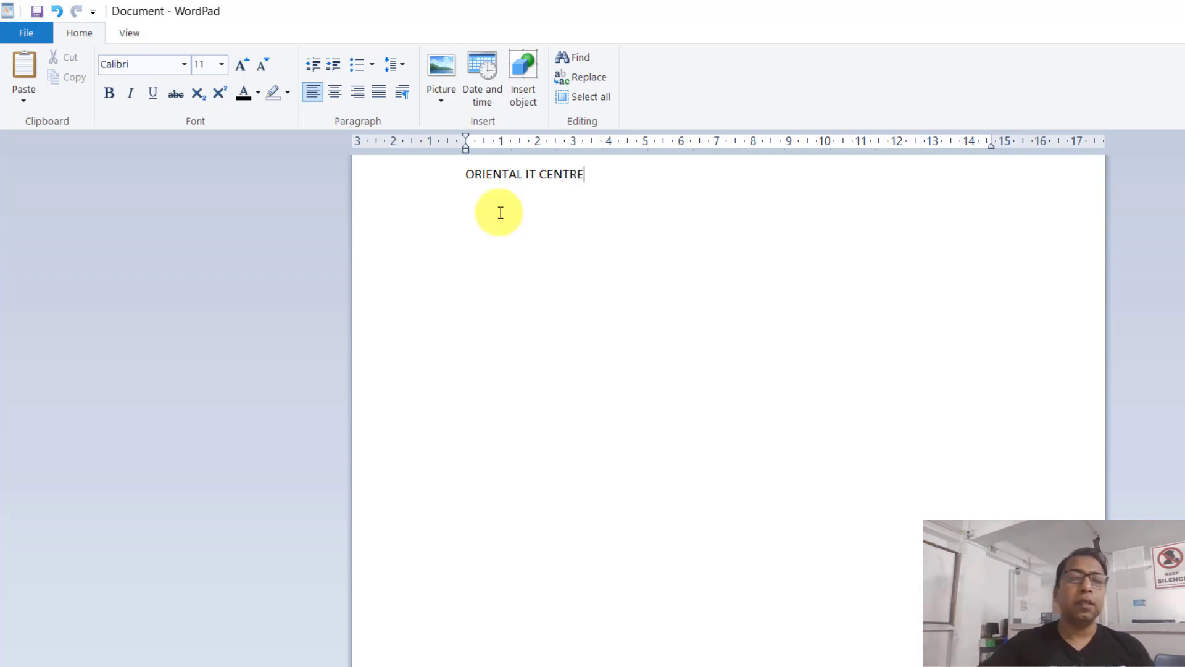
Select the whole ORIENTAL IT CENTRE line twice, clearing the selection each time
left_click(448, 179)
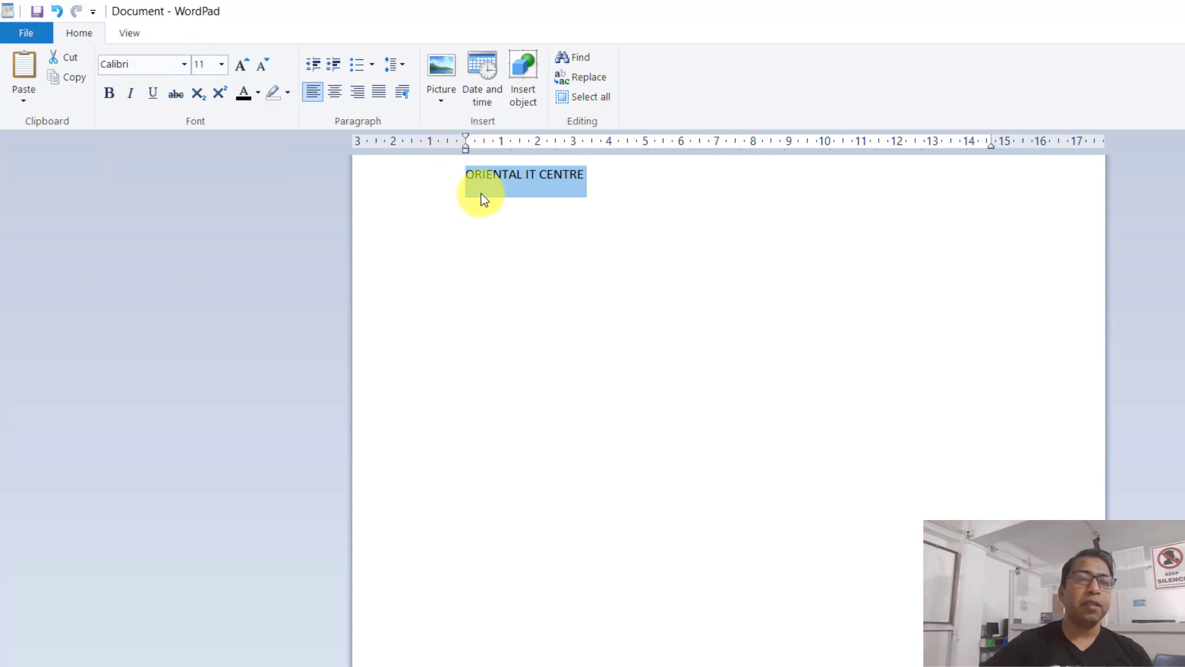
left_click(505, 196)
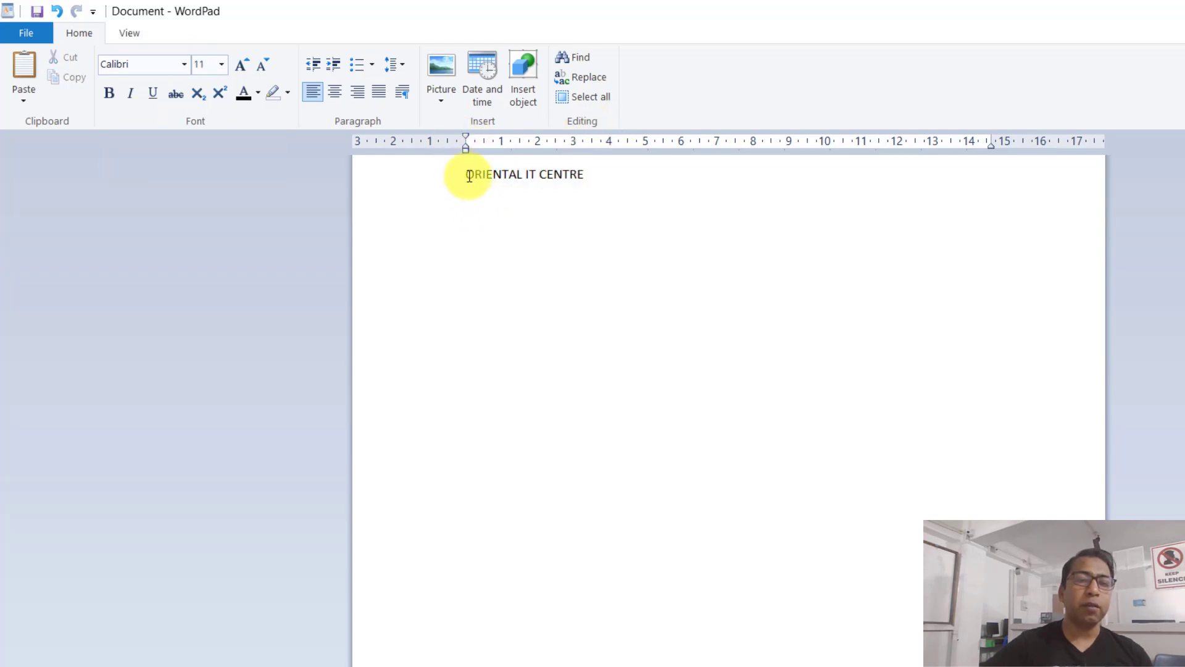
left_click_drag(467, 176, 581, 172)
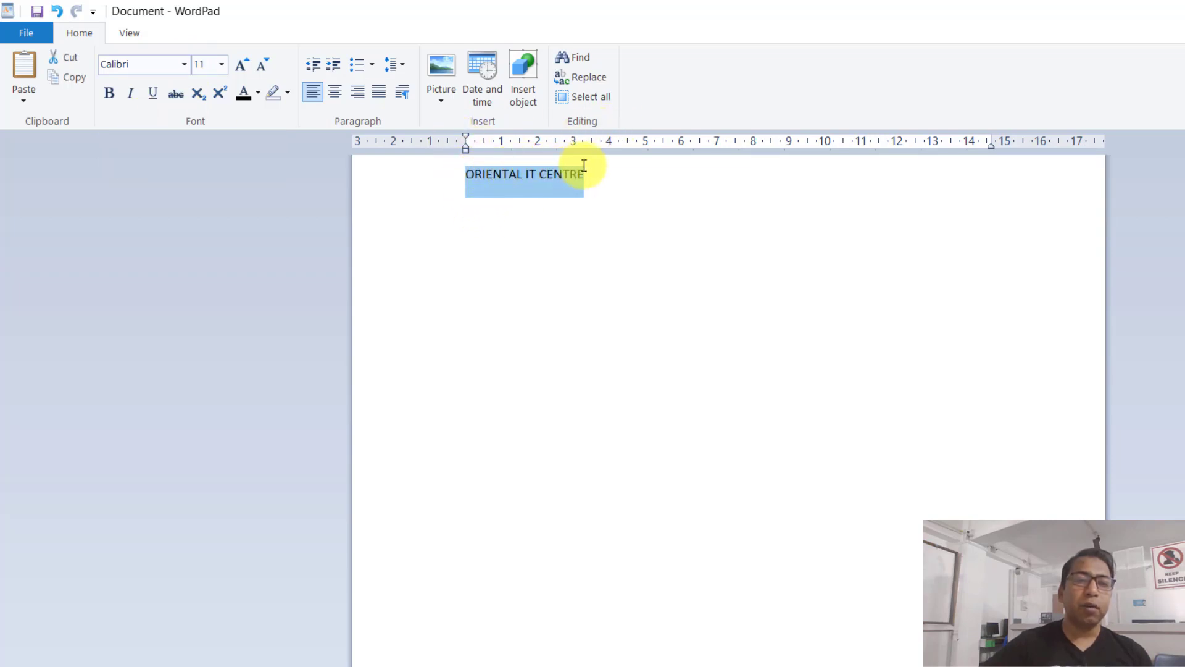
left_click(637, 212)
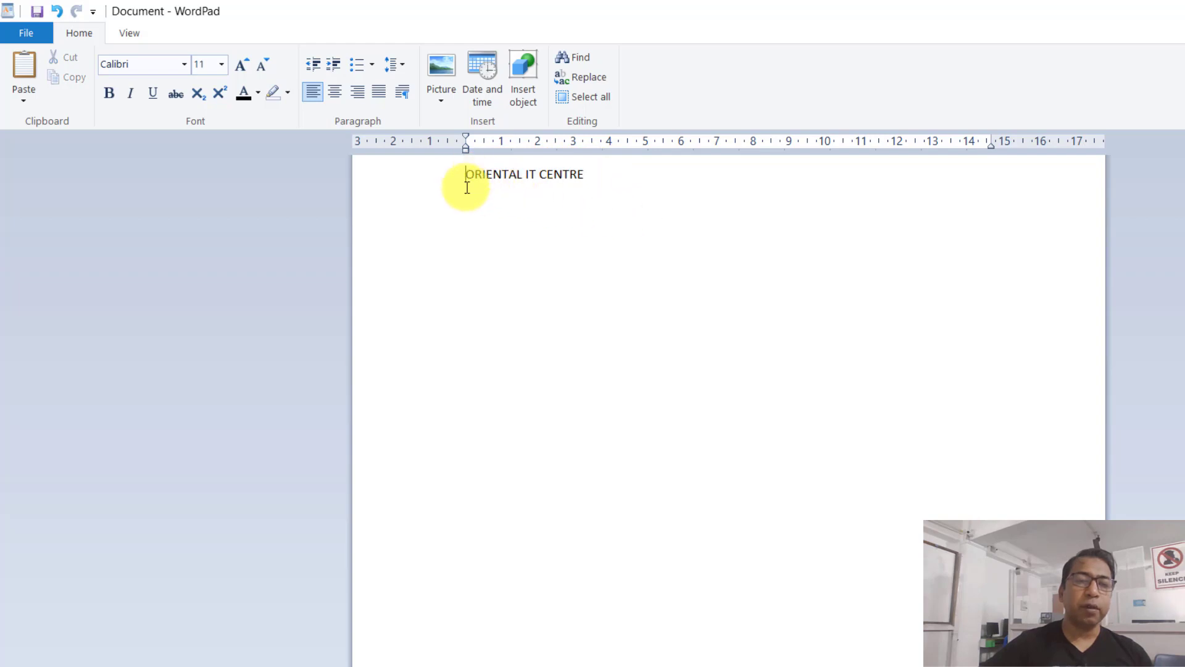
Change the font of the ORIENTAL IT CENTRE text to Berlin Sans FB Demi
left_click(467, 175)
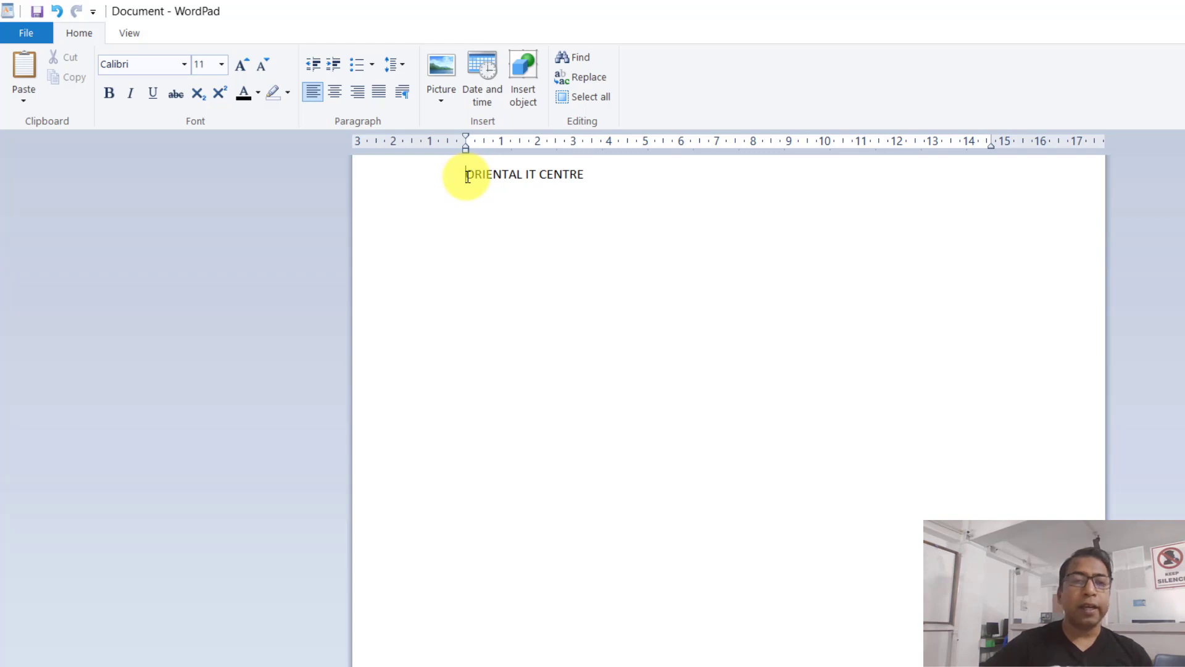
left_click_drag(467, 176, 565, 174)
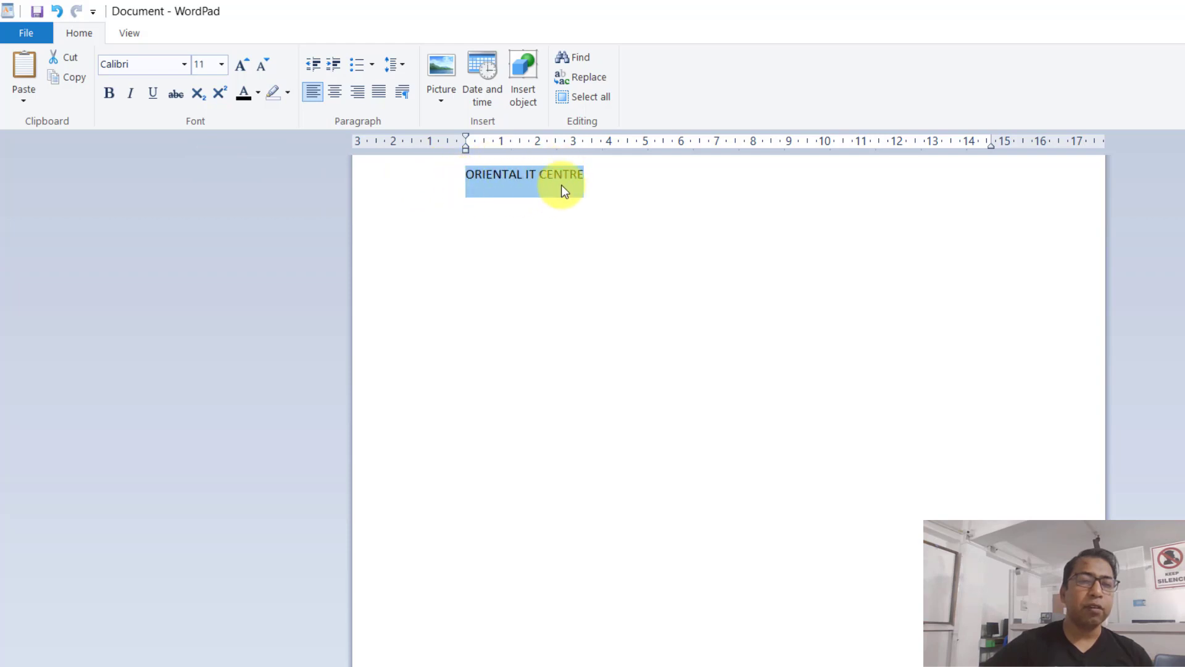
left_click(186, 63)
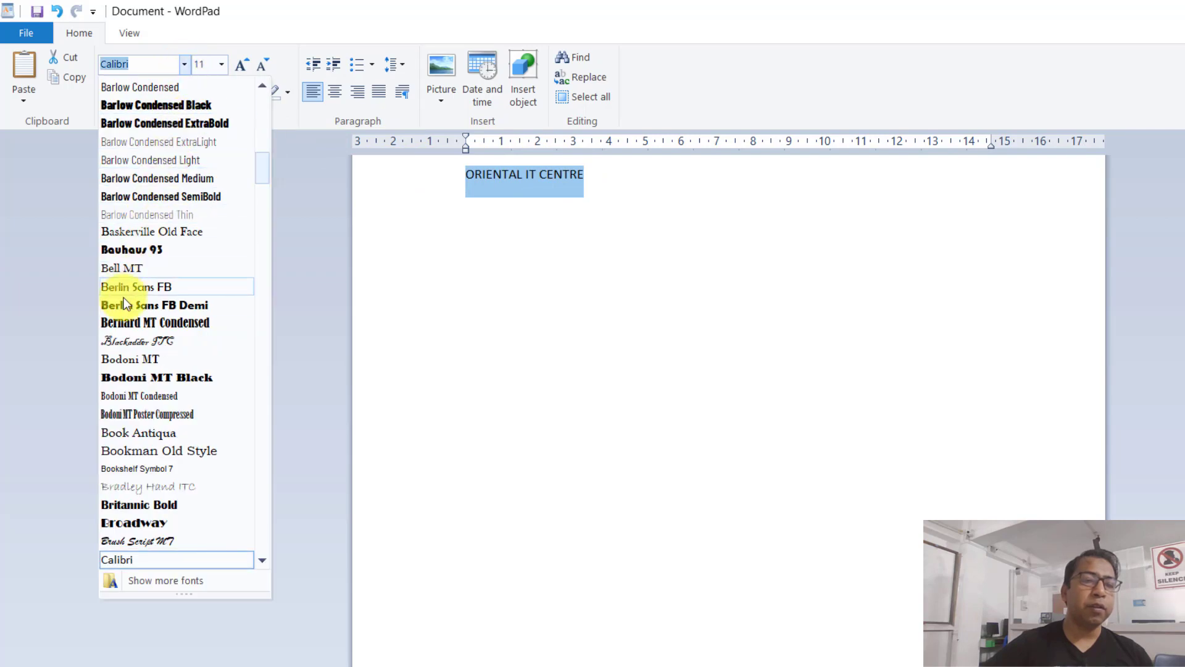
scroll(123, 302, "down", 2)
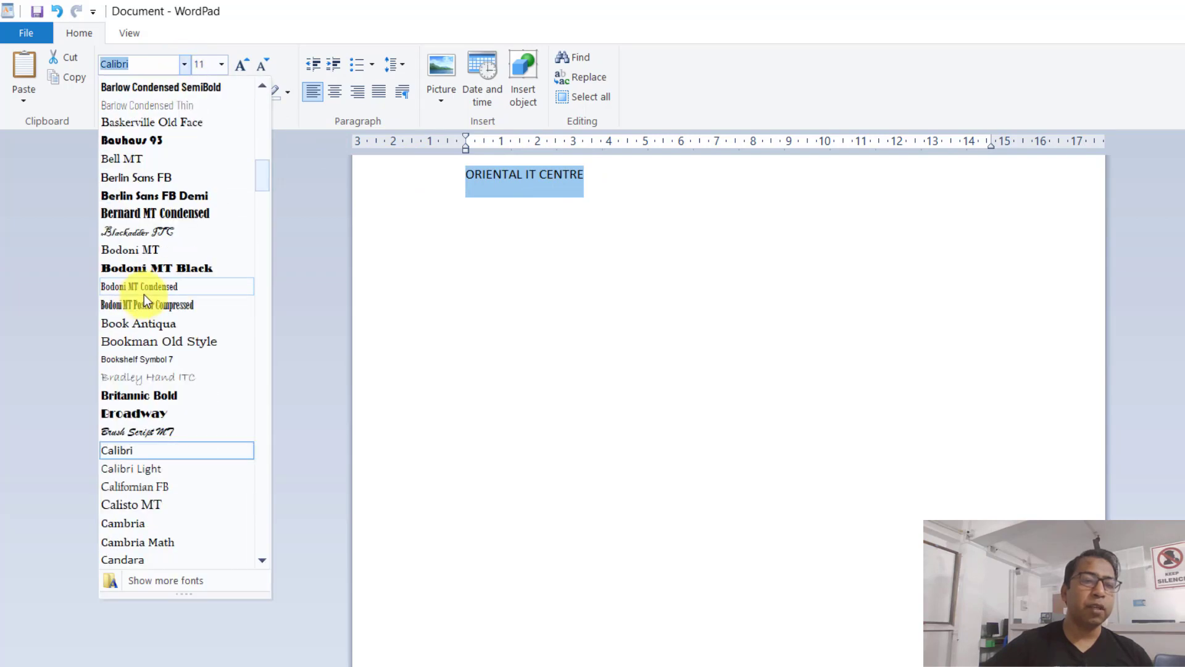
left_click(180, 196)
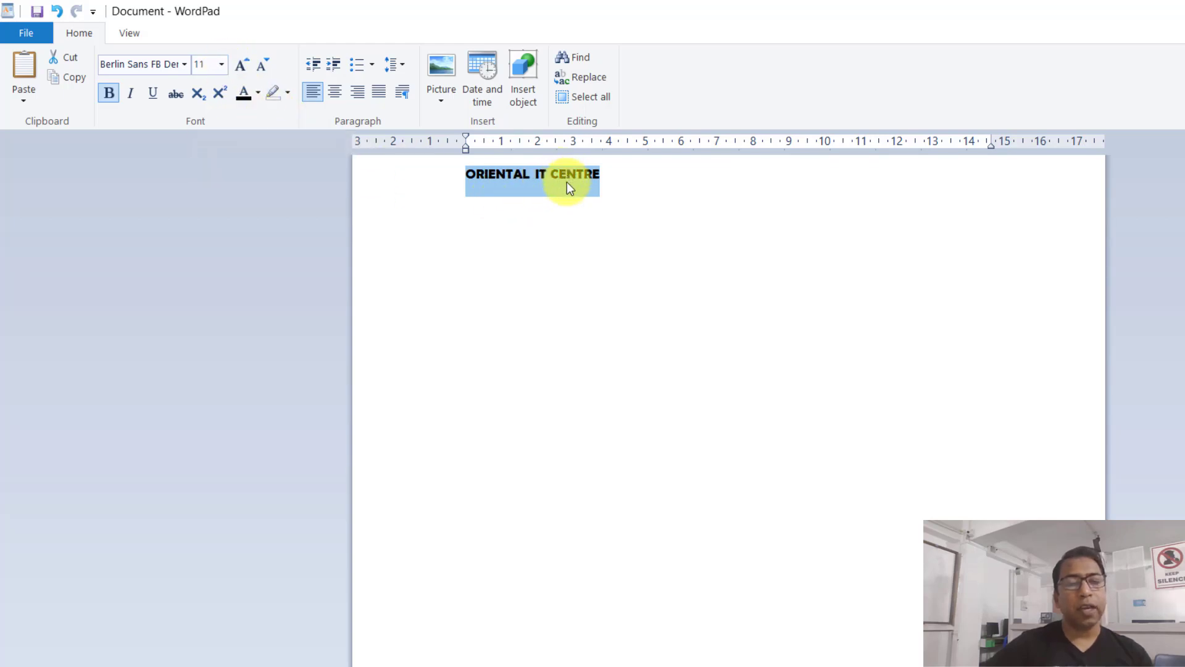
Set the font size of ORIENTAL IT CENTRE to 20 and deselect the text
left_click(222, 64)
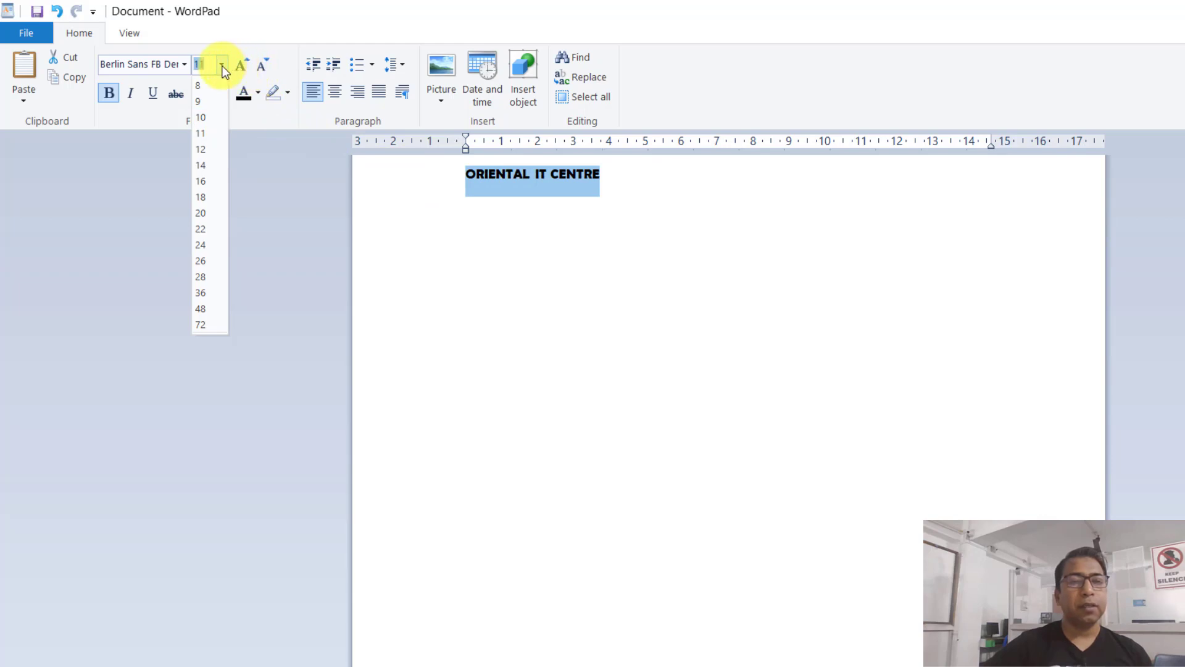
left_click(201, 212)
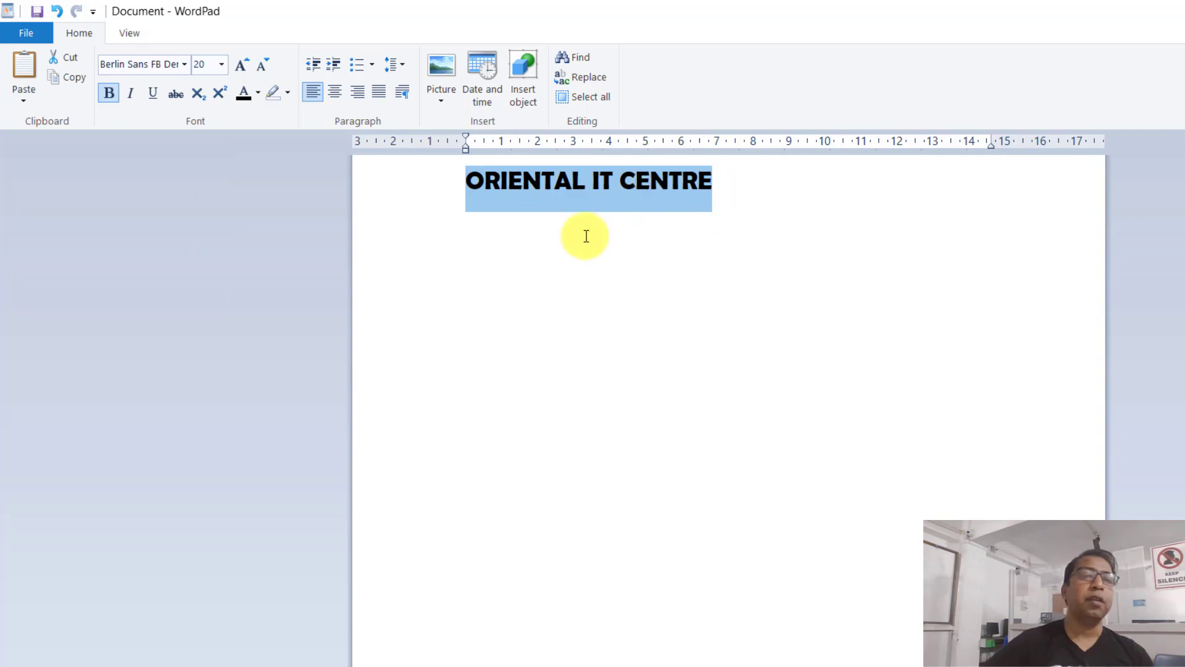
left_click(717, 203)
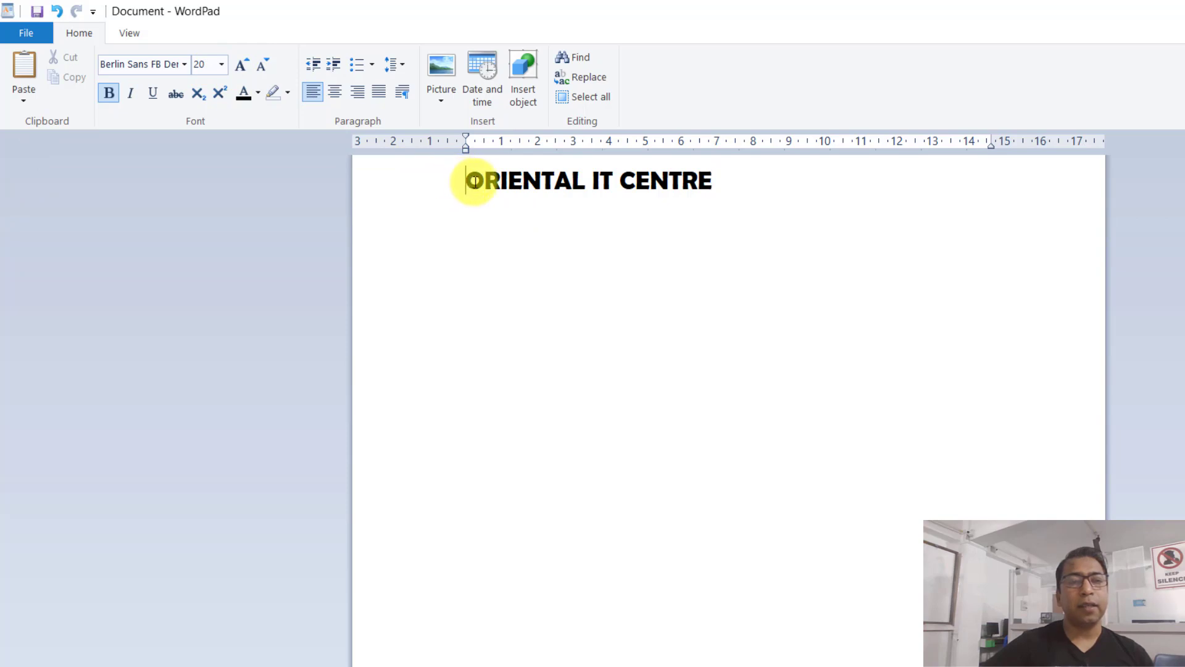
Grow the font of the ORIENTAL IT CENTRE heading step by step to size 28
left_click_drag(464, 181, 713, 183)
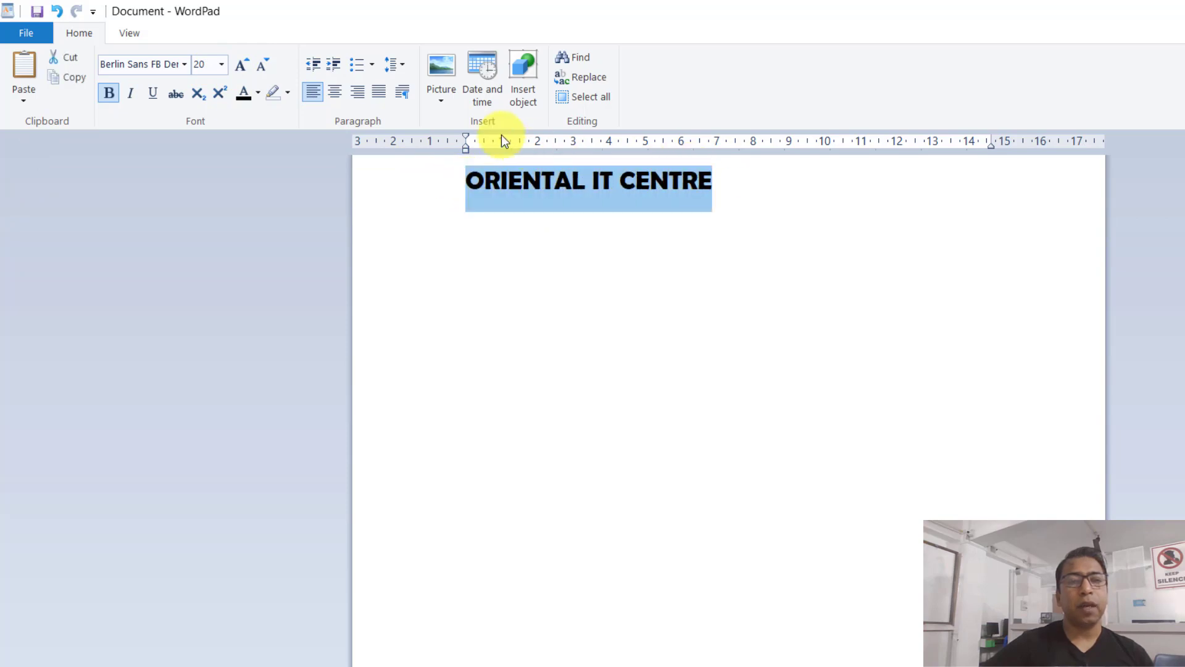
left_click(246, 64)
left_click(246, 65)
left_click(246, 65)
left_click(246, 64)
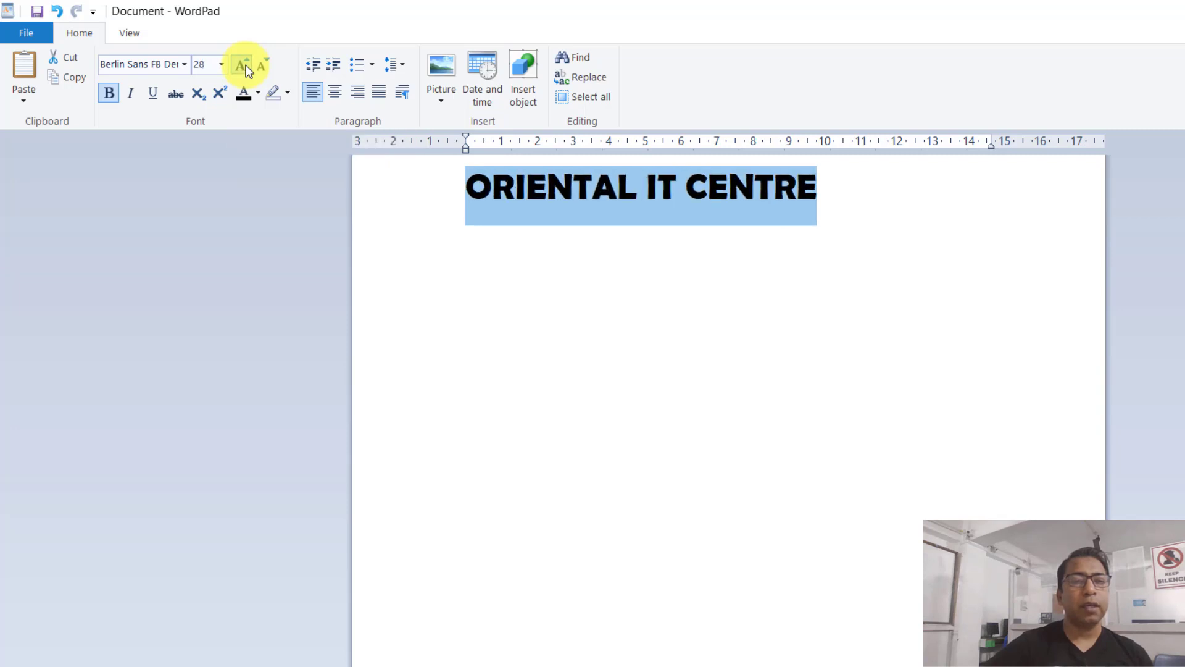
Grow the ORIENTAL IT CENTRE heading to size 36, shrink it to size 26 and deselect it
left_click(245, 64)
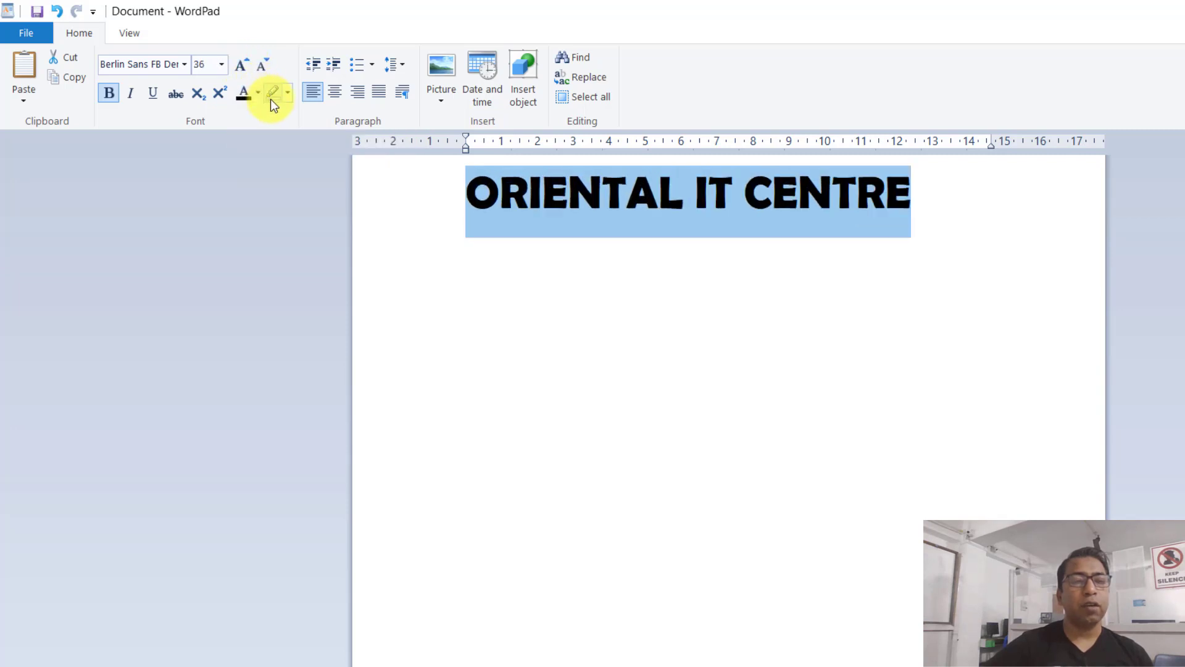
left_click(267, 68)
left_click(267, 67)
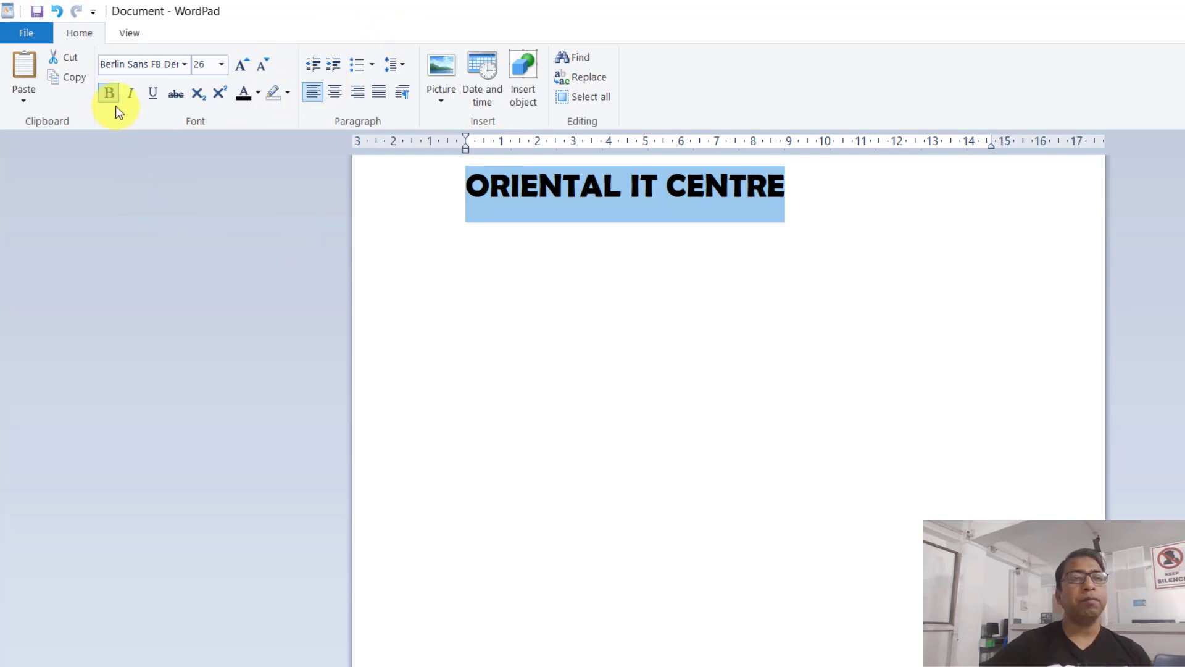
left_click(589, 213)
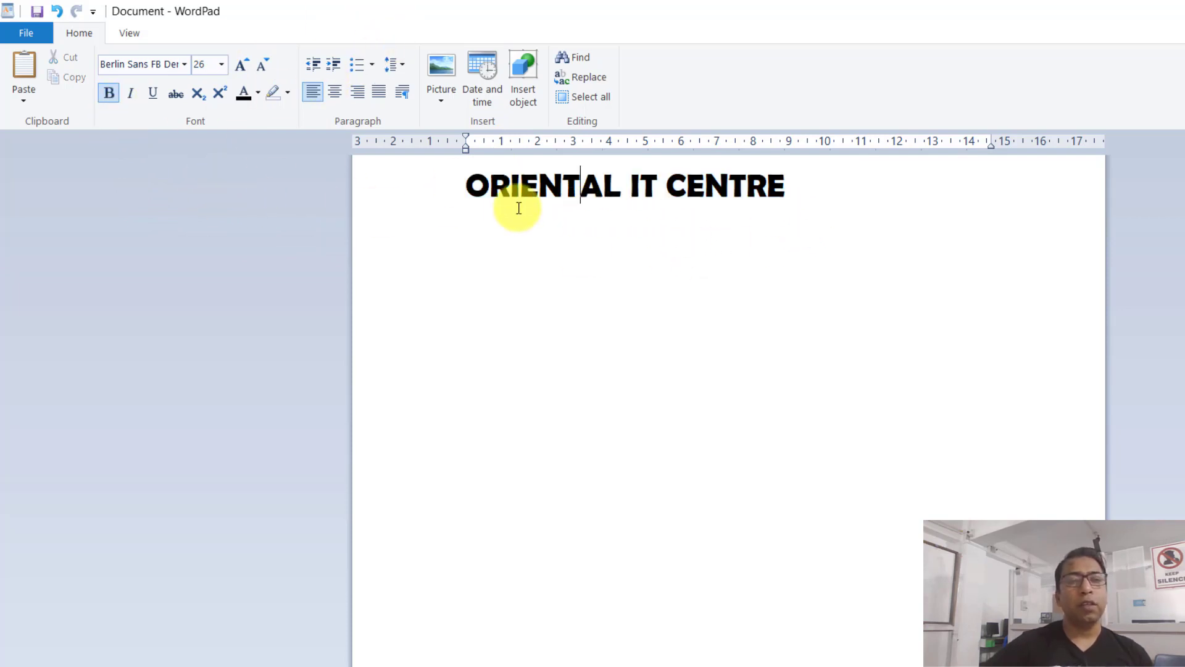
Change the font of the whole ORIENTAL IT CENTRE heading to Gadugi
triple_click(471, 185)
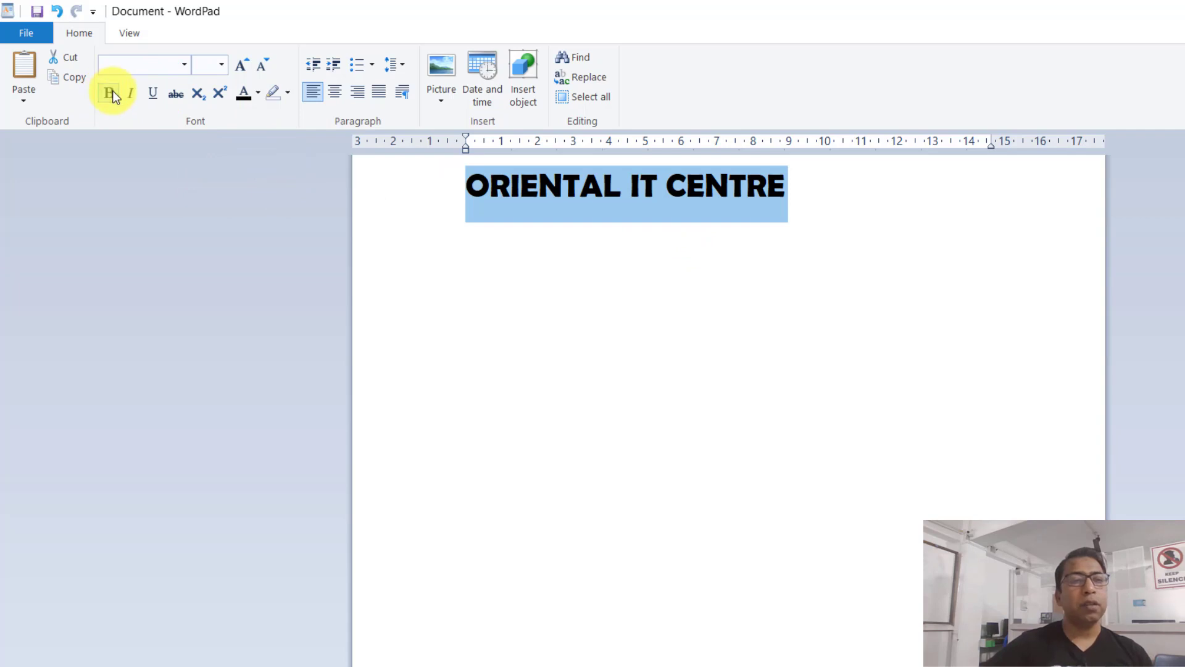
left_click(183, 64)
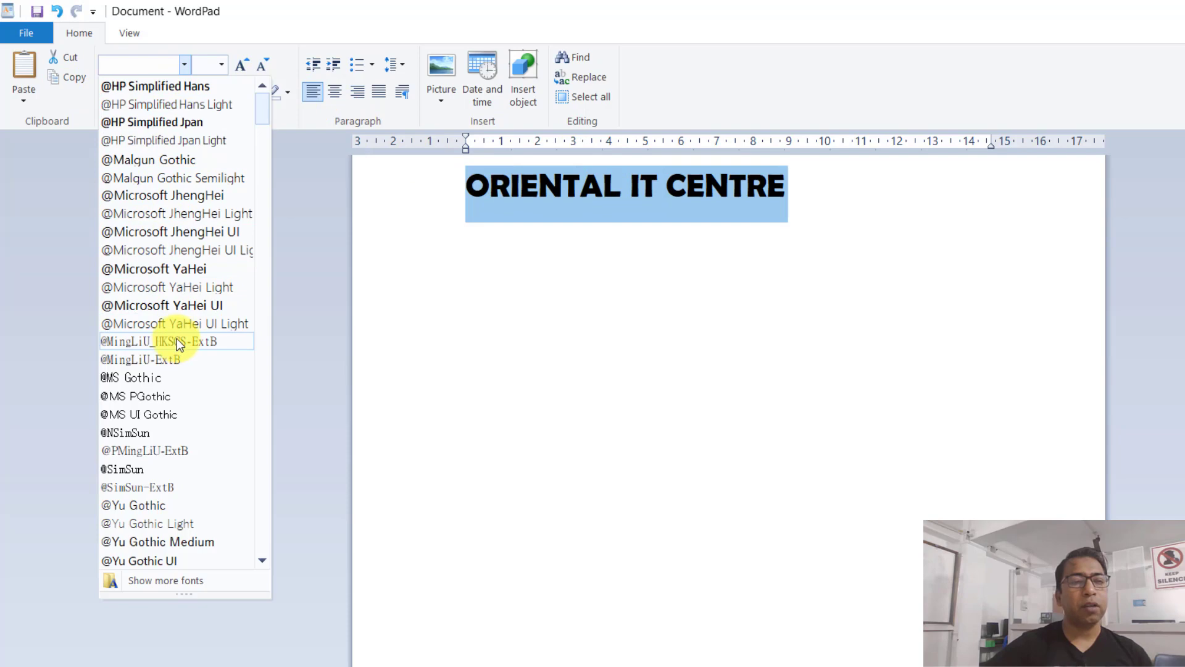
left_click_drag(260, 117, 263, 280)
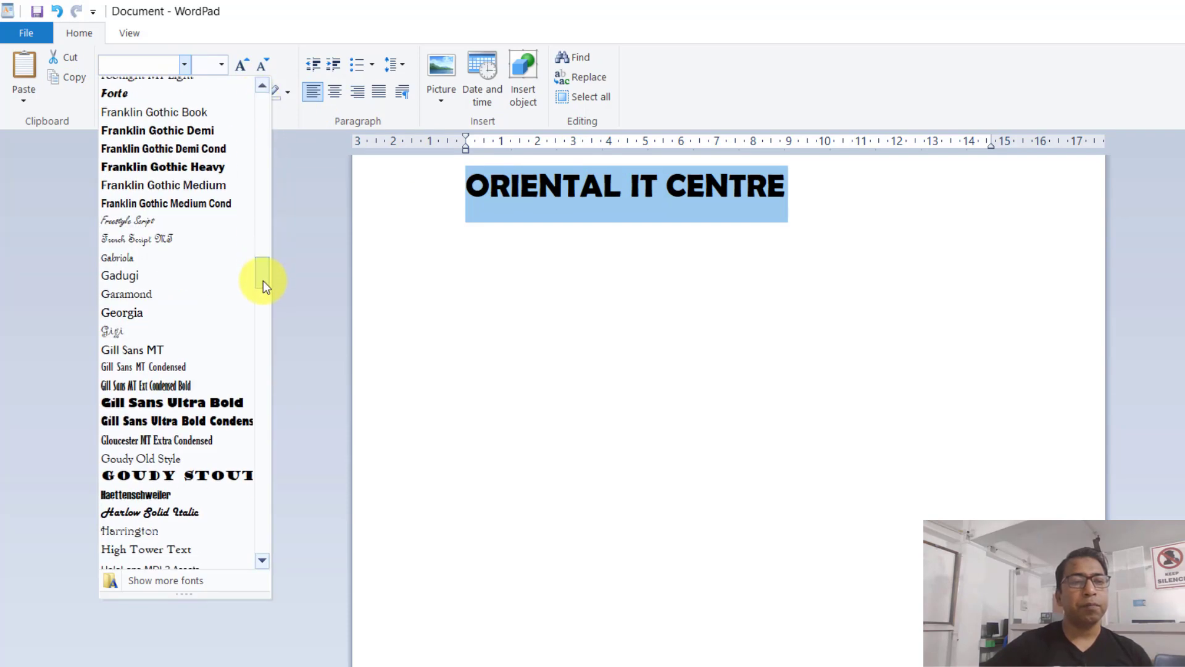
left_click(151, 277)
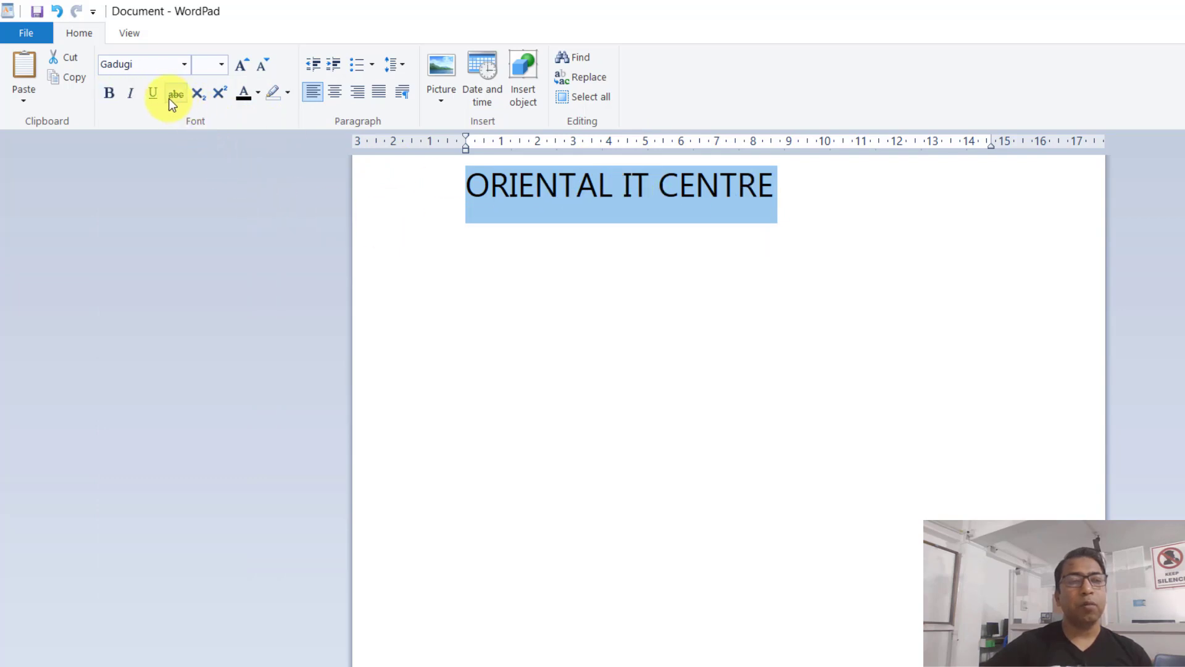
Apply bold, italic and underline to the ORIENTAL IT CENTRE heading, toggling italic and underline off and on again
left_click(114, 95)
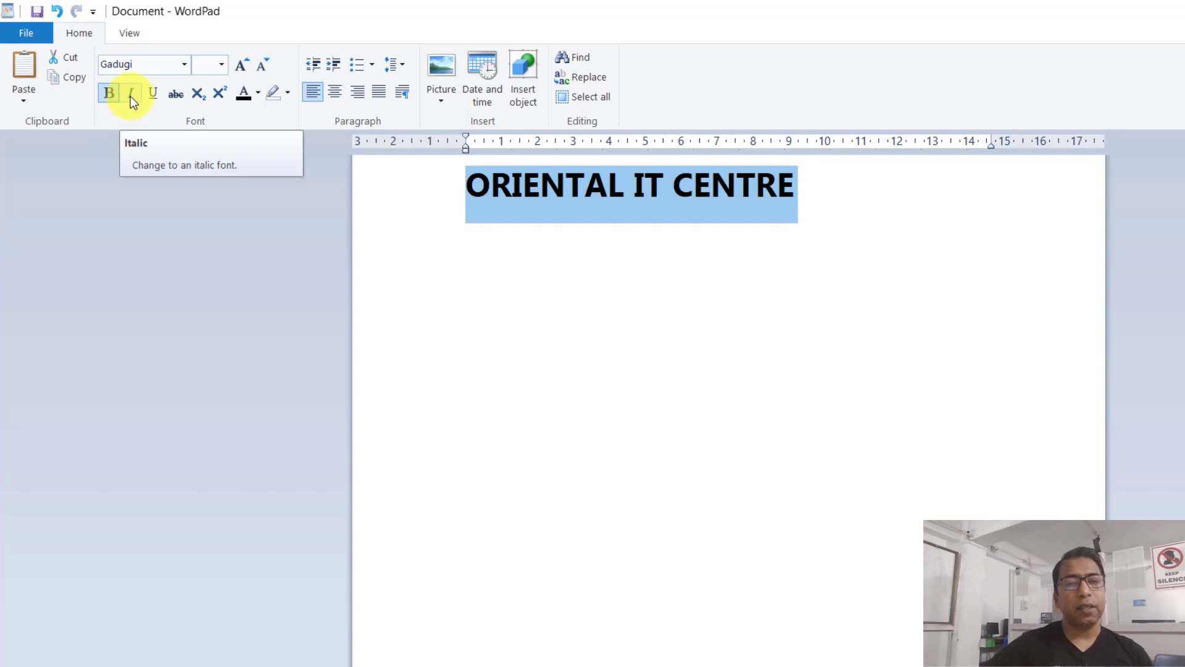
left_click(131, 96)
left_click(131, 96)
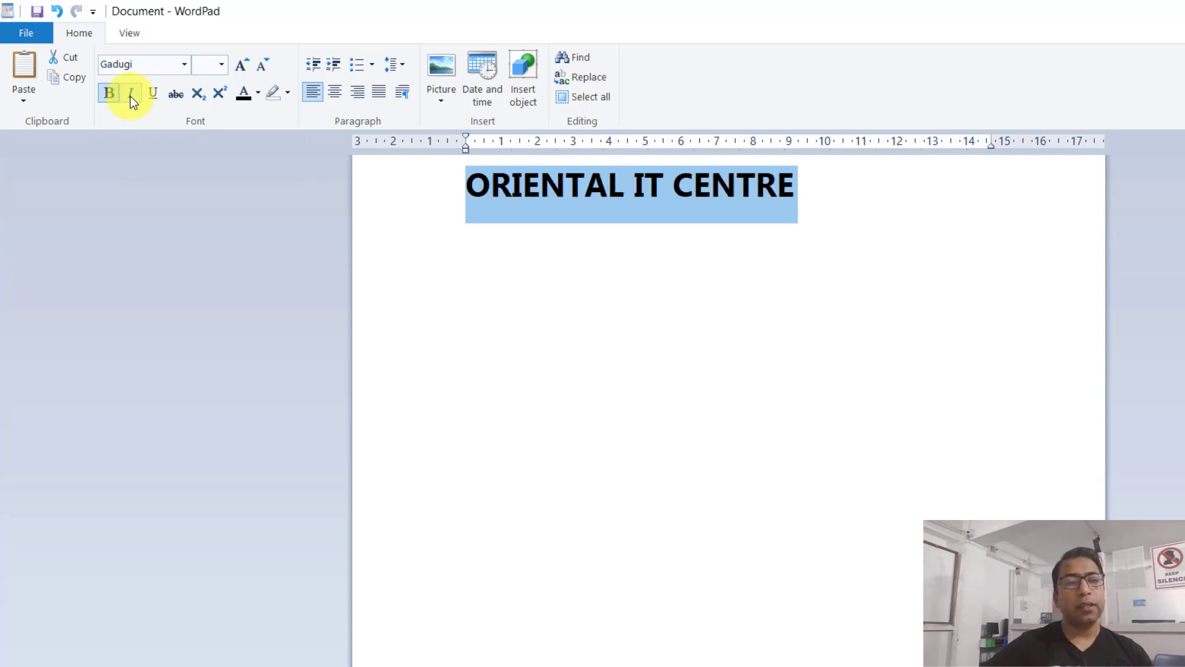
left_click(131, 97)
left_click(154, 99)
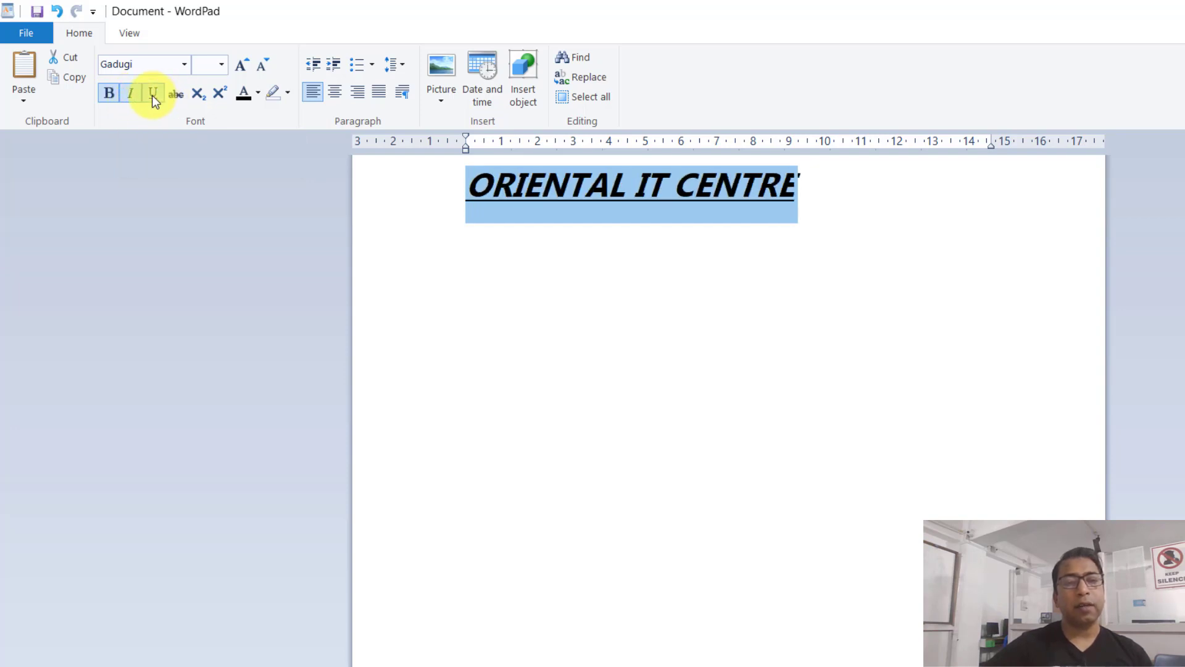
left_click(154, 99)
left_click(154, 99)
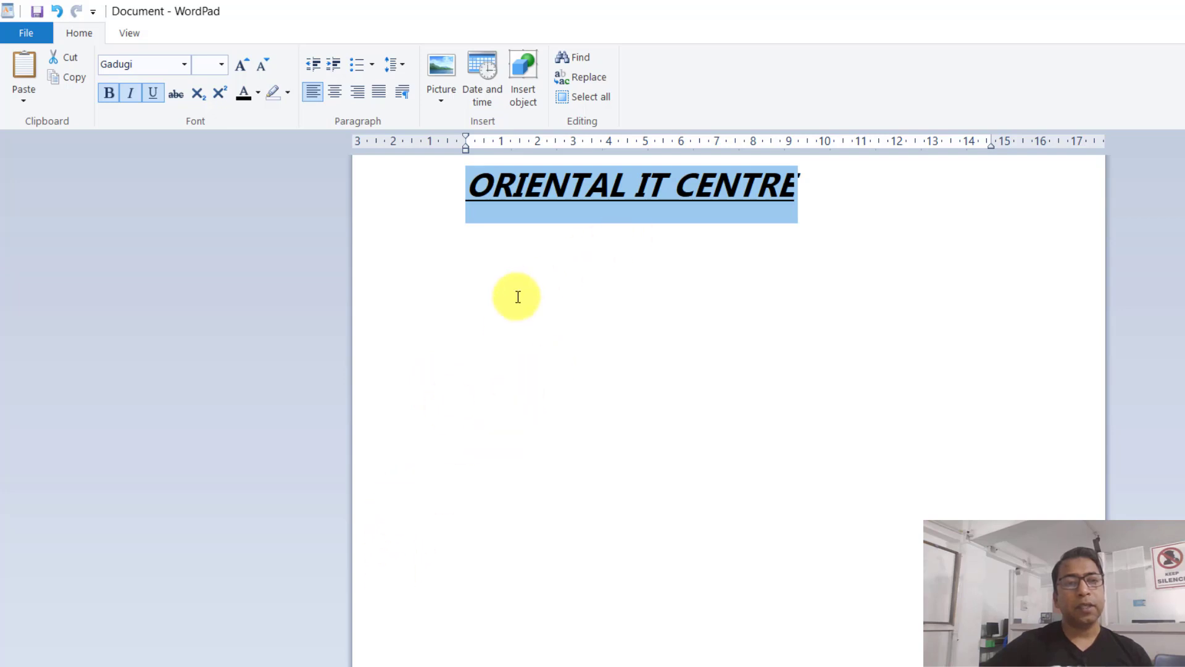
Start a new line below the heading and turn off underline, italic and bold for it
double_click(479, 262)
left_click(479, 261)
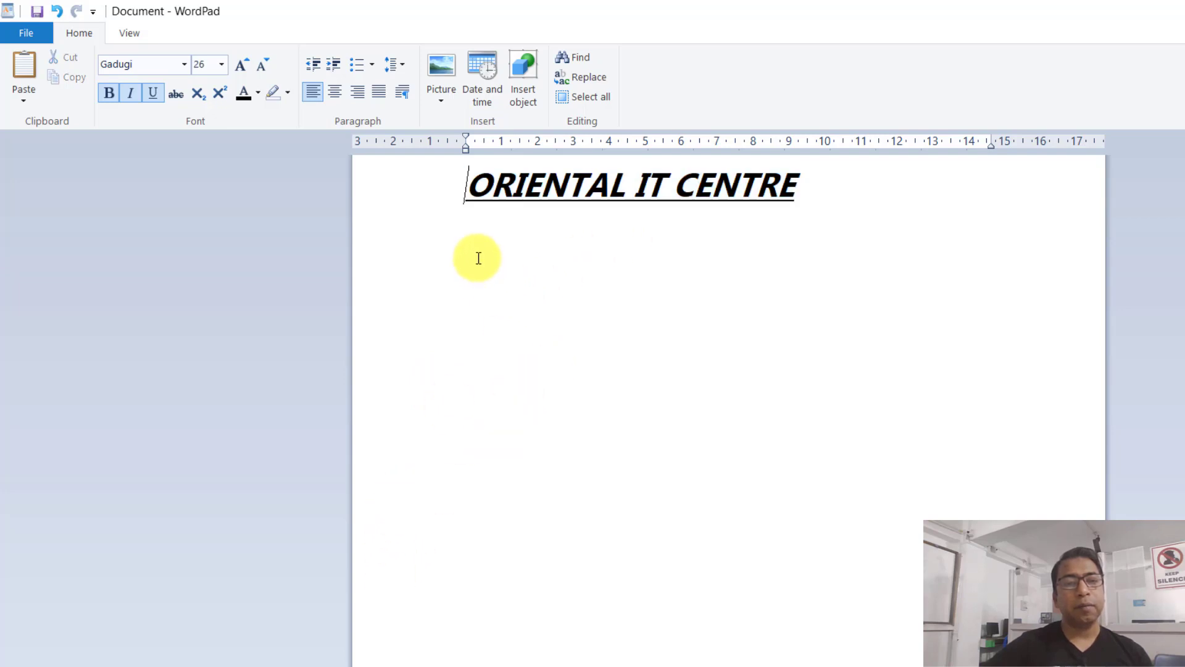
left_click(790, 190)
key("Return")
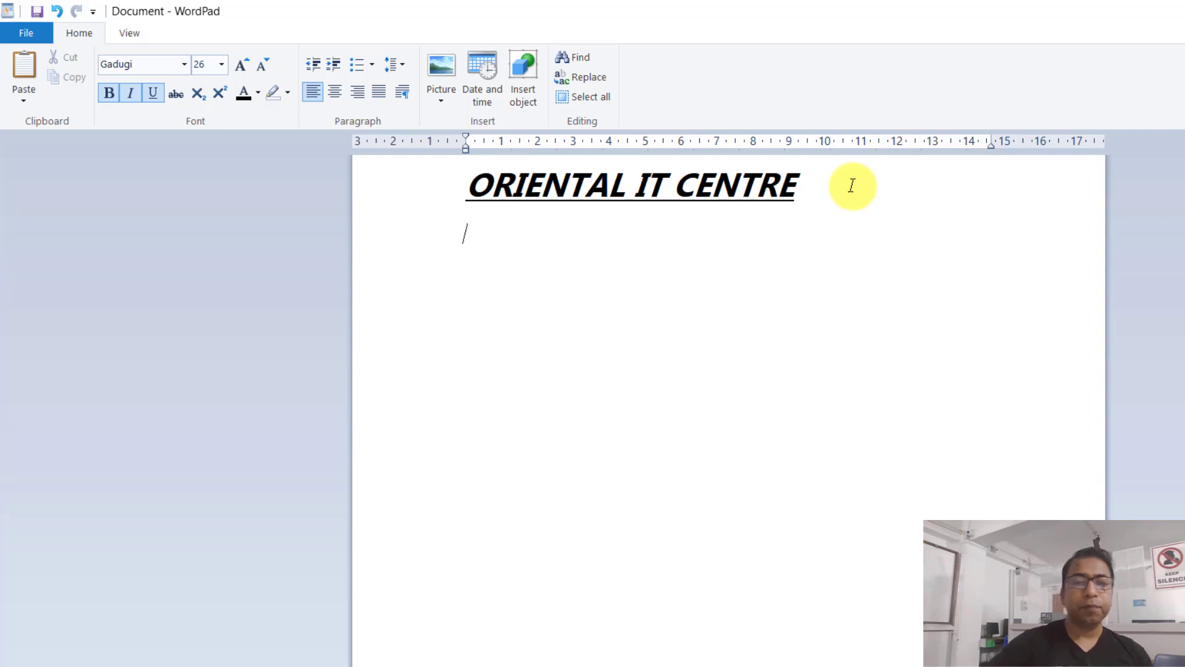
left_click(152, 93)
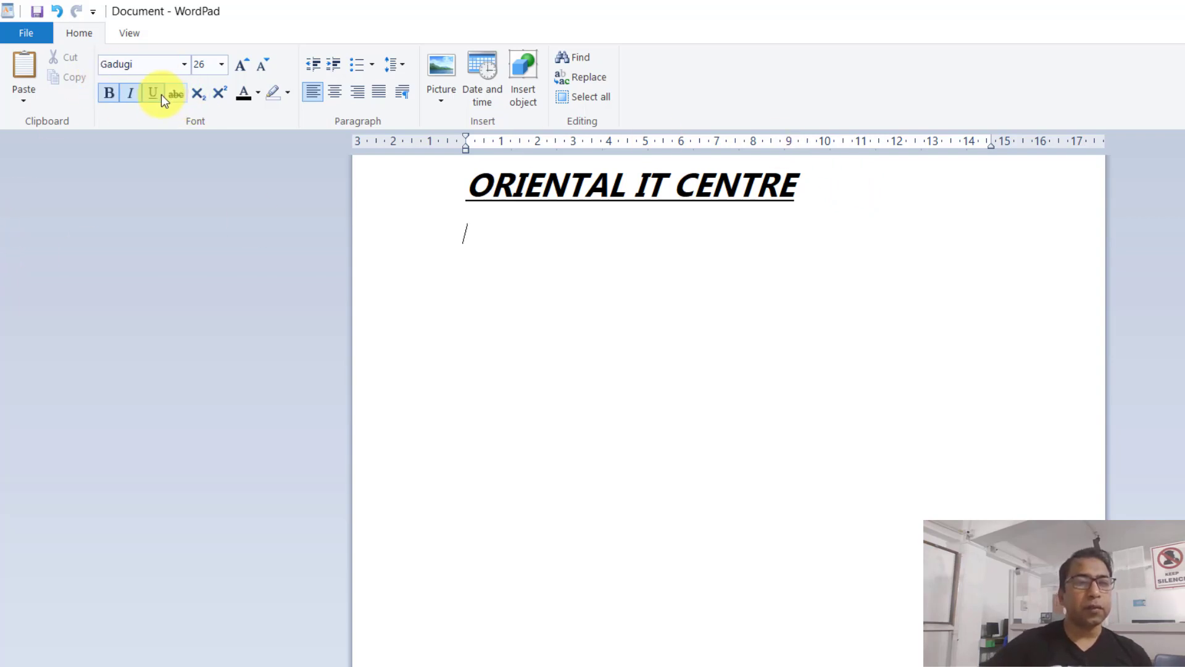
left_click(131, 98)
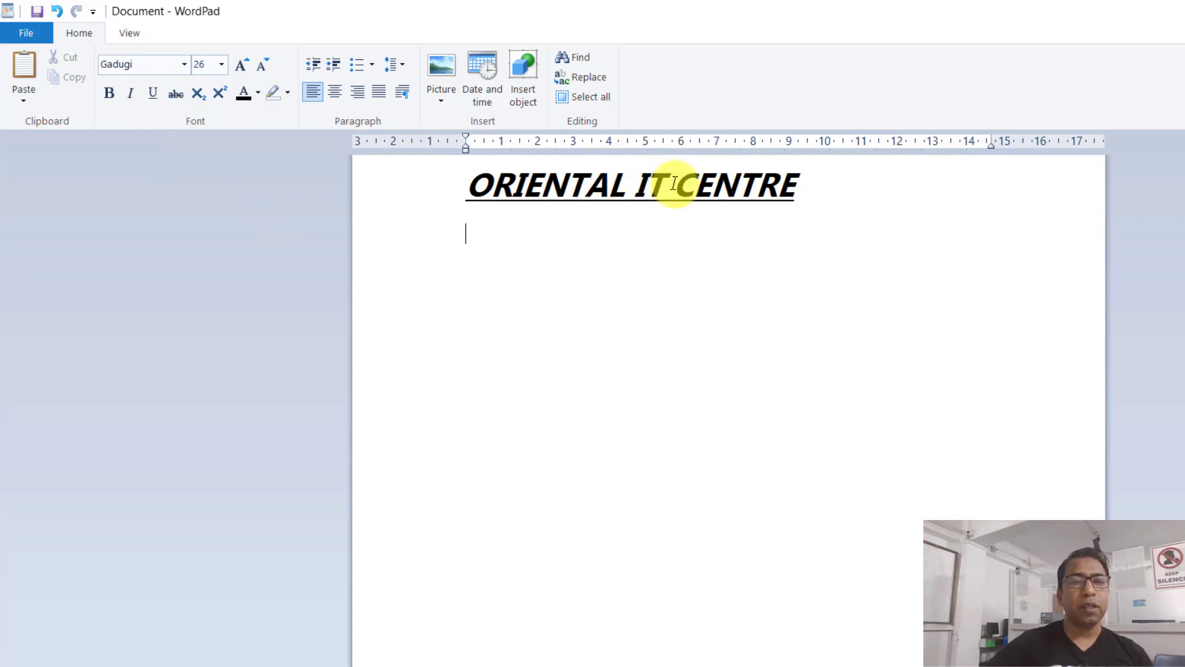
Strike through the word CENTRE in the heading and place the cursor on the line below
left_click_drag(673, 185, 793, 174)
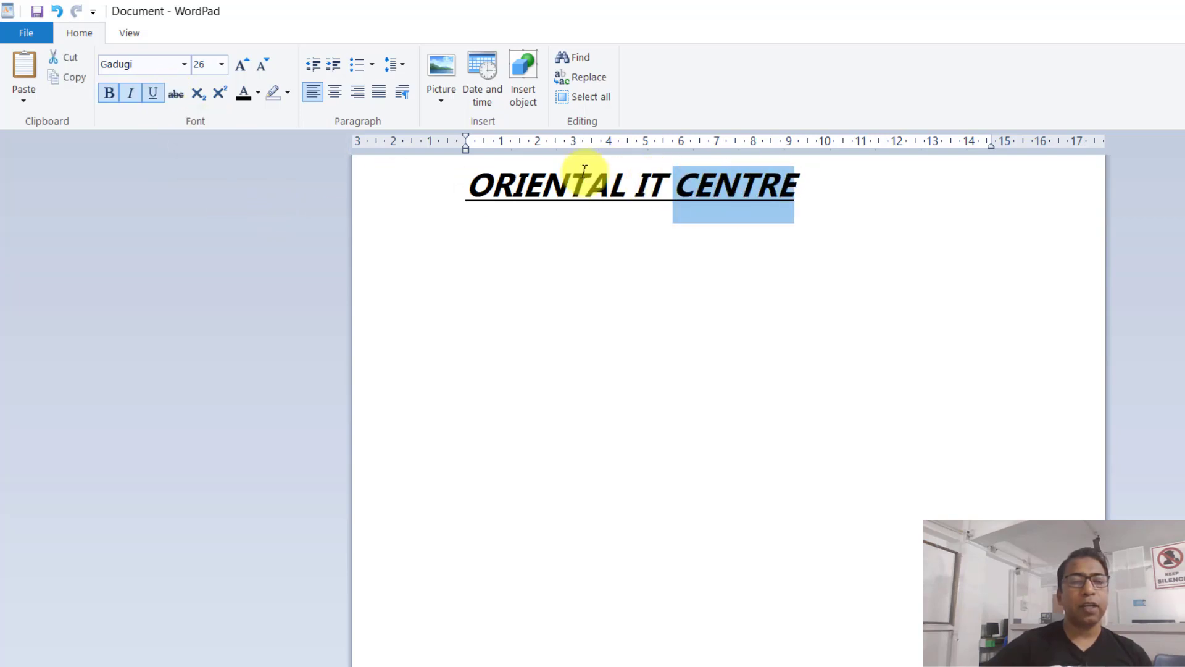
left_click(171, 94)
left_click(708, 218)
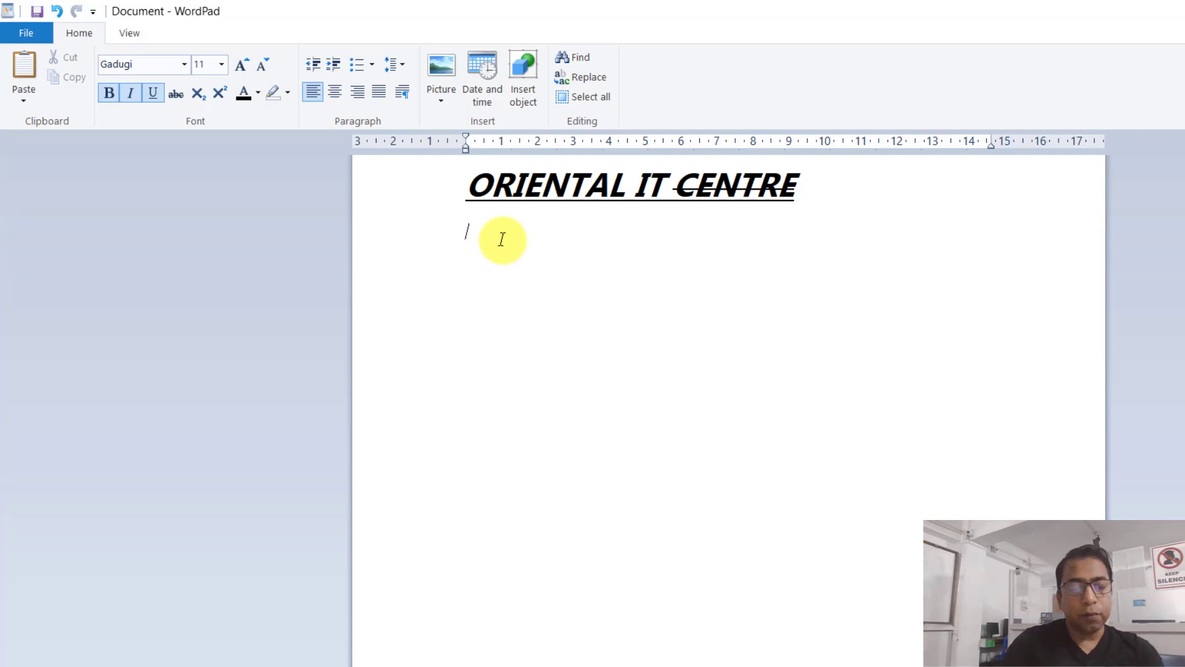
Enter H20 on the line below the heading and remove its bold, italic and underline formatting
type("H20")
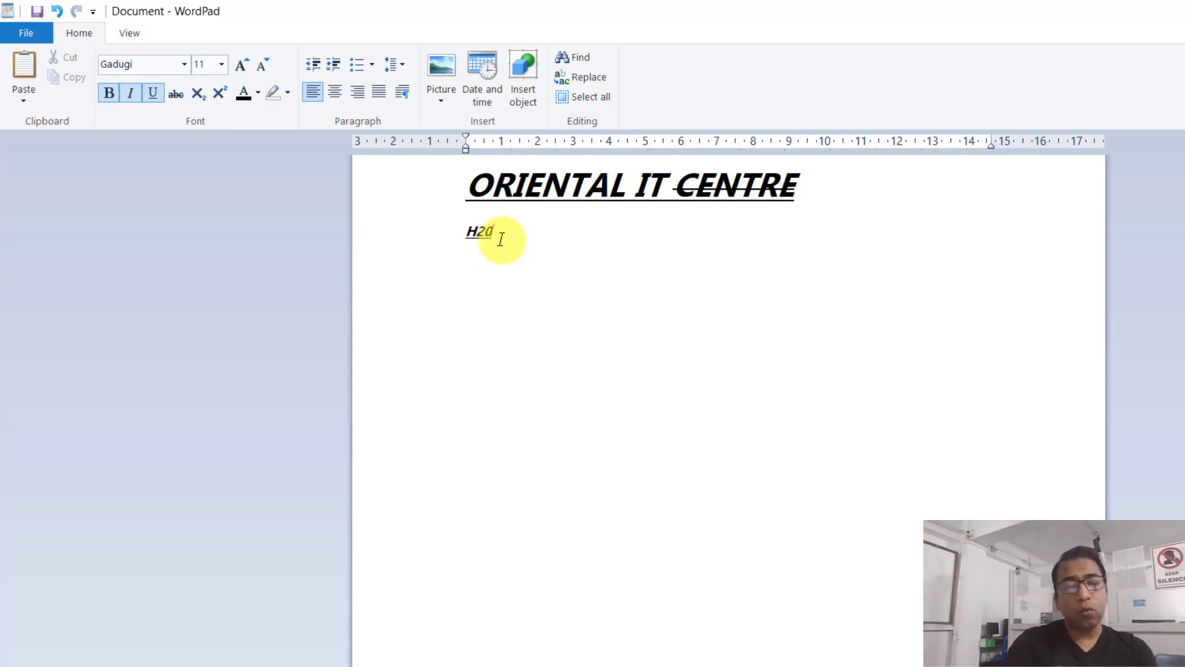
left_click(426, 239)
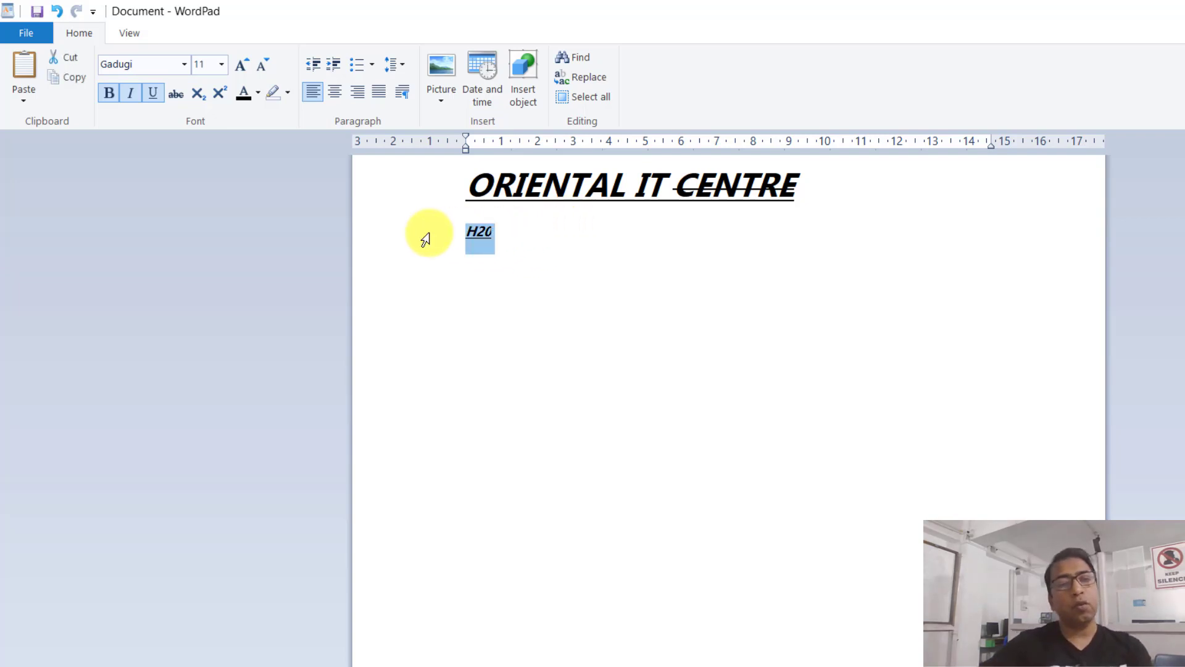
left_click(131, 94)
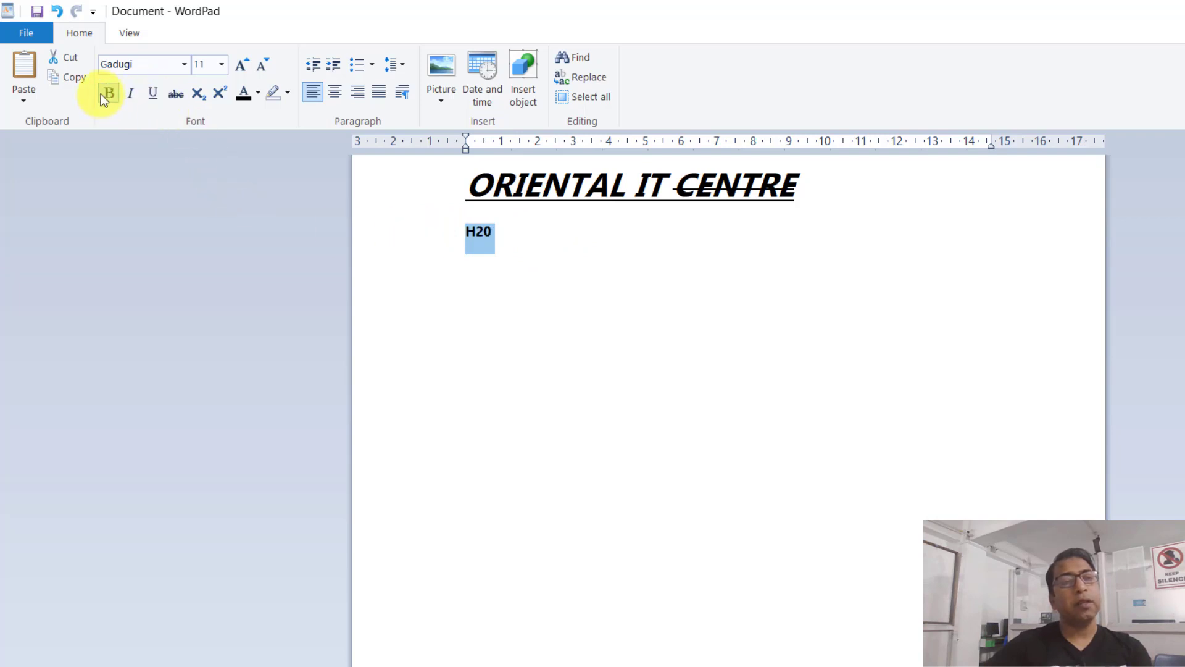
left_click(103, 93)
left_click(516, 260)
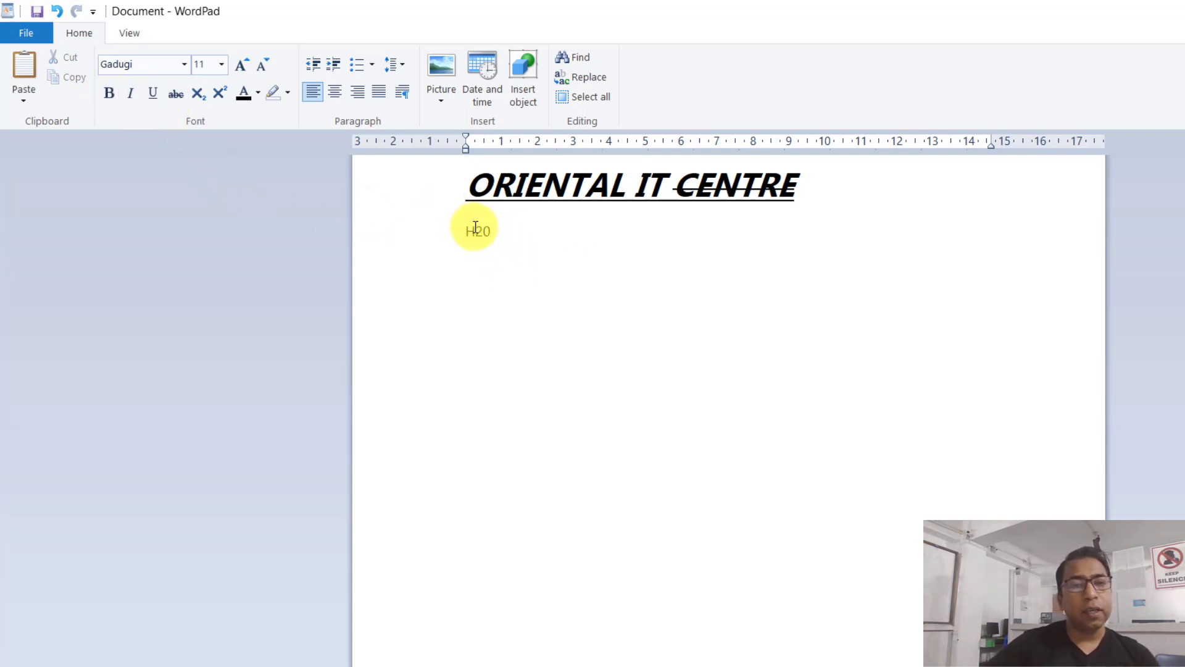
Grow the font of the H20 line step by step to size 22 and deselect it
left_click(402, 226)
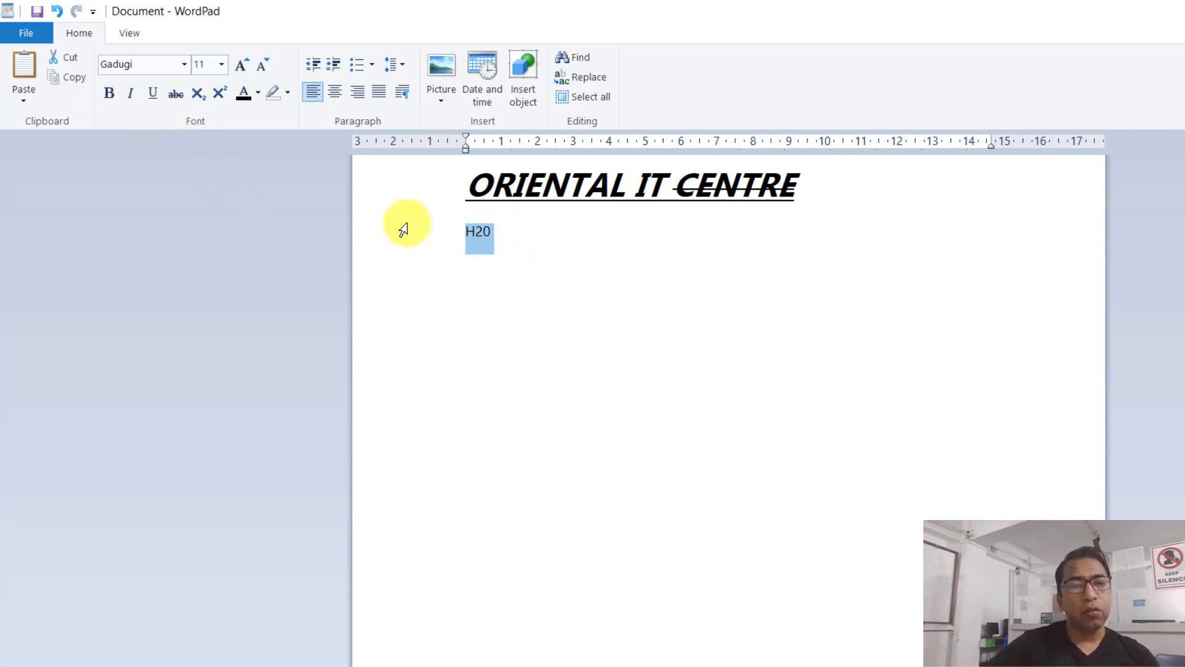
left_click(246, 64)
left_click(246, 65)
left_click(246, 65)
left_click(246, 65)
left_click(247, 65)
left_click(246, 65)
left_click(535, 263)
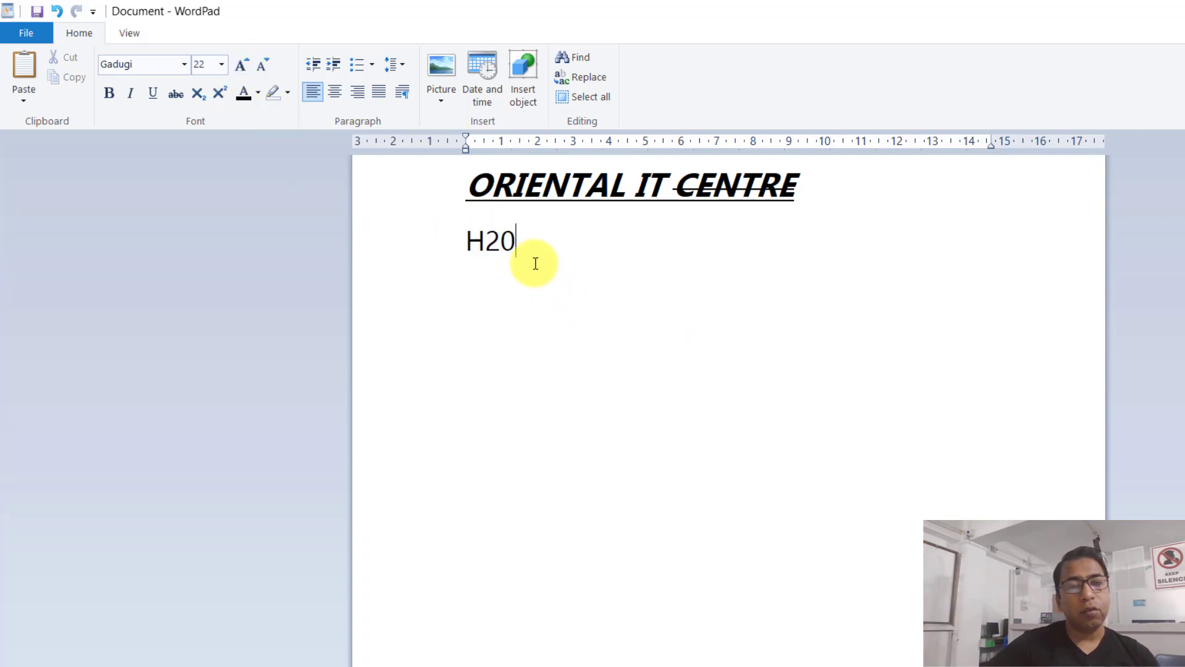
Highlight the 2 in H20, then append -WATER at the end of the line
left_click_drag(485, 240, 500, 243)
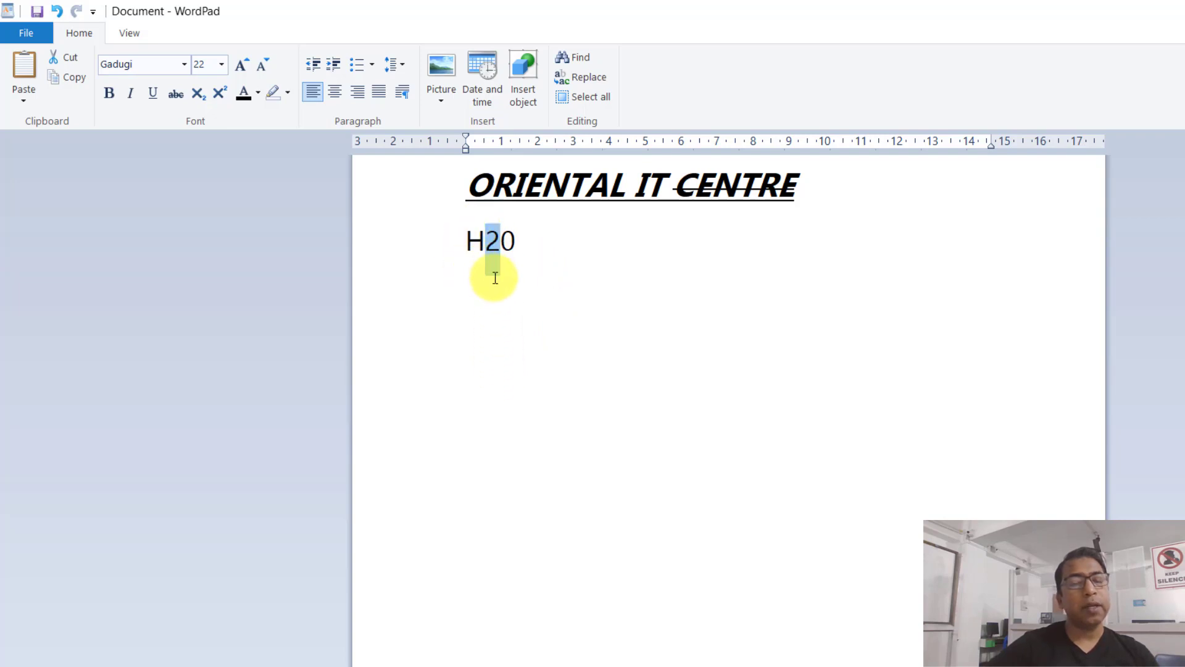
left_click(529, 245)
type("-WATER")
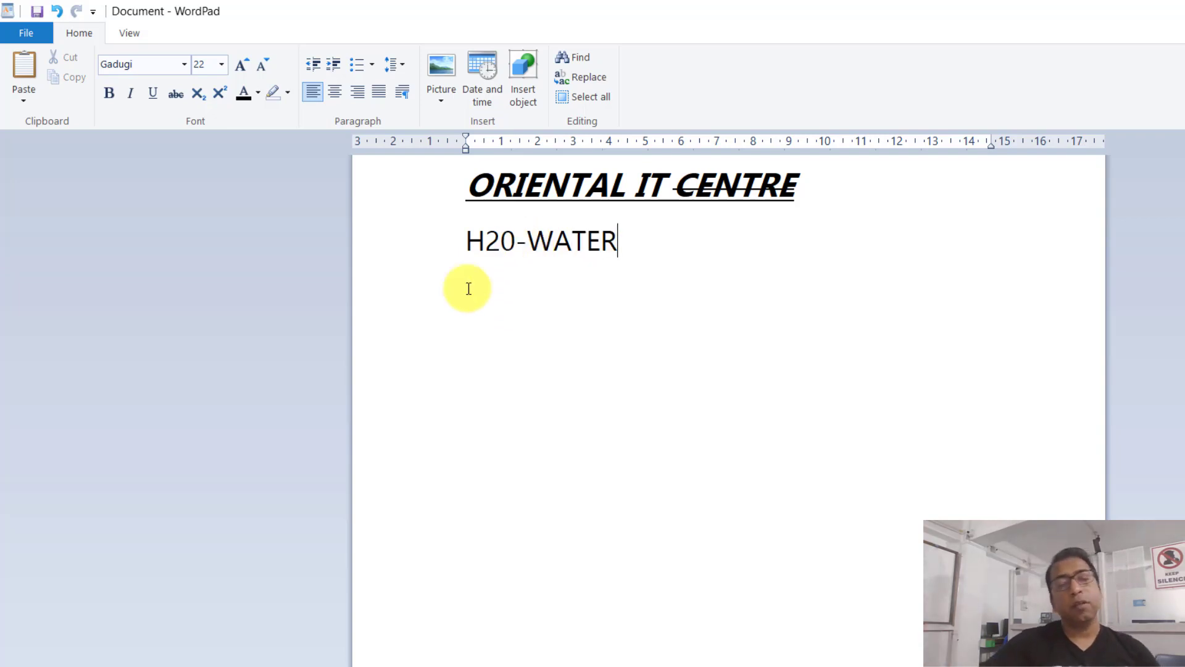
Format the 2 in H20-WATER as subscript and deselect it
left_click(488, 264)
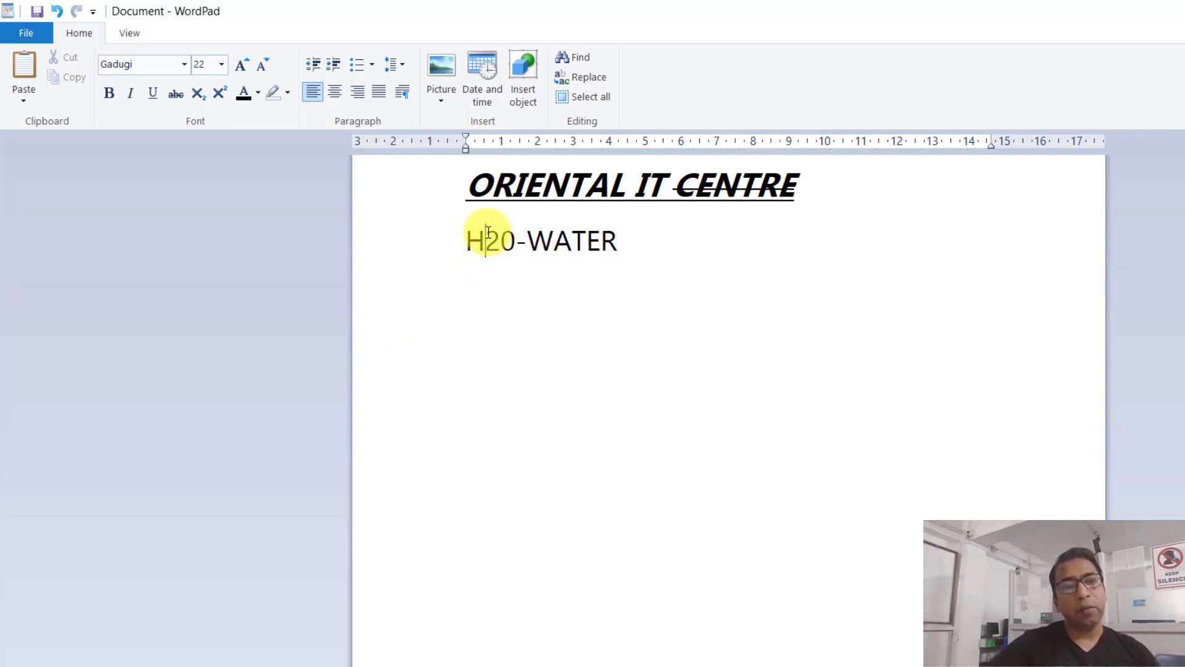
left_click_drag(488, 235, 501, 237)
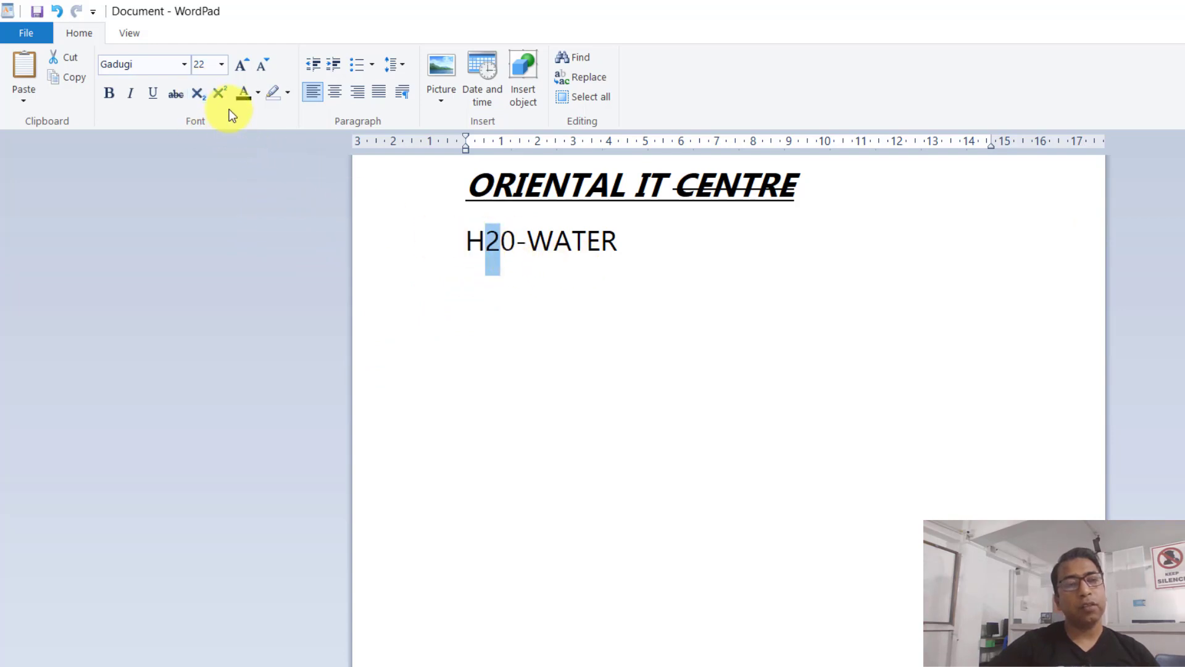
left_click(204, 98)
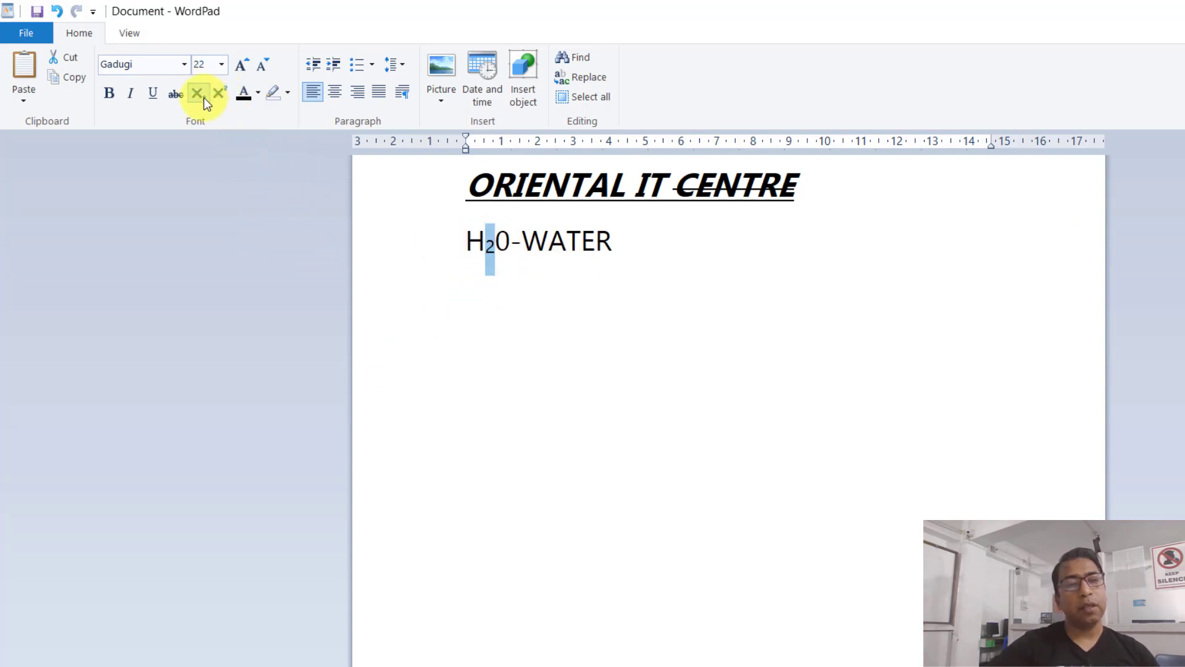
left_click(654, 336)
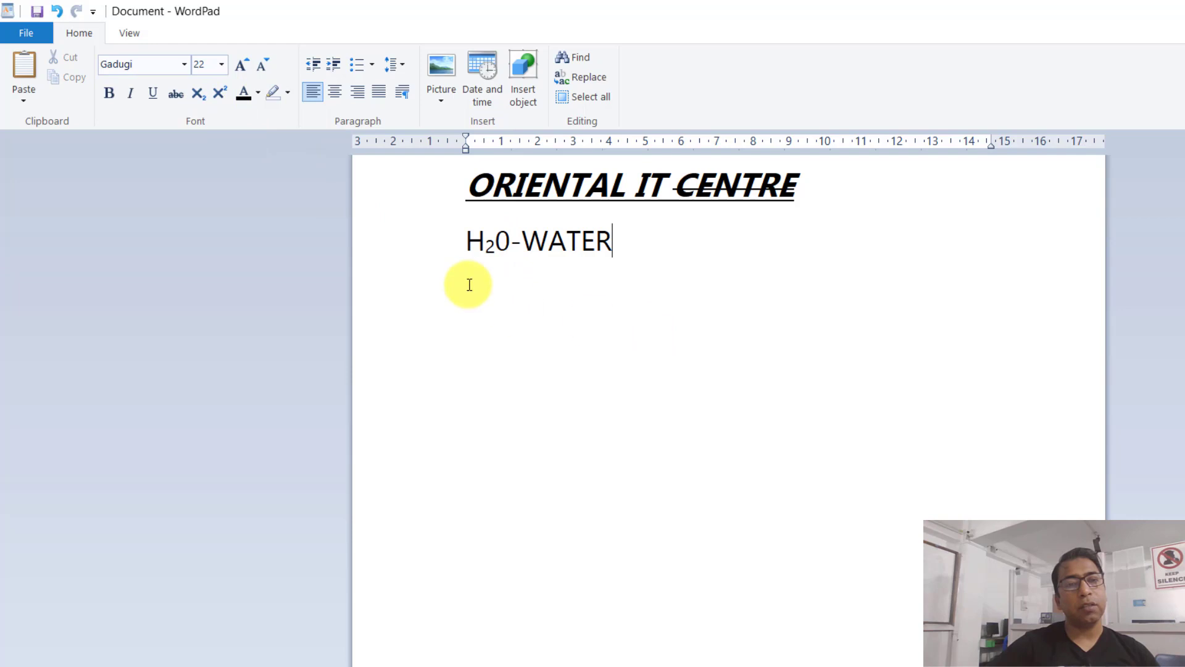
Add CO2 on a new line below H20-WATER and format its 2 as subscript
left_click(425, 248)
left_click(640, 240)
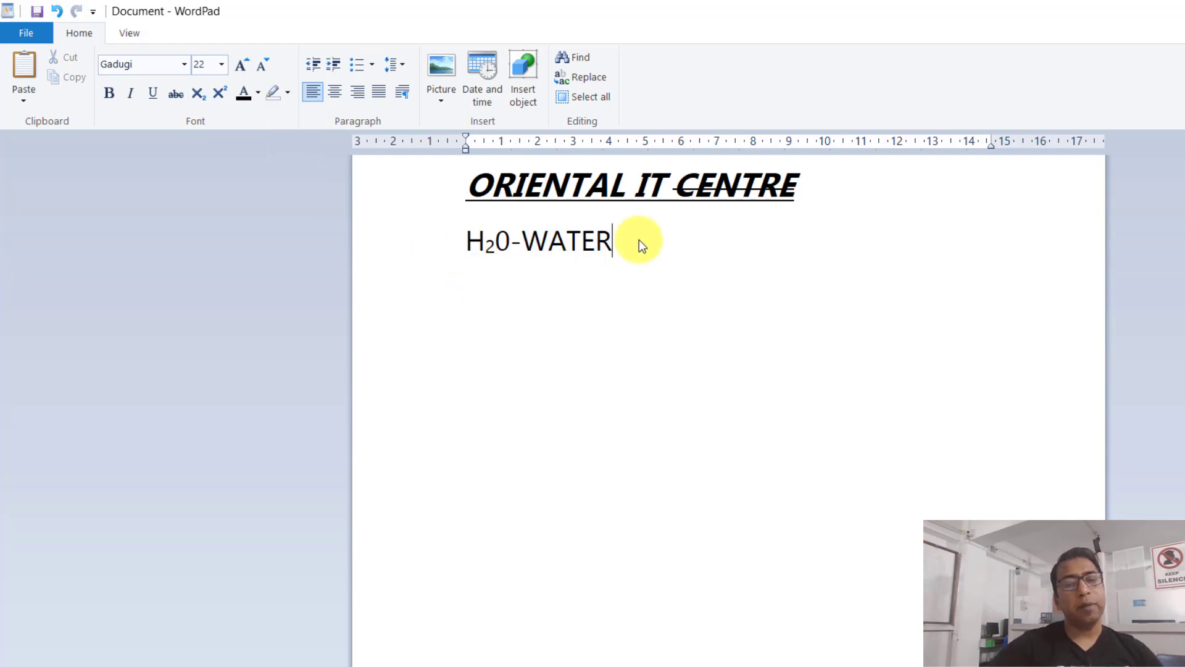
key("Return")
type("CO2")
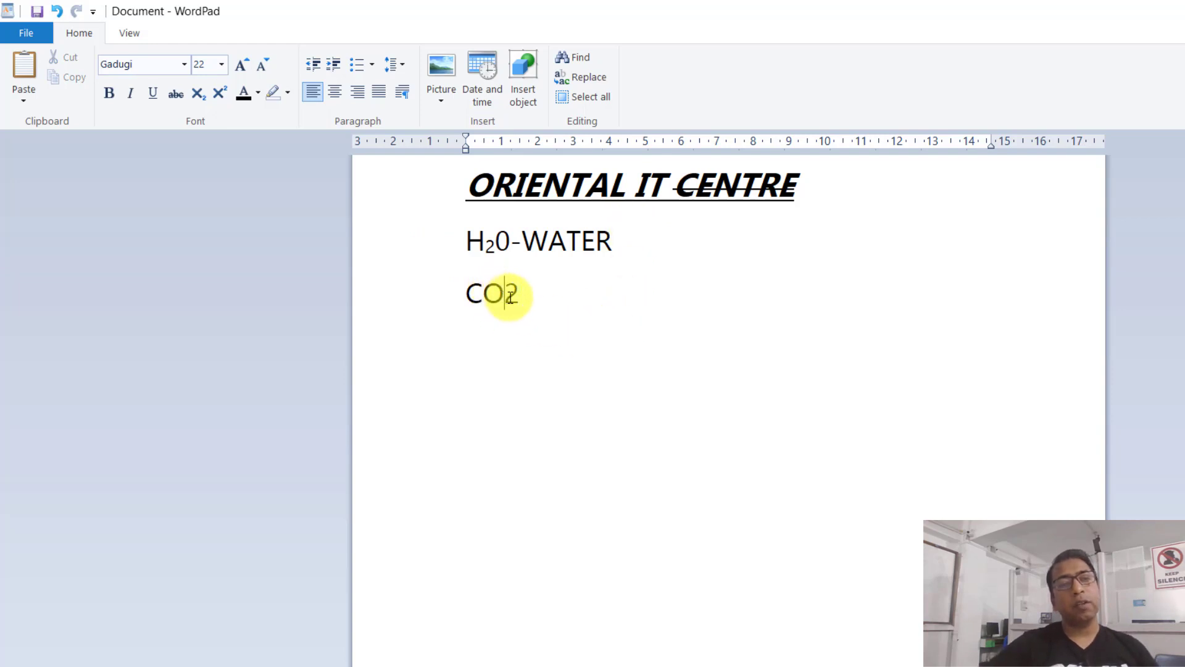
left_click_drag(505, 293, 521, 295)
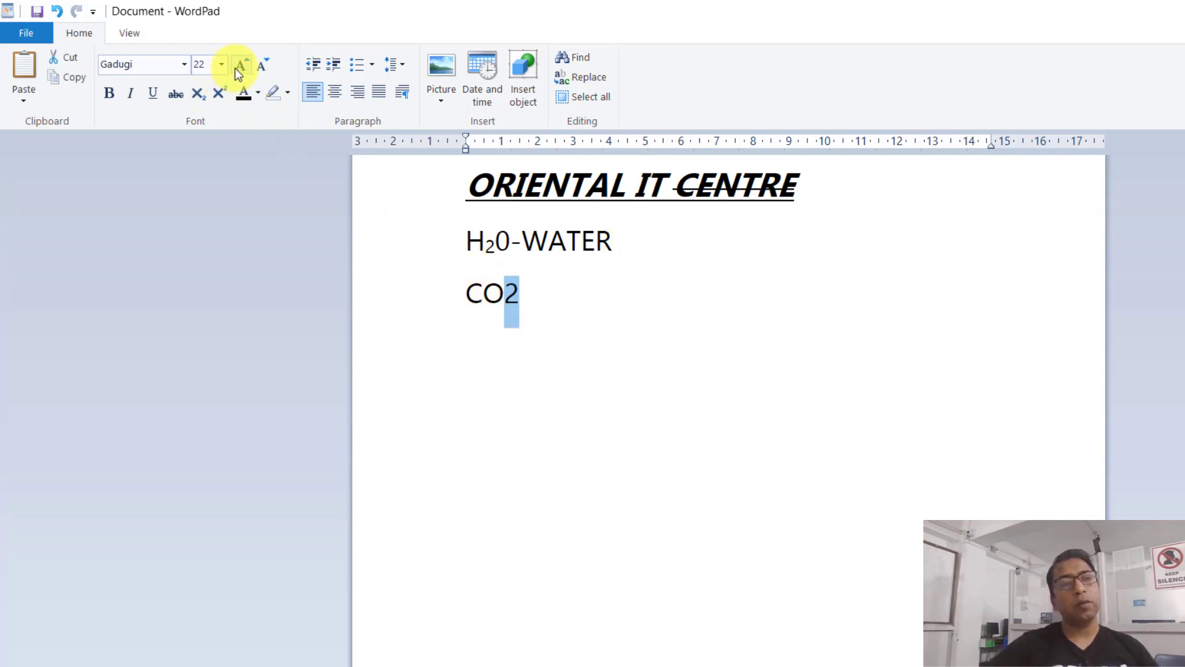
left_click(200, 91)
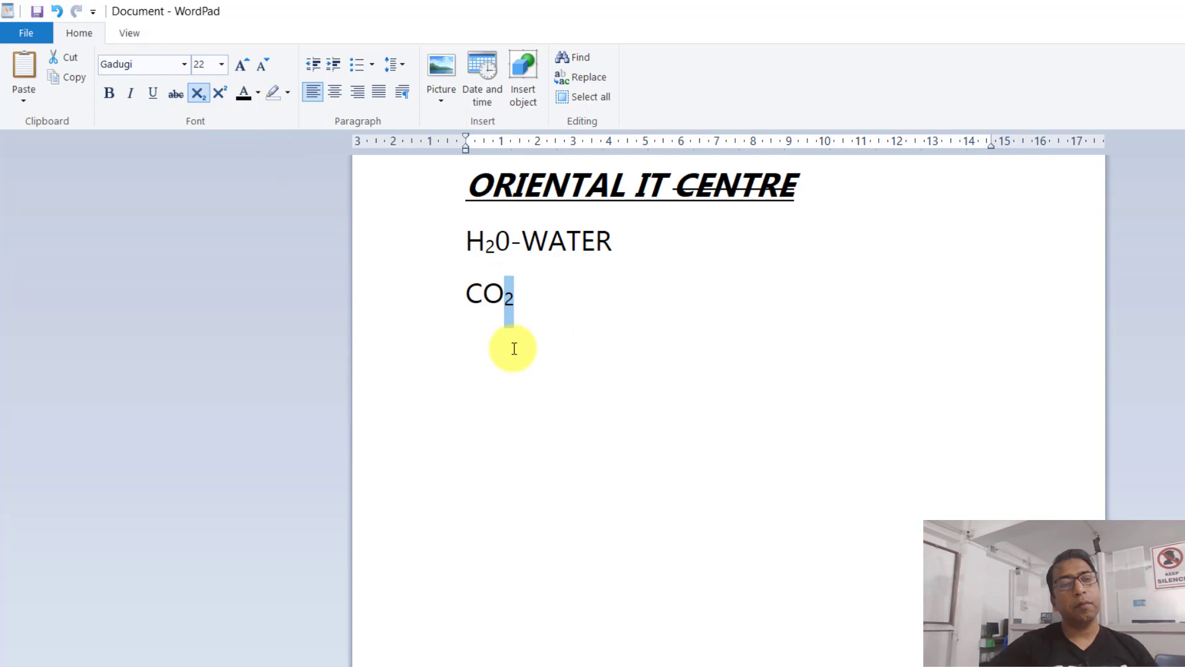
left_click(571, 334)
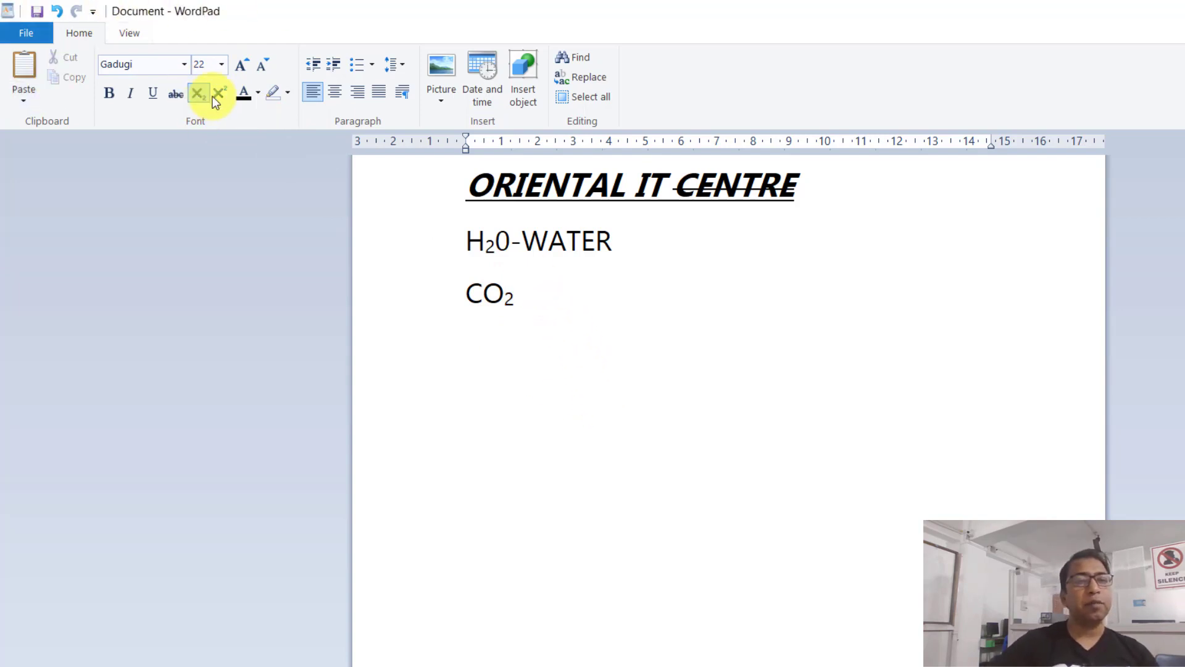
Add A2+B2 on a new line below CO2 and format both 2s as superscript
type("A")
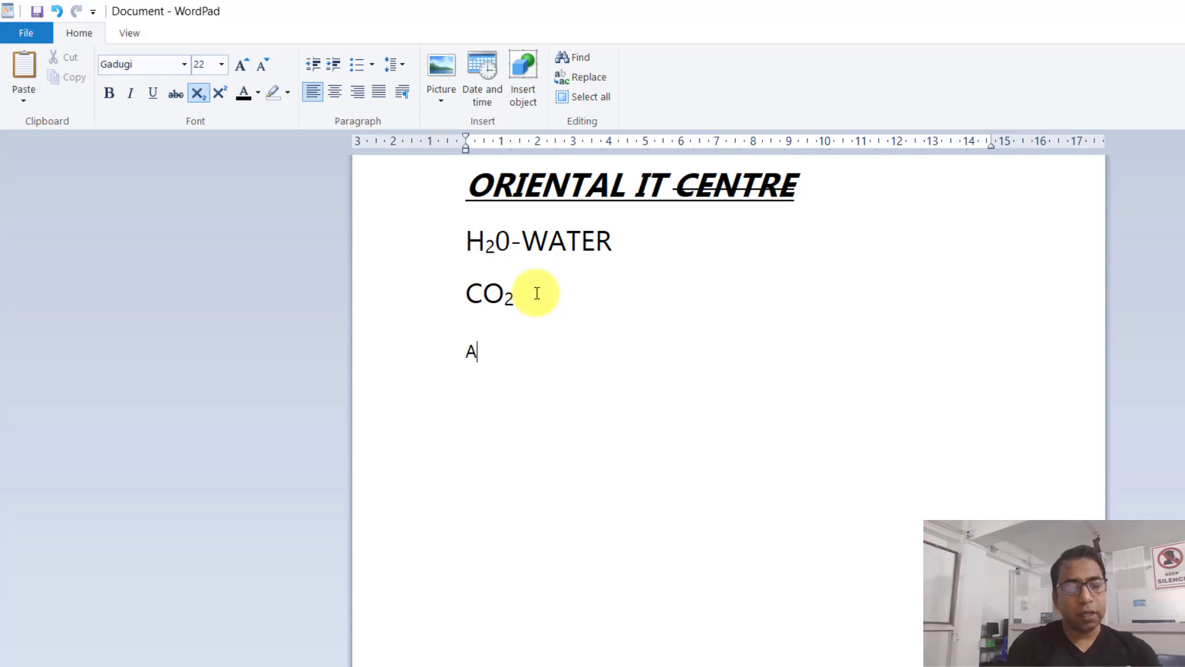
type("2+B2")
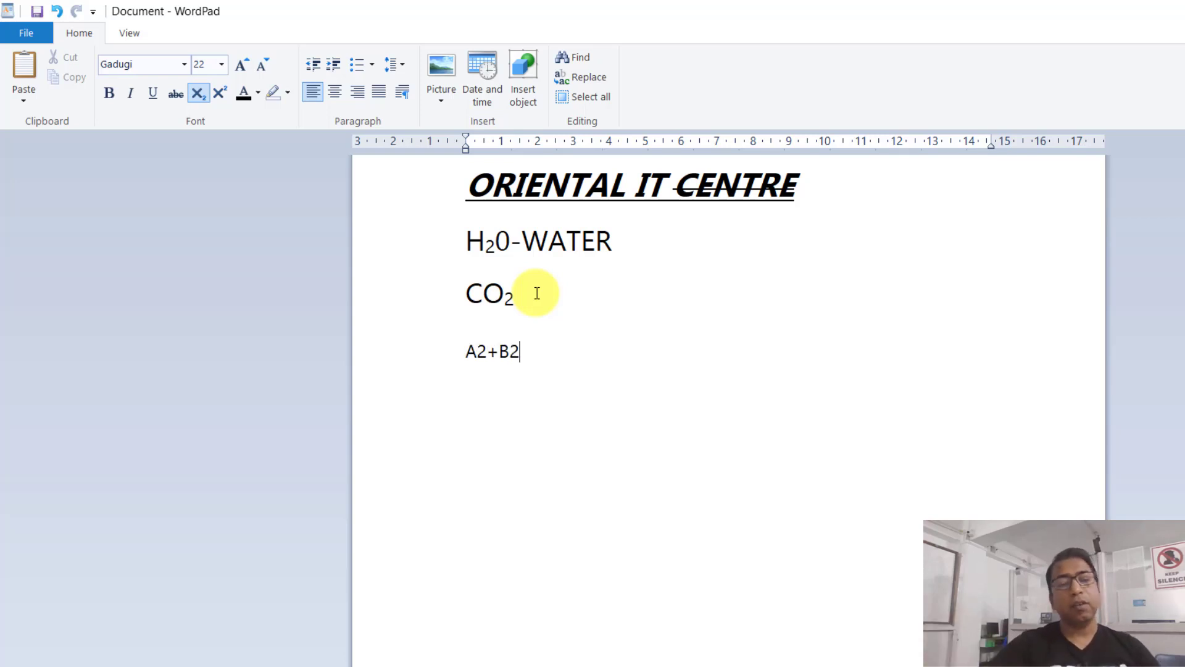
left_click_drag(477, 358, 487, 358)
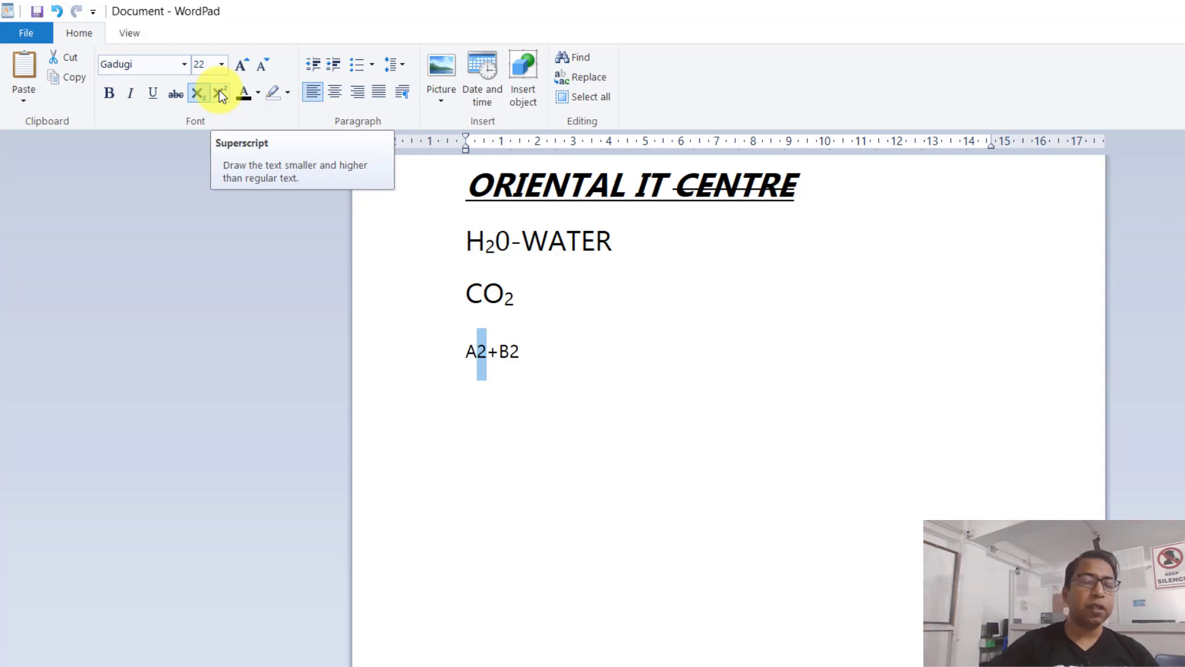
left_click(220, 90)
left_click(512, 353)
left_click_drag(512, 353, 521, 353)
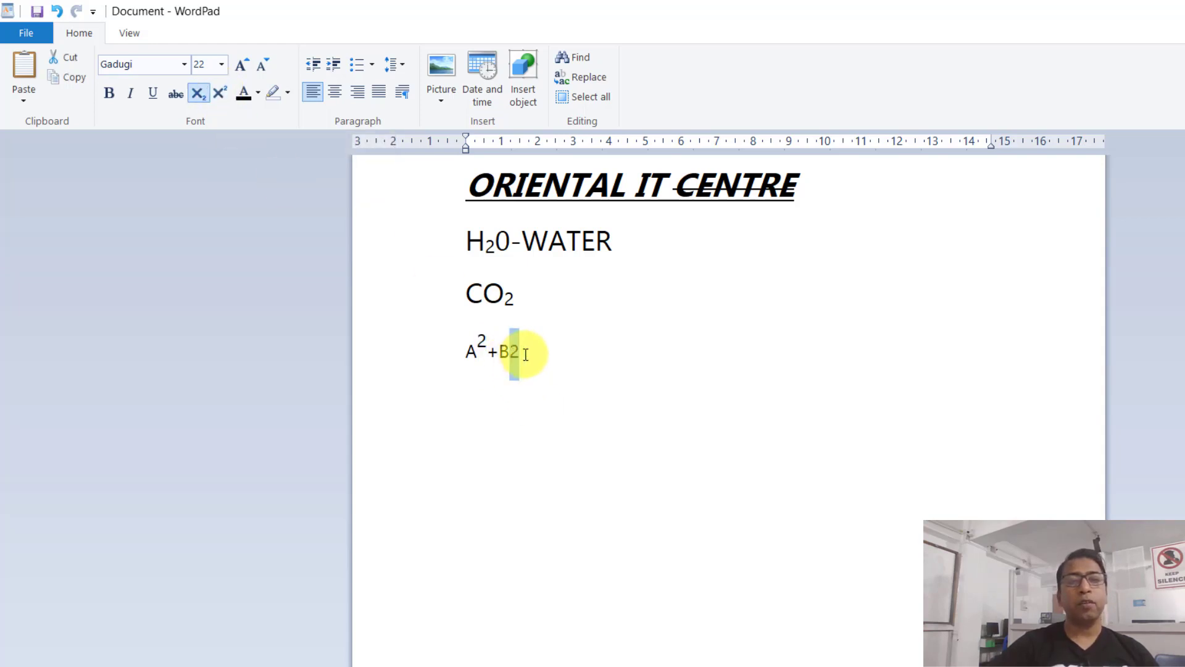
left_click(221, 93)
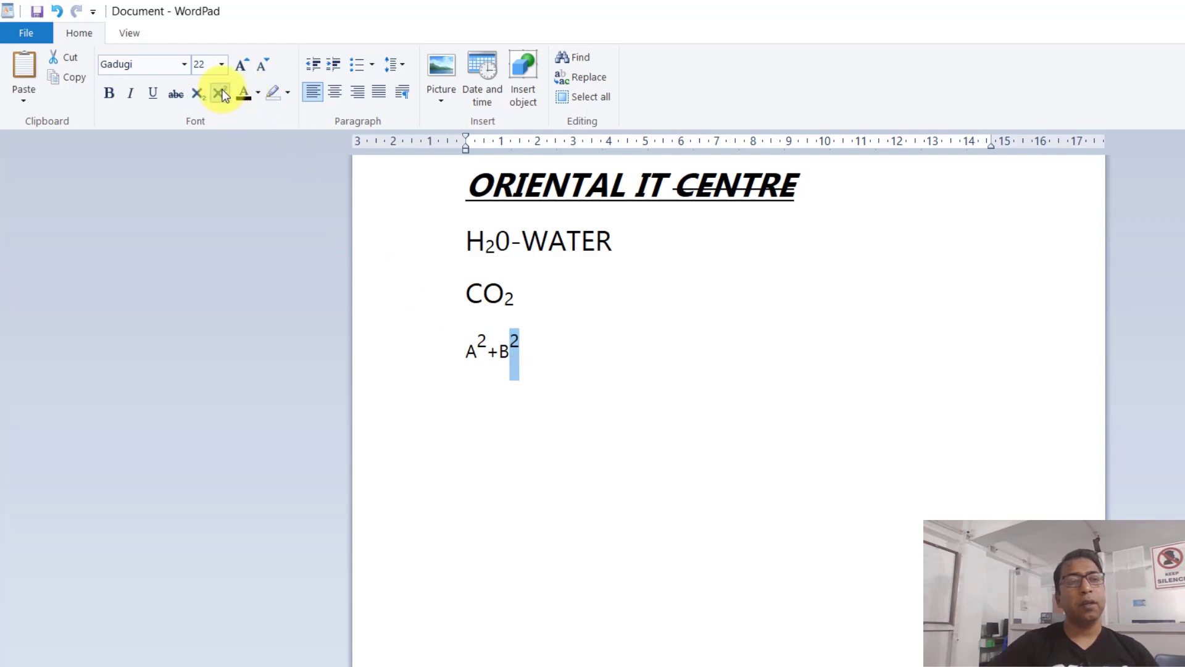
left_click(534, 431)
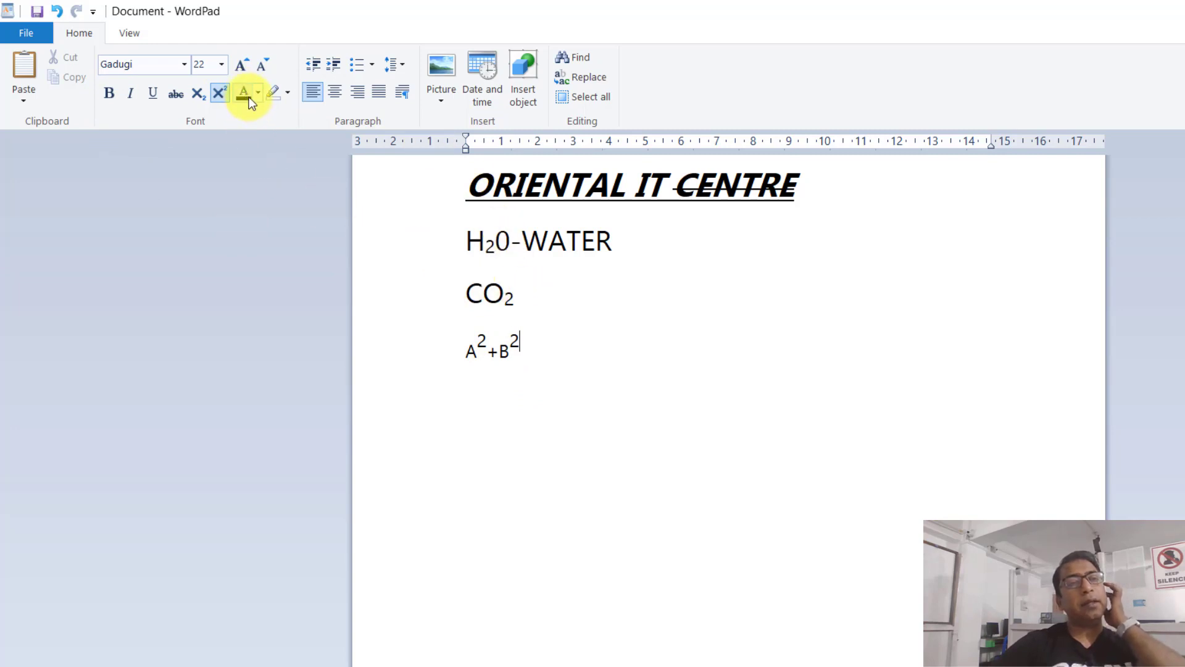
Change the font colour of the whole ORIENTAL IT CENTRE heading to orange and deselect it
left_click(454, 196)
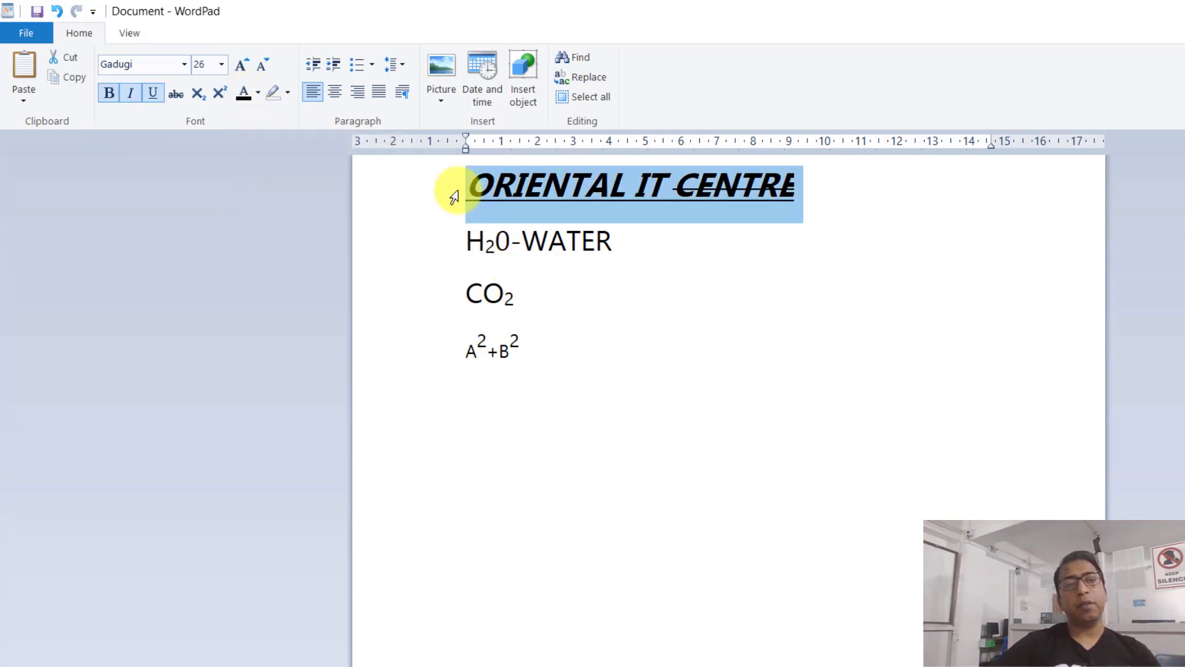
left_click(260, 92)
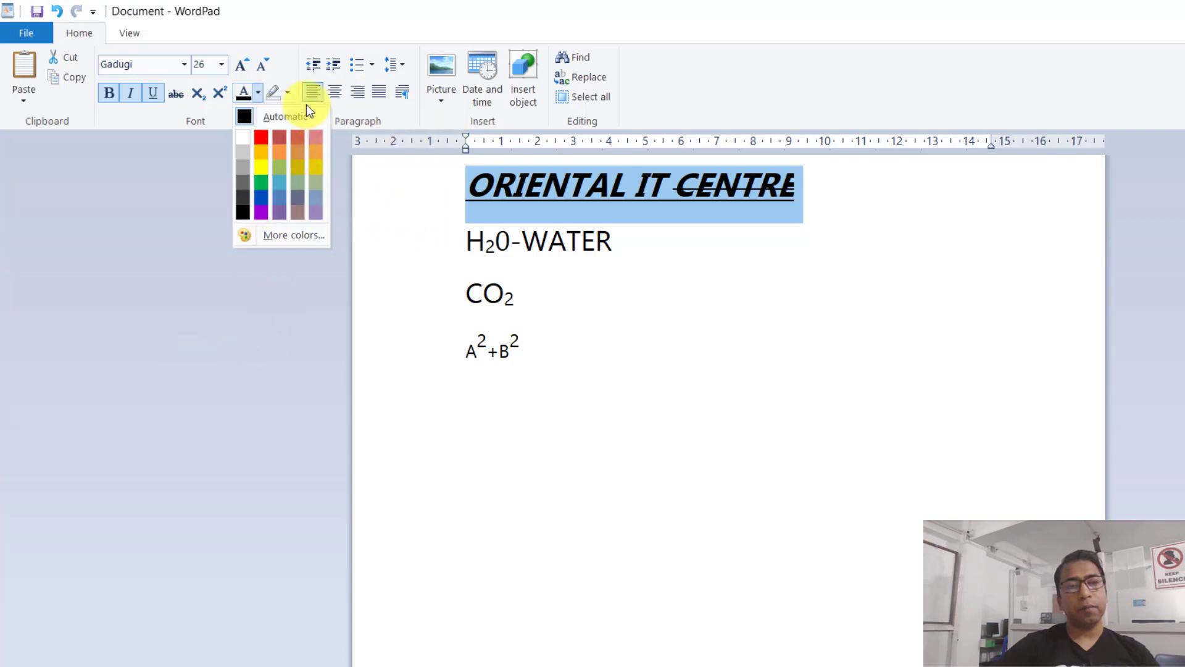
left_click(282, 158)
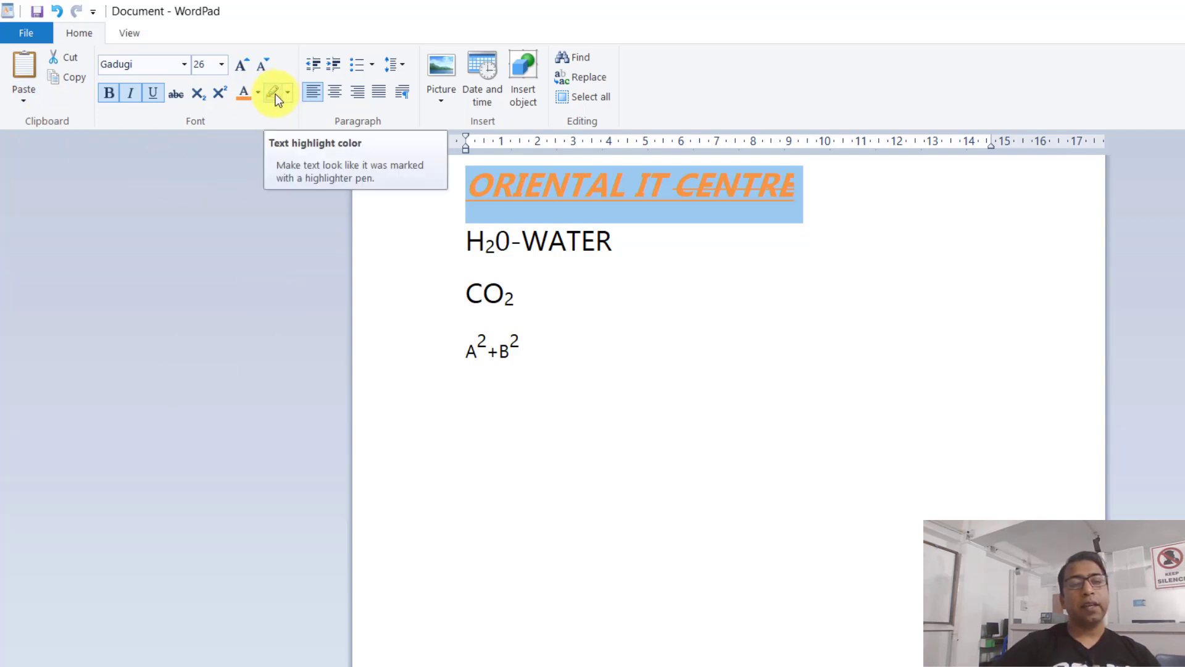
left_click(437, 264)
left_click(569, 248)
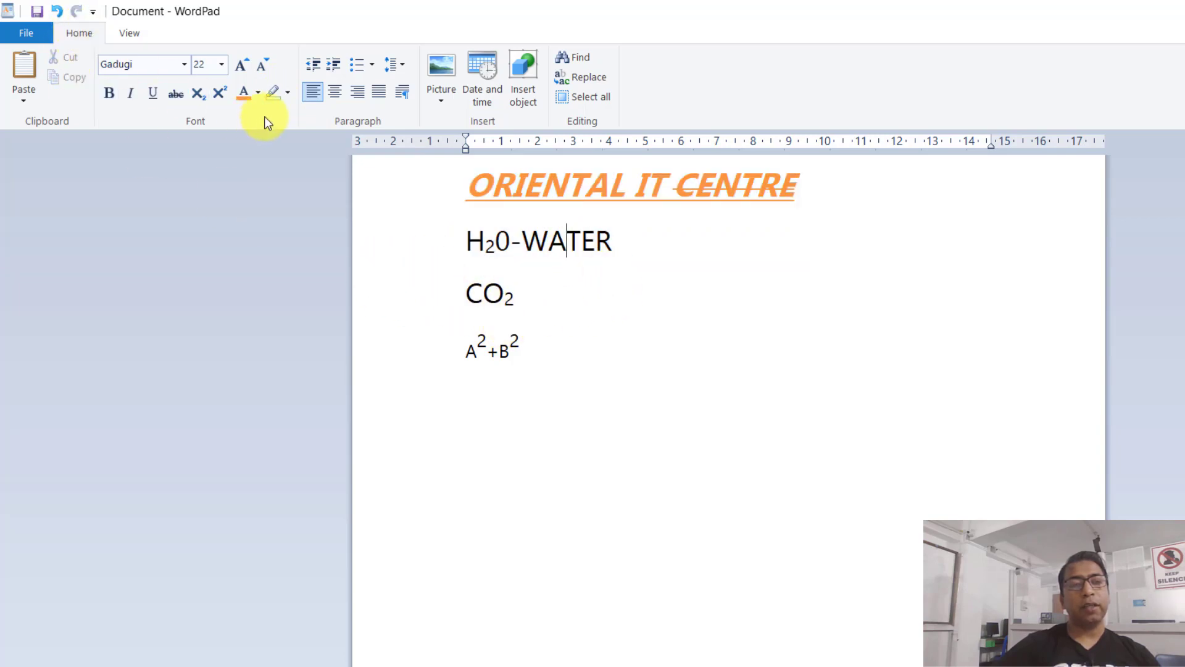
Set both the current font colour and the text highlight colour to yellow with no text selected
left_click(258, 91)
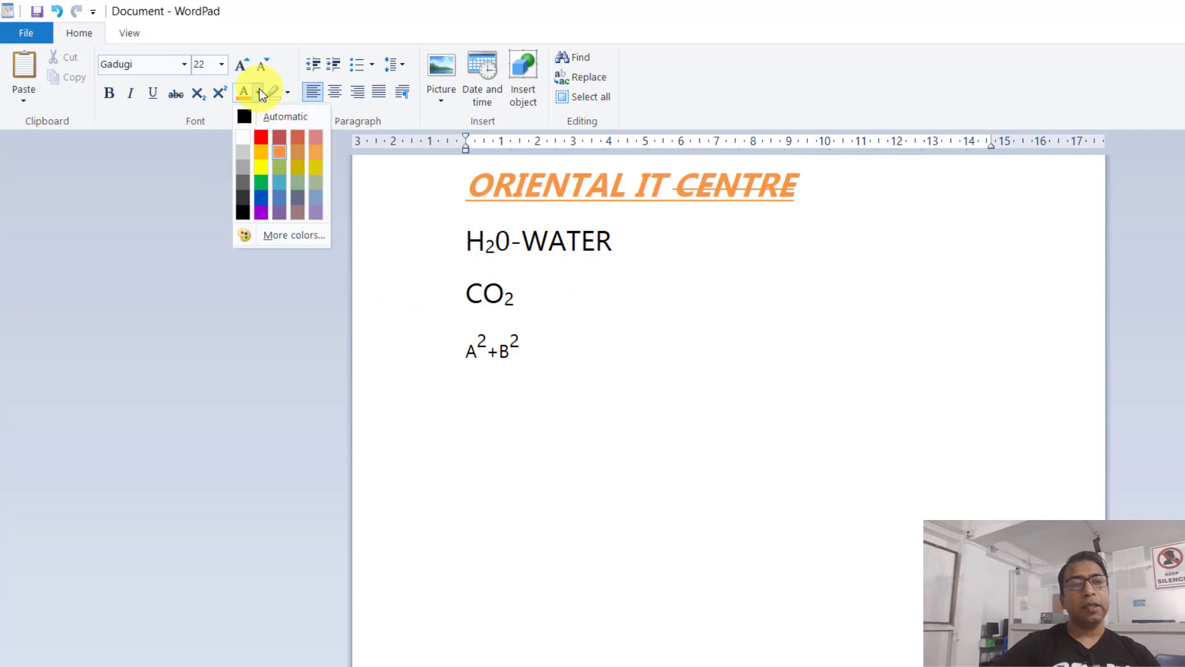
left_click(264, 164)
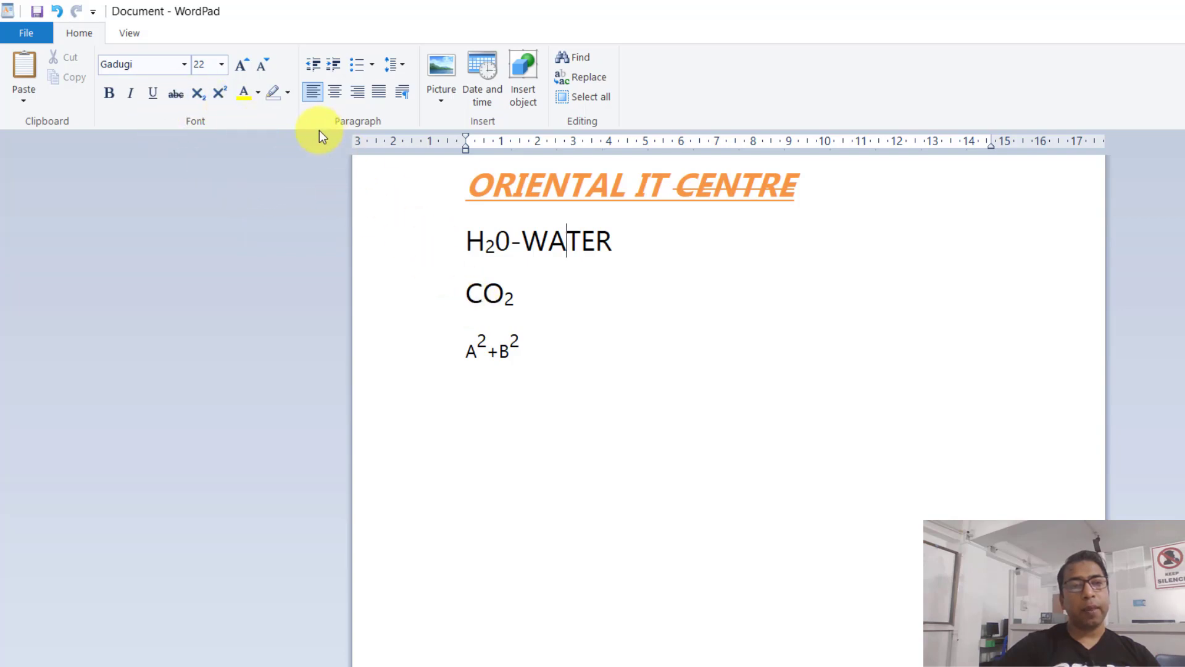
left_click(290, 94)
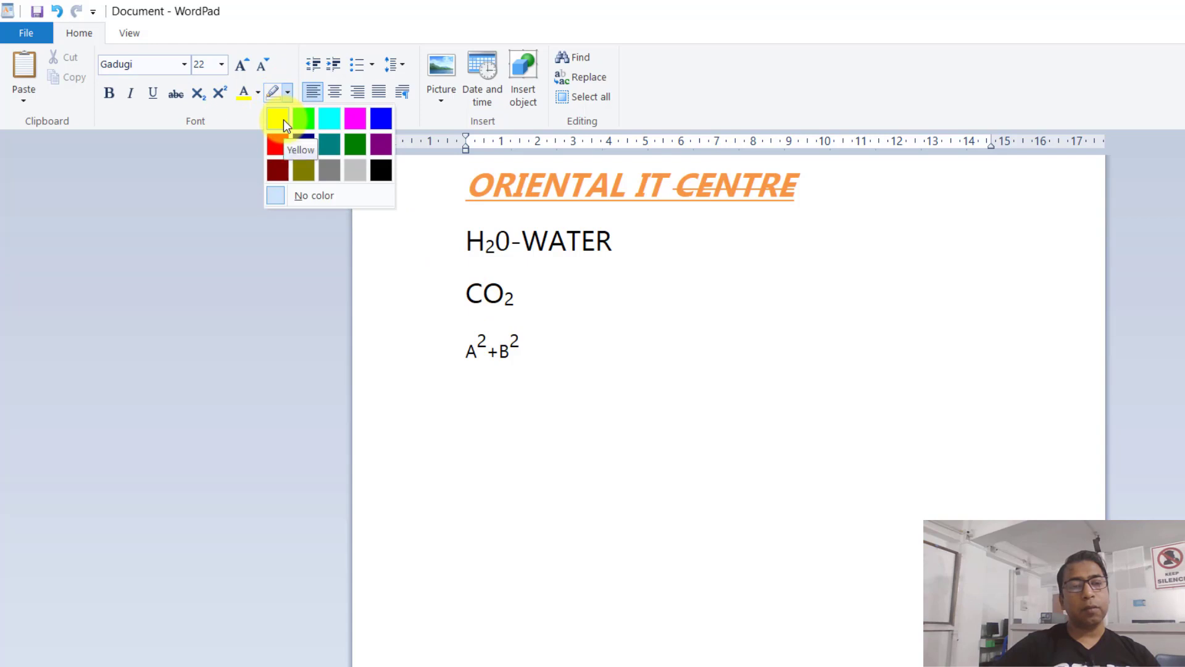
left_click(284, 120)
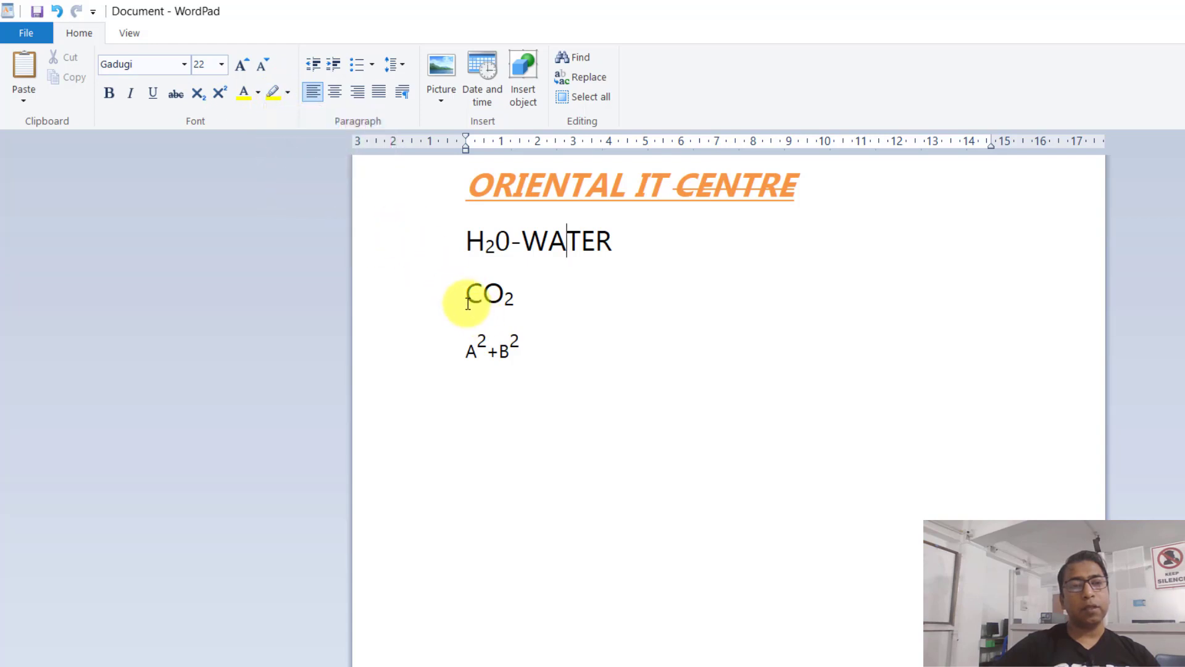
Highlight CO2 in yellow and change the font colour of CENTRE in the heading to yellow
left_click_drag(467, 297, 518, 298)
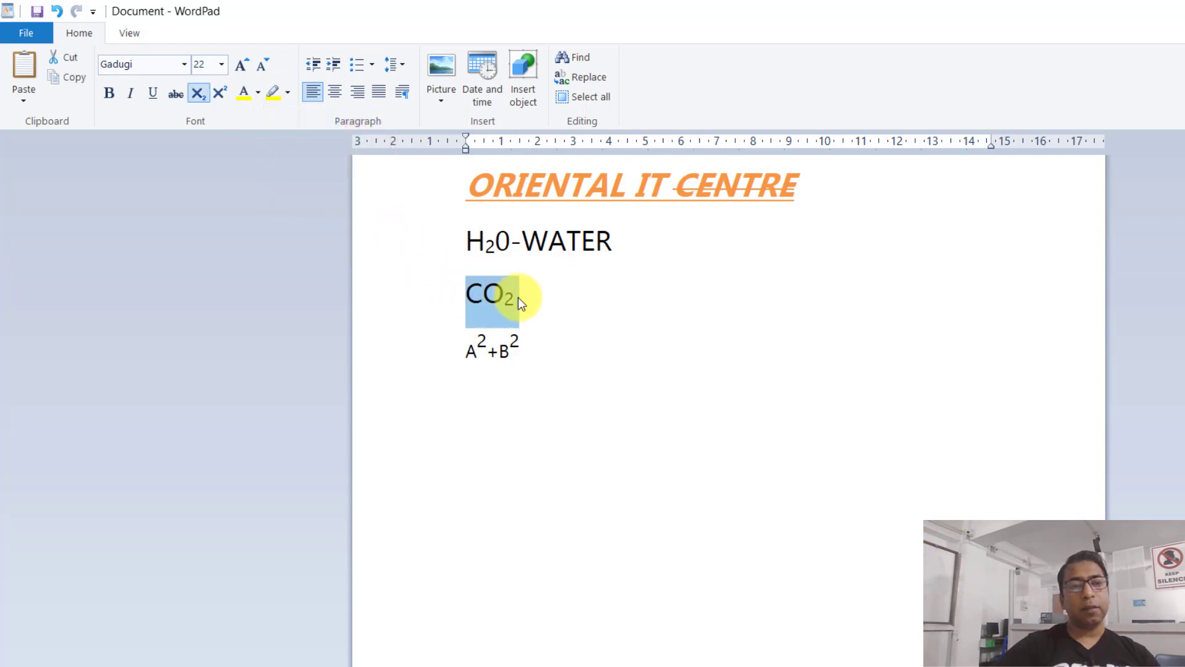
left_click(275, 91)
left_click(621, 341)
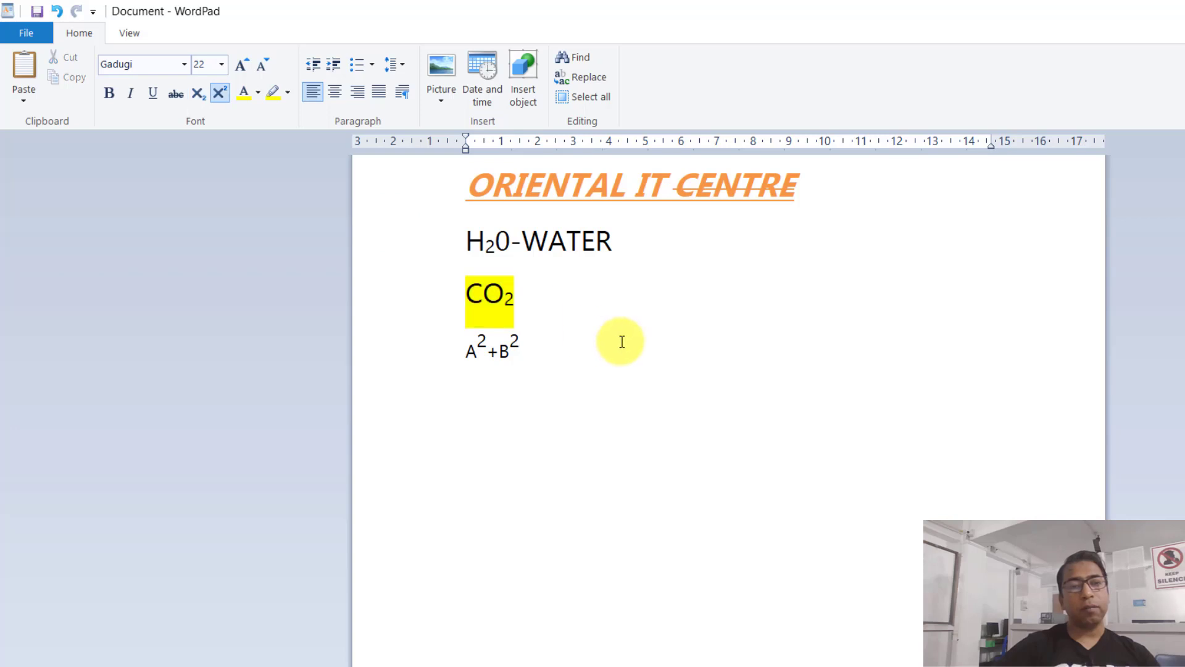
left_click_drag(675, 185, 803, 185)
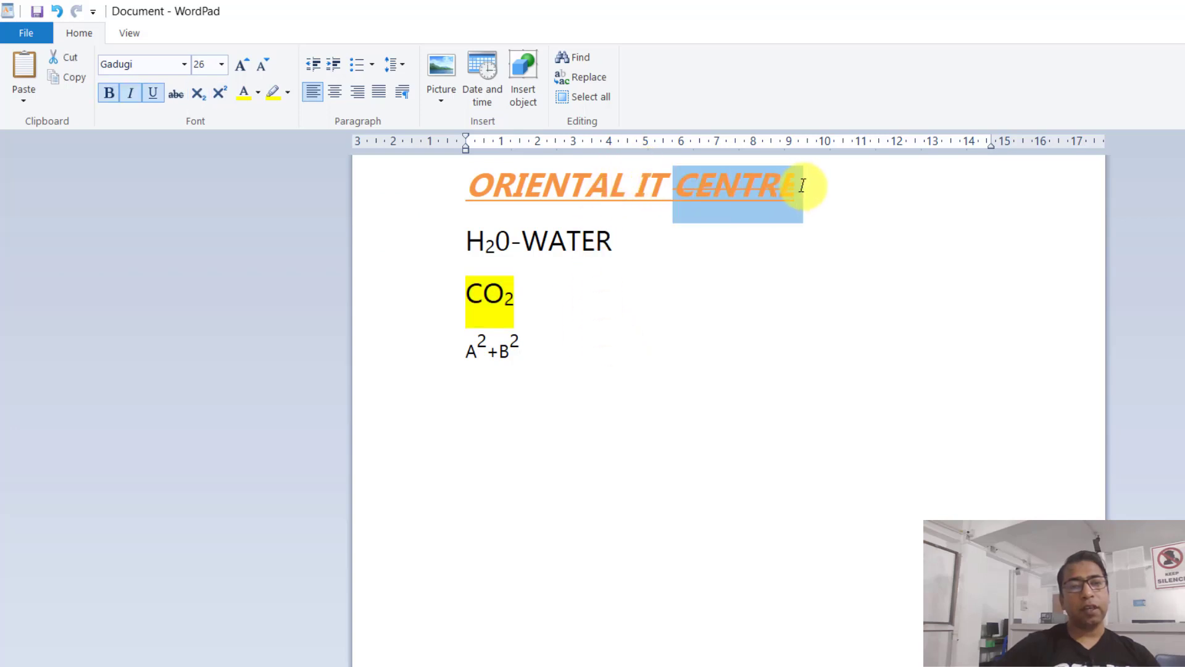
left_click(252, 91)
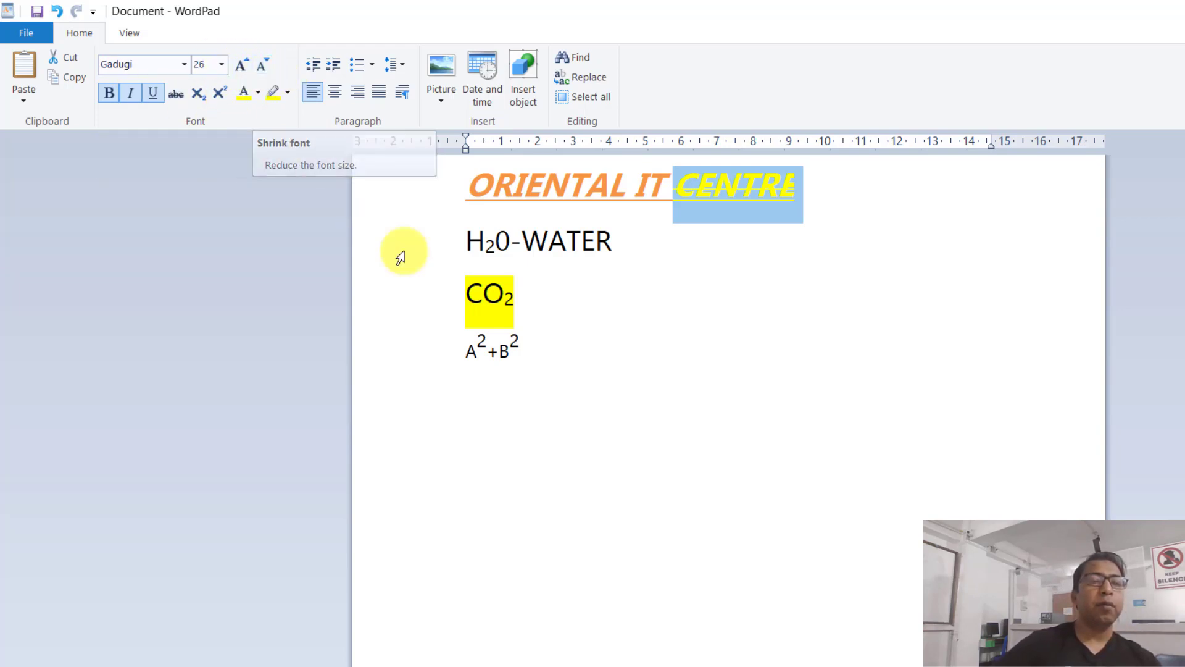
Shrink the heading's font step by step to size 20, grow it back to 26, and deselect the heading
left_click(438, 195)
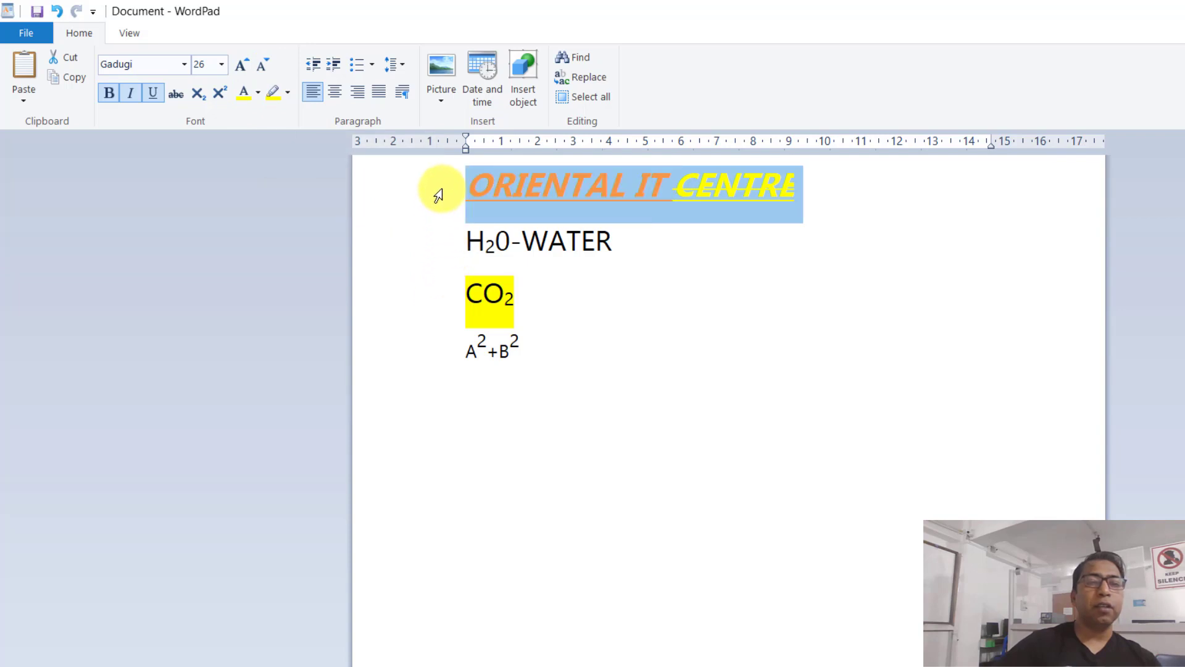
left_click(263, 66)
left_click(263, 66)
left_click(263, 66)
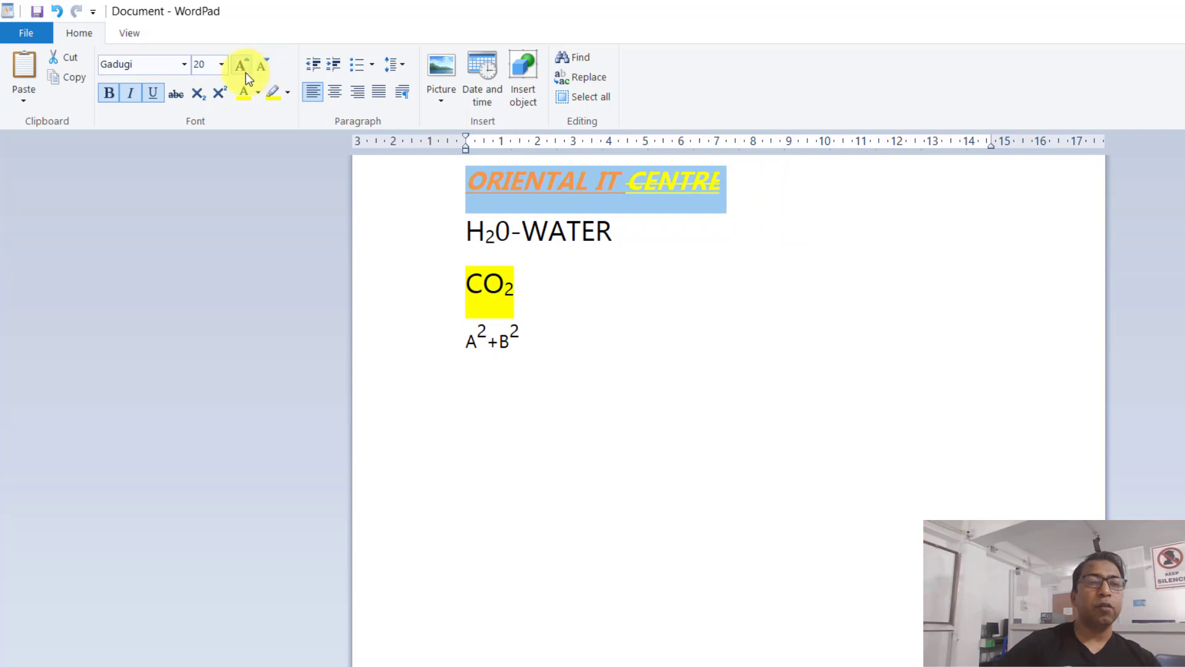
left_click(245, 71)
left_click(244, 72)
left_click(245, 72)
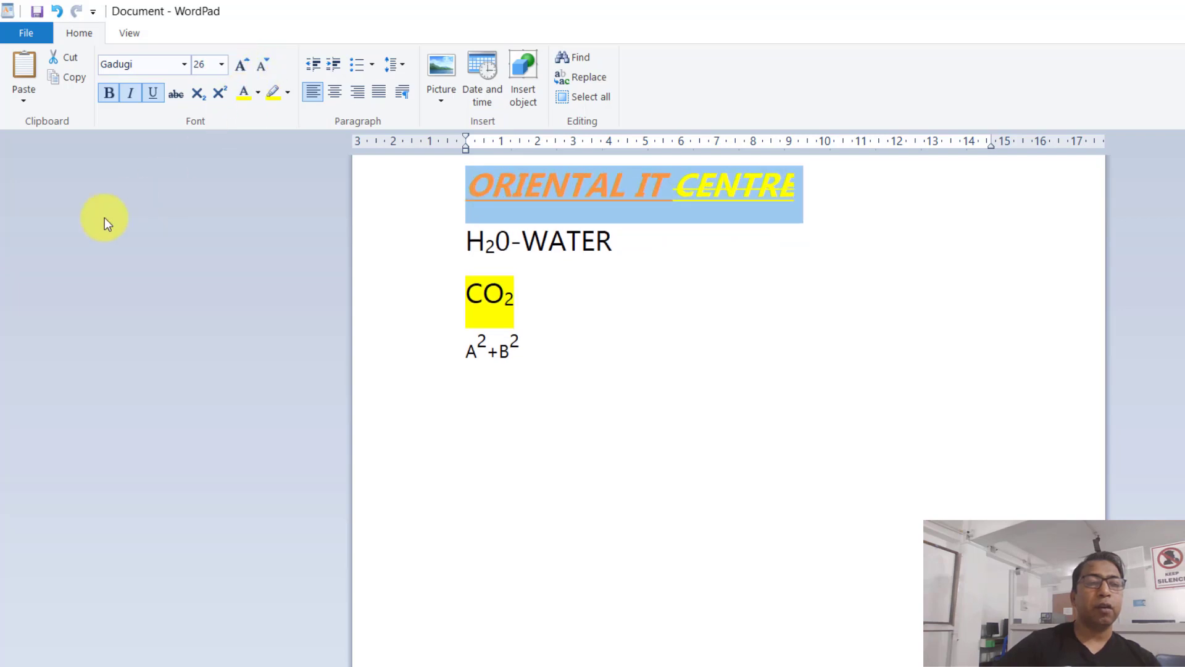
left_click(144, 265)
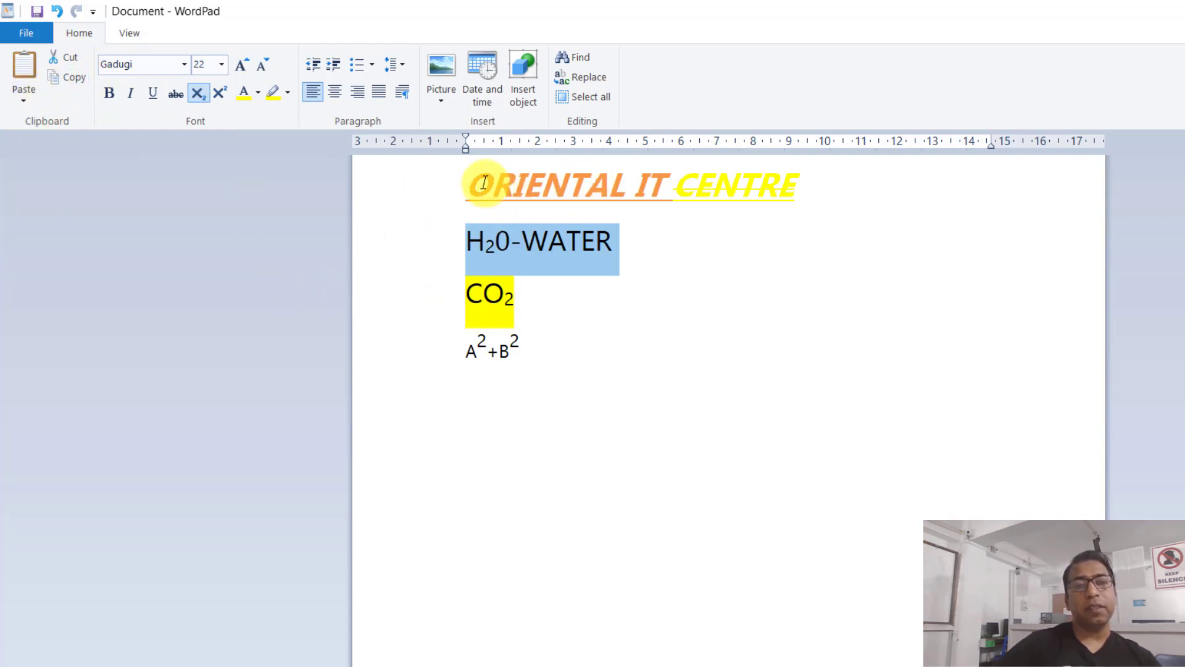
Cut the ORIENTAL IT CENTRE heading and paste it on a new line below A2+B2
left_click(457, 191)
key("ctrl+c")
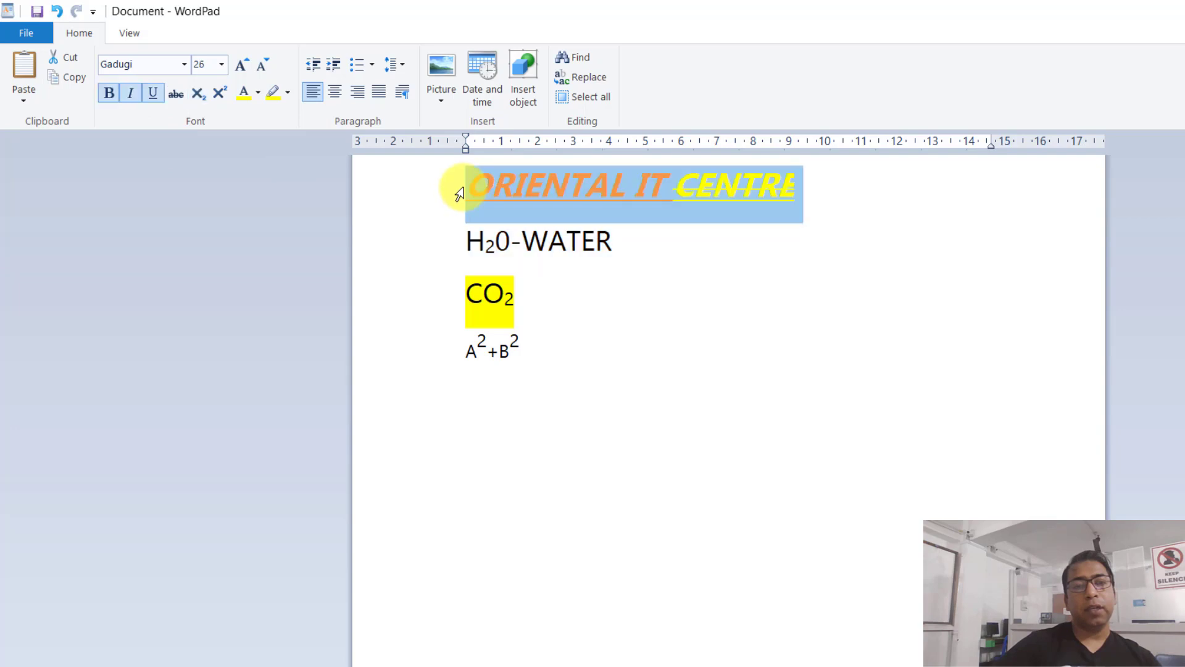
left_click(70, 57)
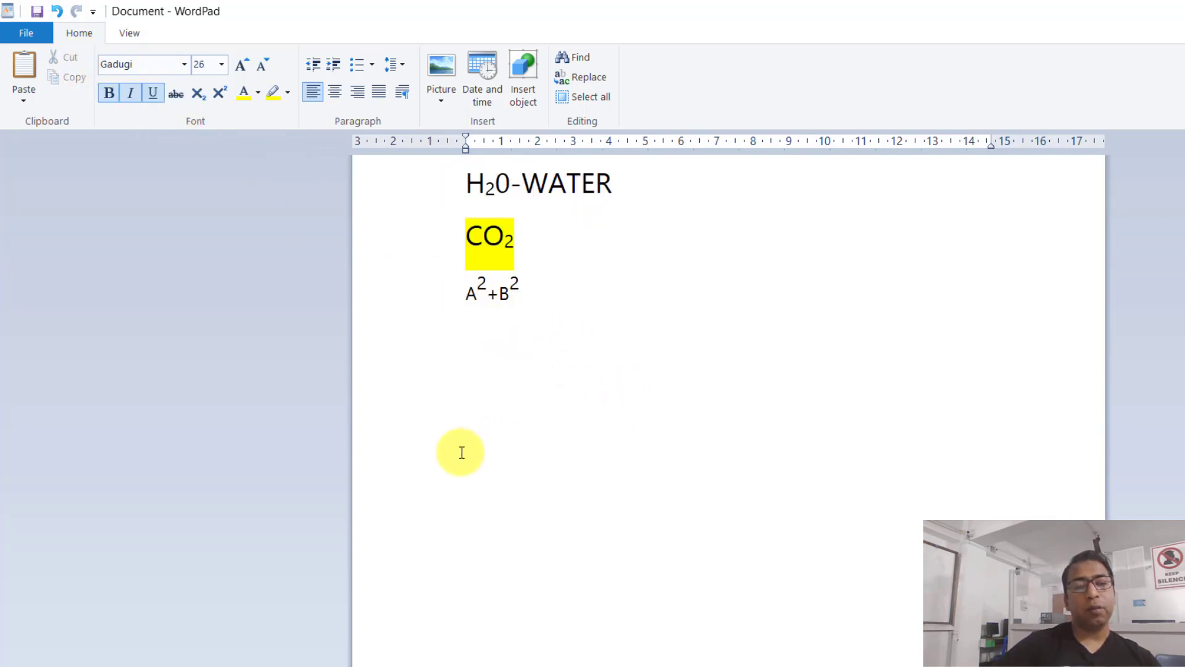
left_click(499, 354)
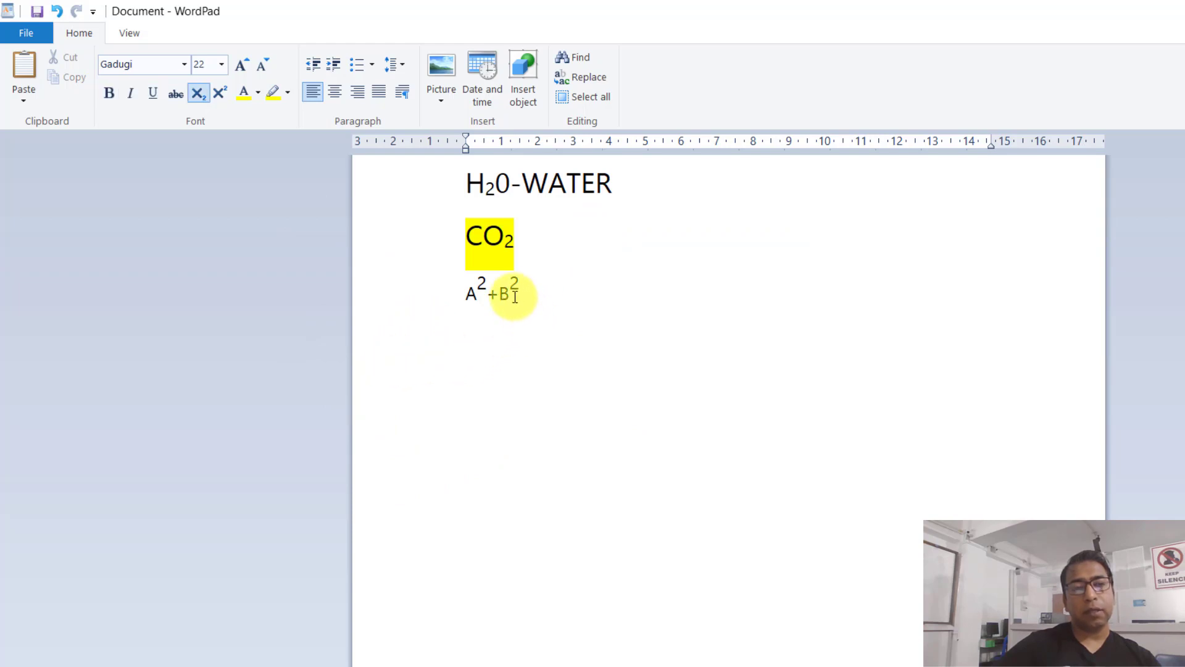
key("Return")
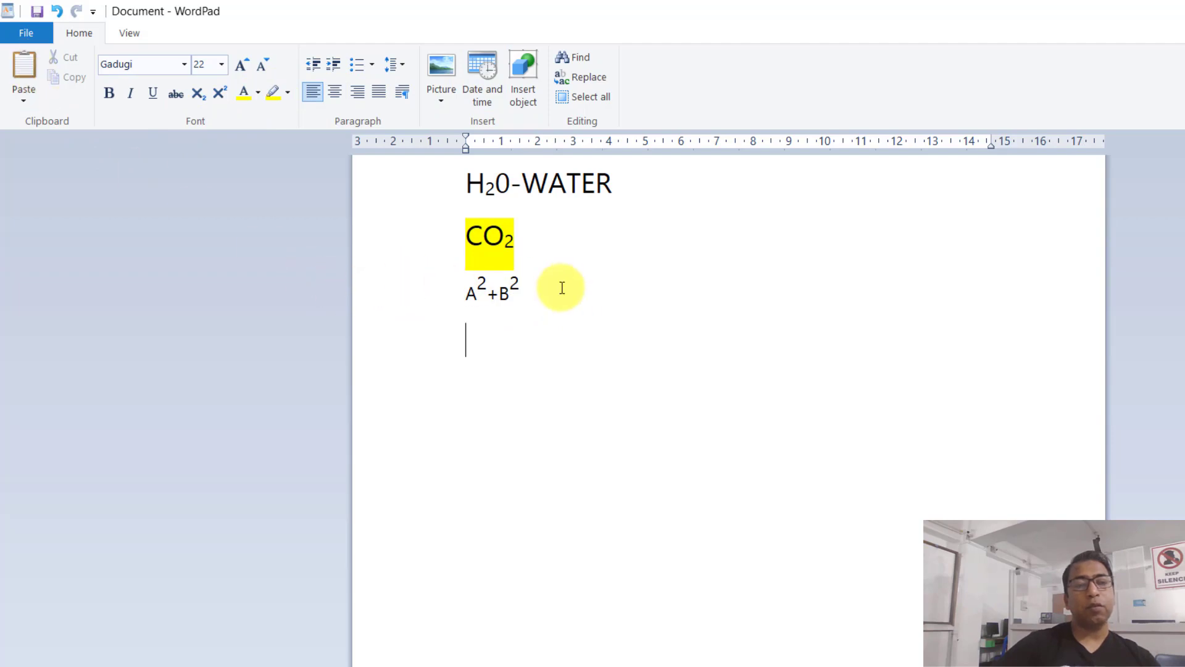
left_click(25, 58)
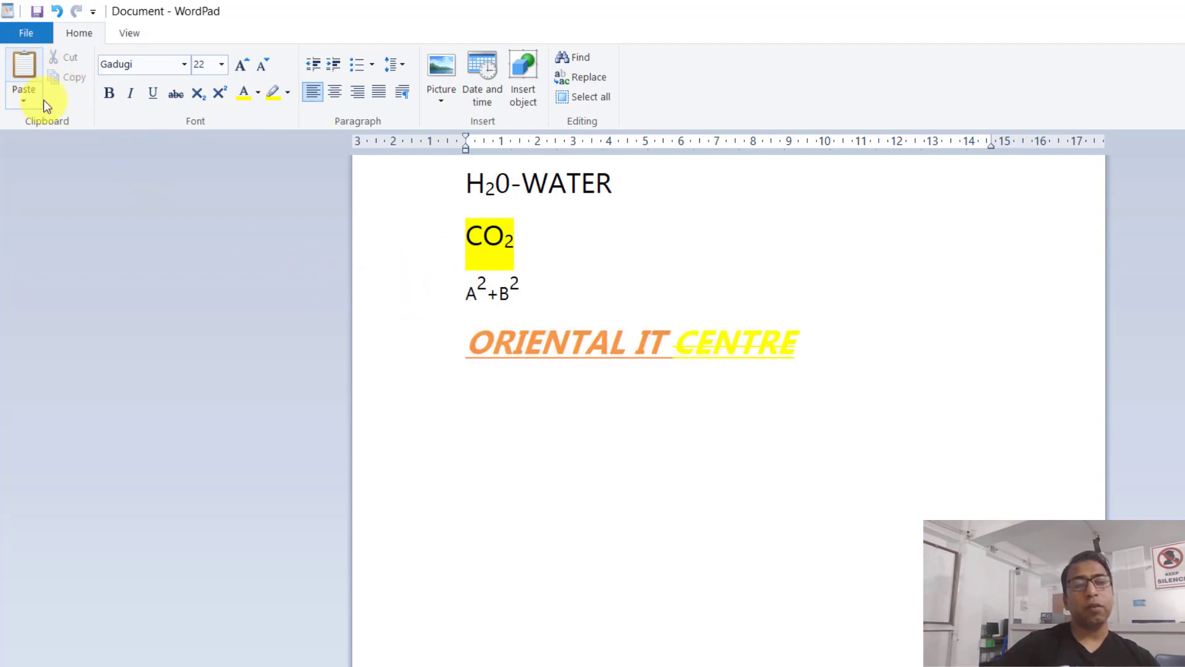
left_click(690, 307)
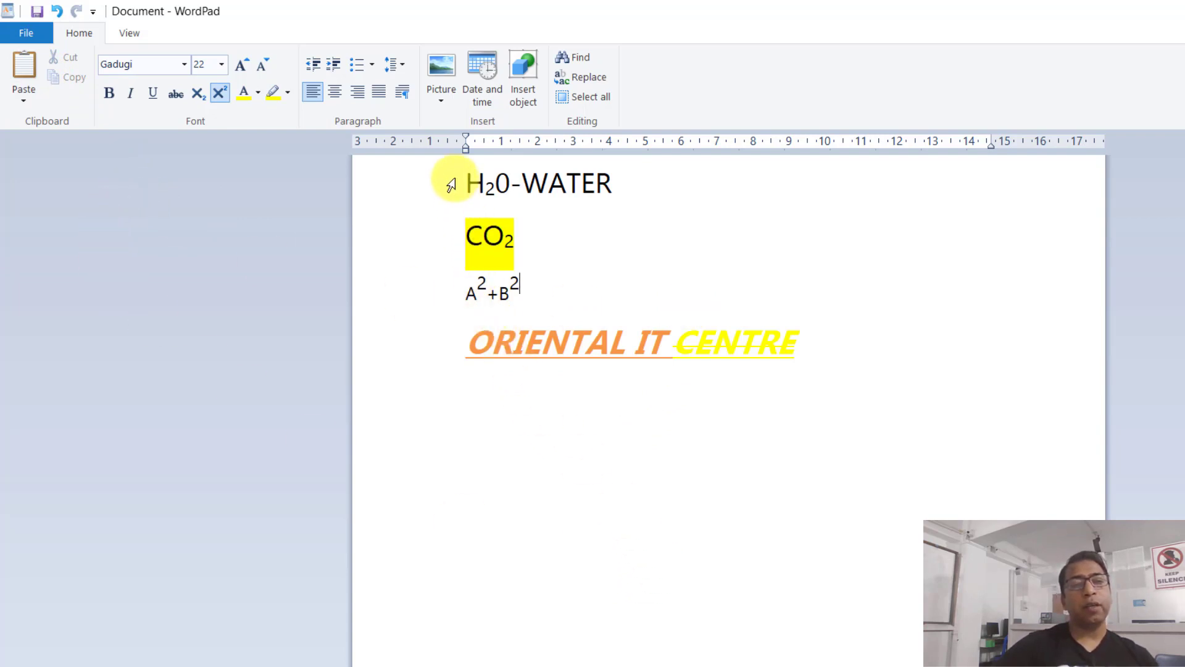
Copy the three formula lines, paste them below the heading, and move the empty last line's right indent slightly inward
left_click_drag(450, 180, 488, 305)
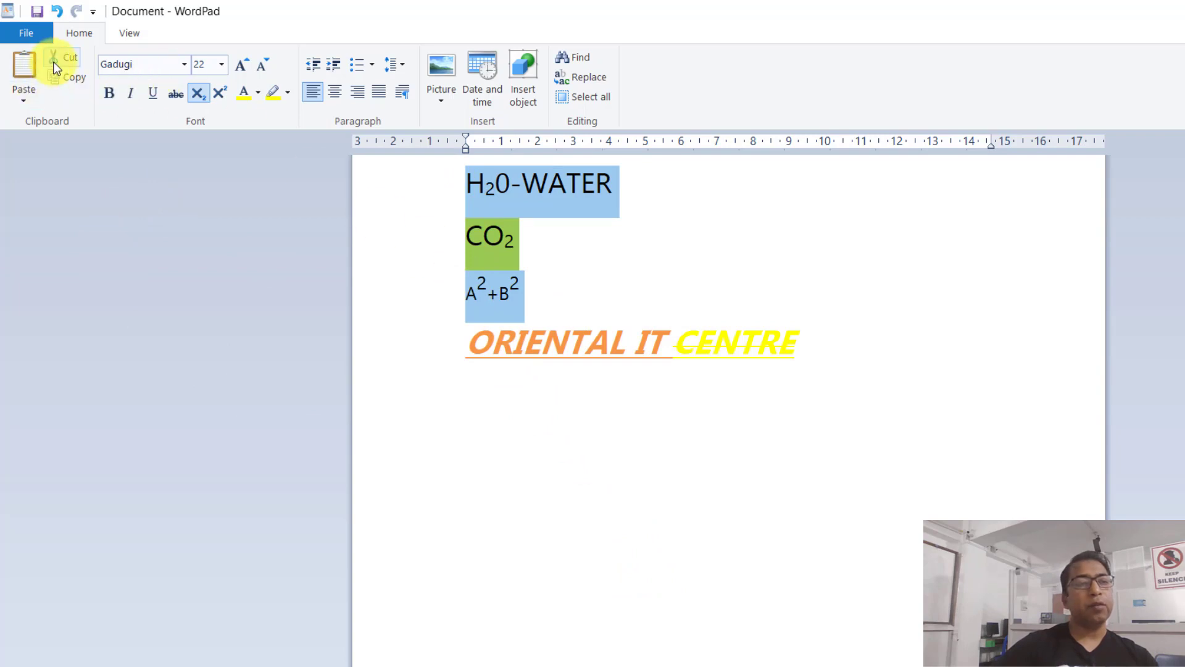
left_click(76, 87)
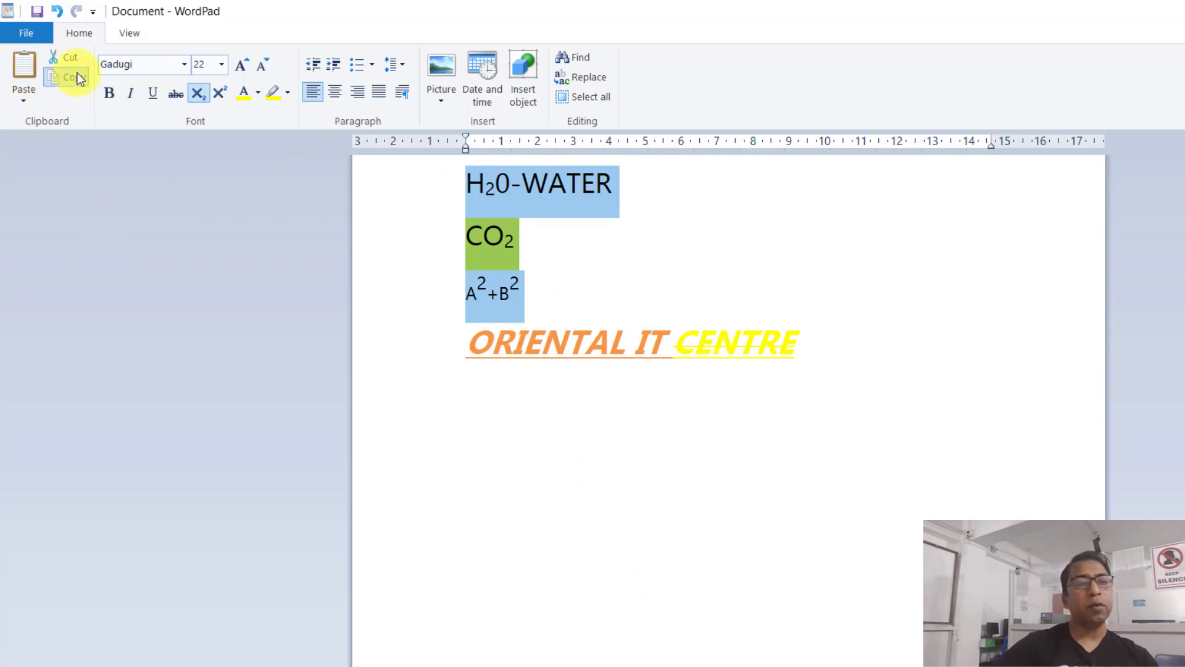
left_click(458, 423)
left_click(23, 71)
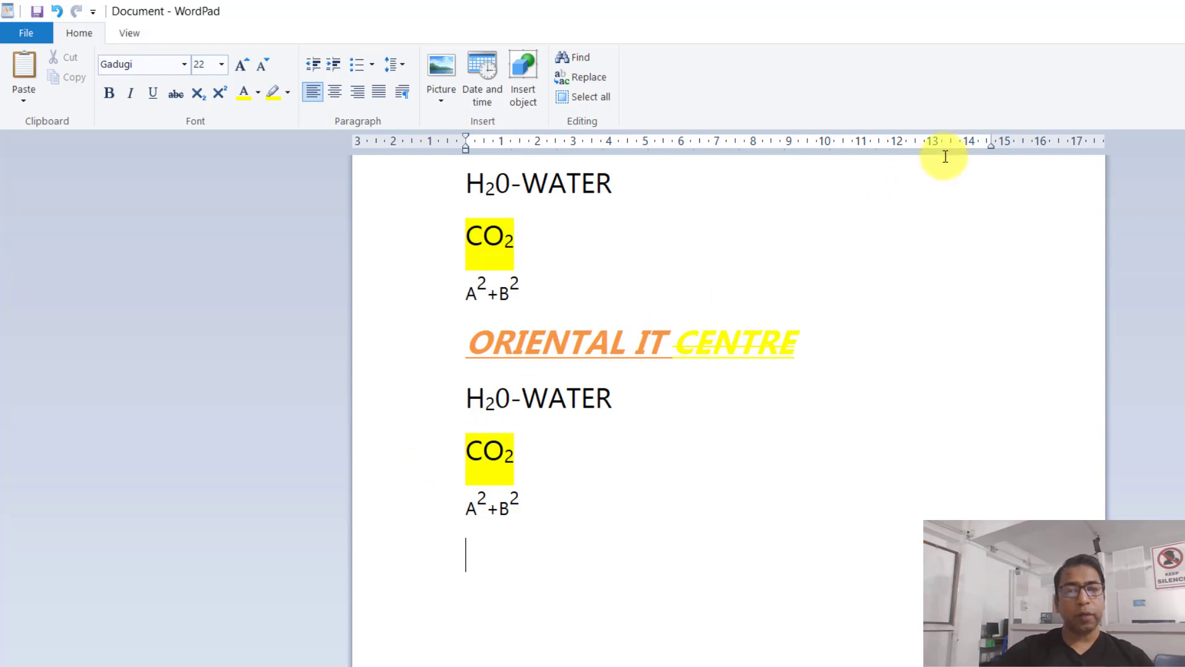
left_click_drag(997, 148, 983, 150)
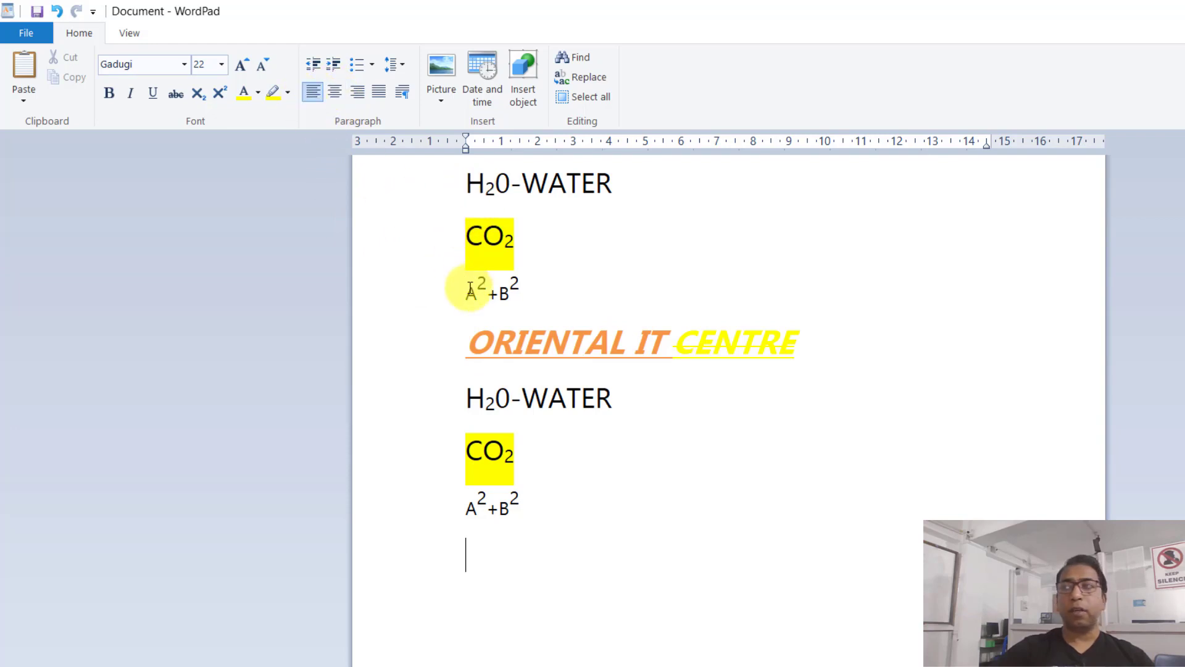
Centre the three formula lines above the heading
left_click_drag(429, 182, 423, 290)
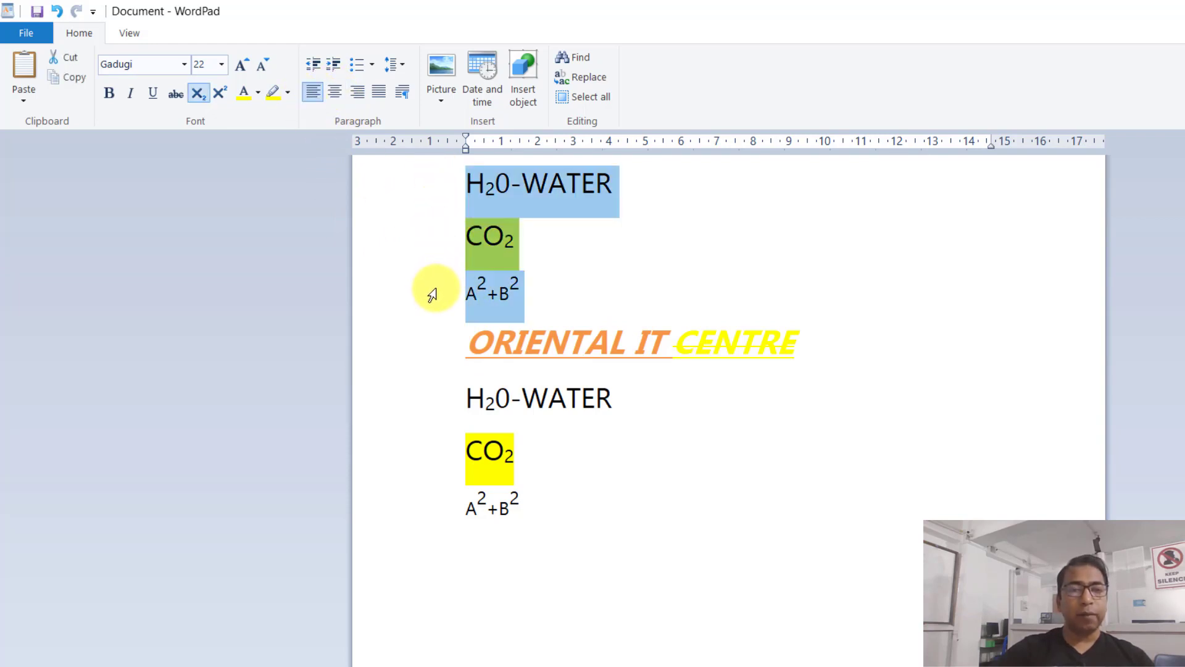
left_click(335, 92)
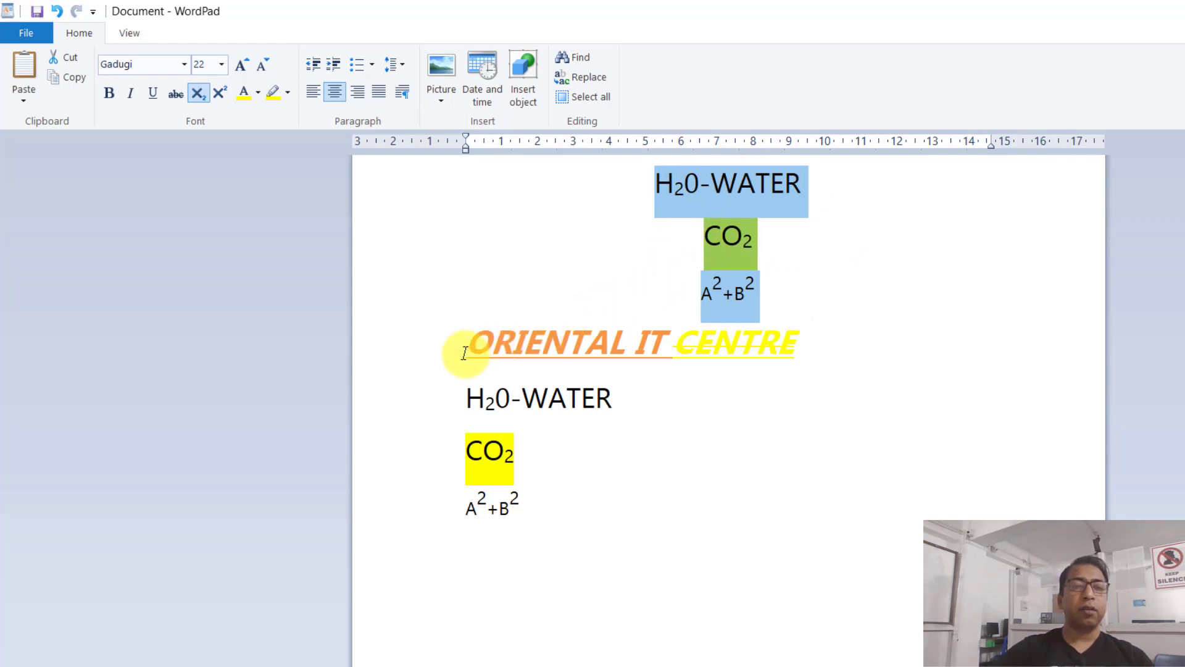
Right-align the ORIENTAL IT CENTRE heading and add the sample lines AKFJKAJFKJA, AFLKLAF and LAKLFKLF below it
left_click_drag(466, 345, 790, 344)
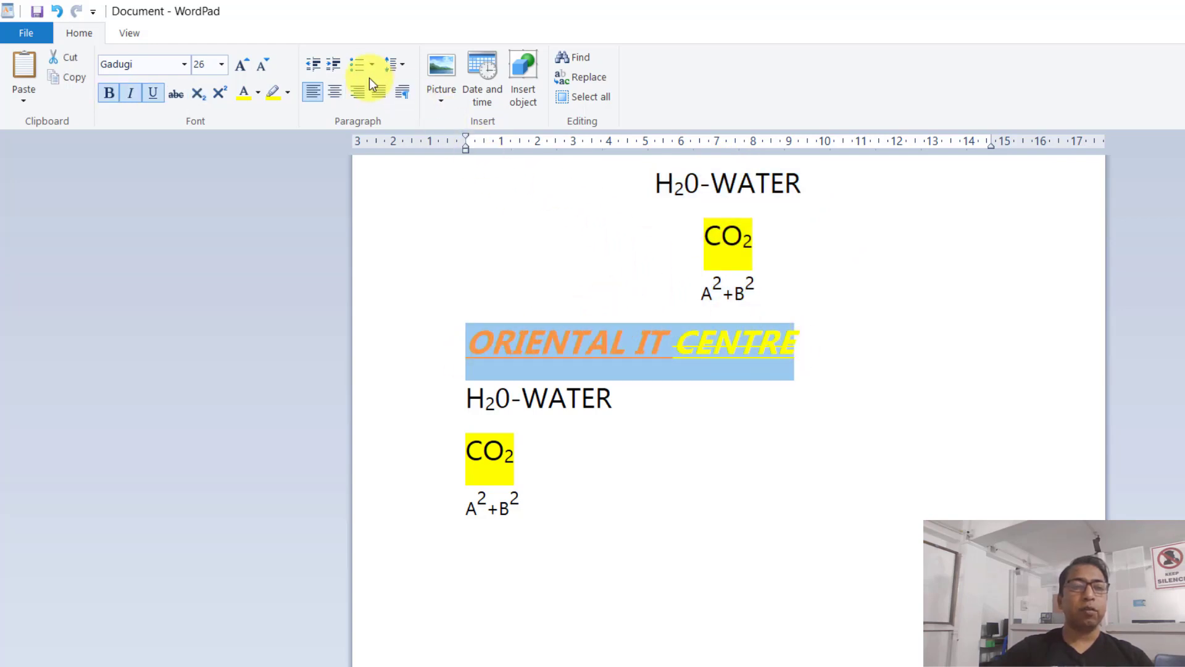
left_click(364, 96)
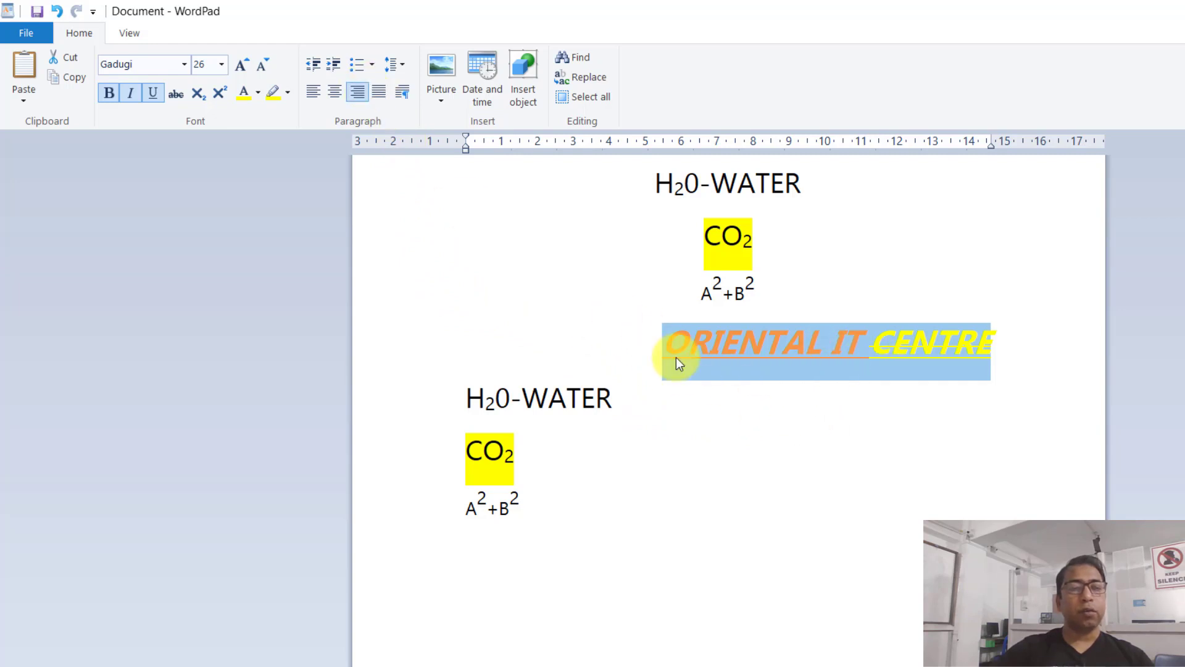
left_click(1000, 390)
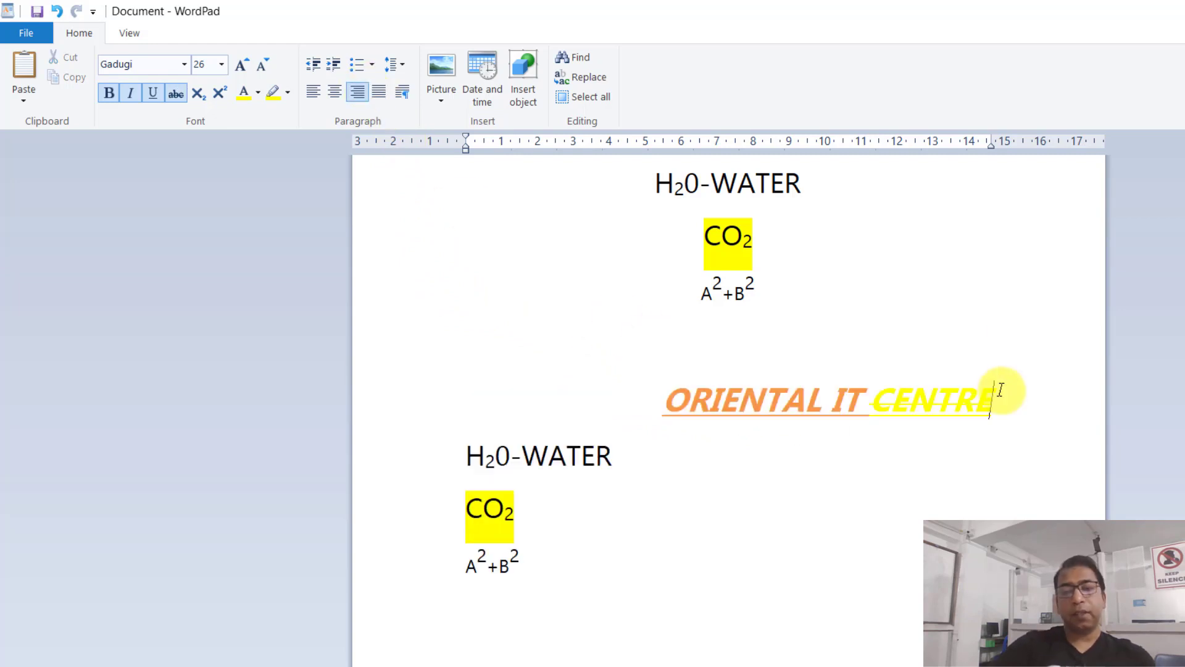
key("Return")
type("AKFJKAJFKJA")
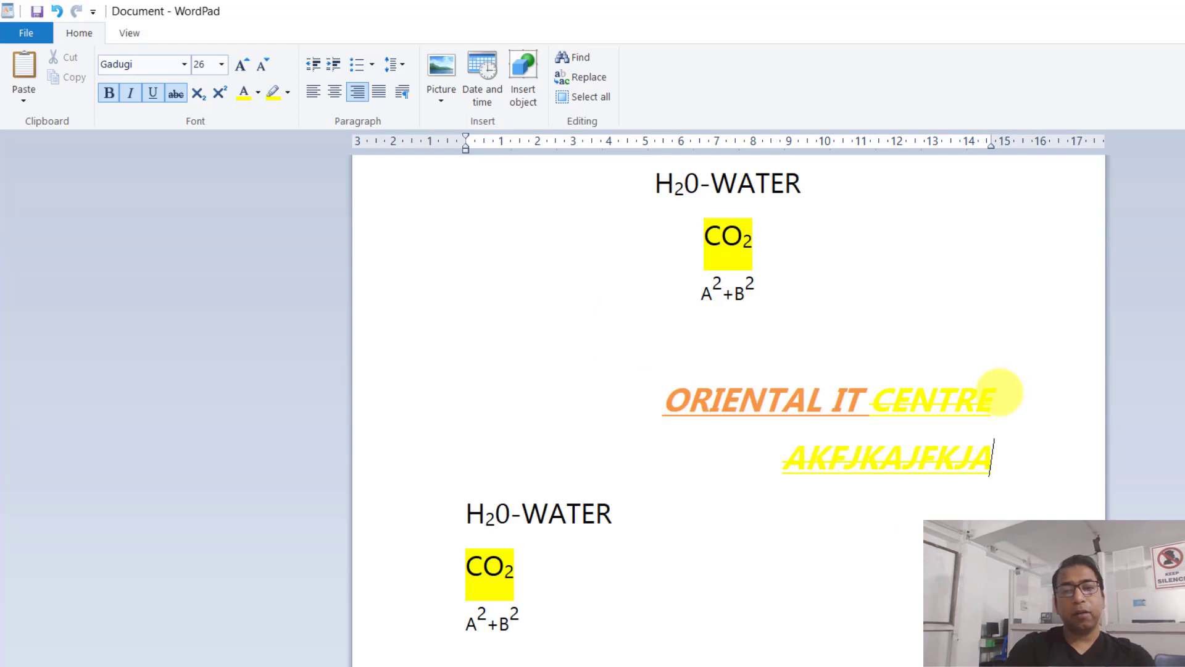
key("Return")
type("AFLKLAE")
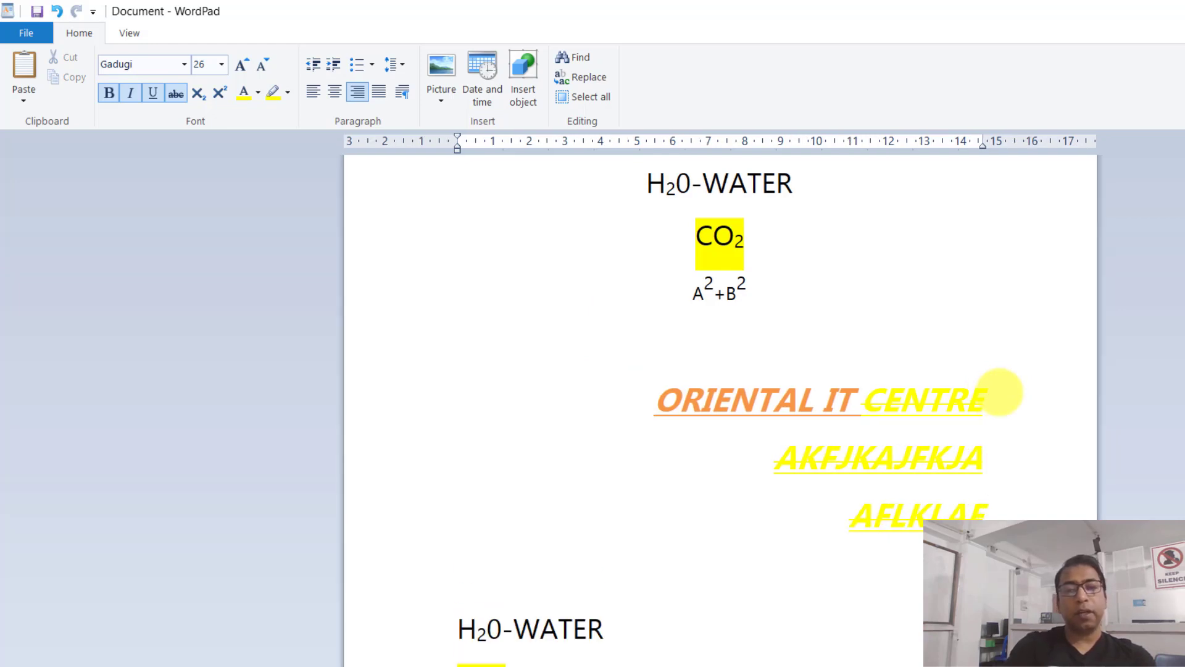
key("Return")
type("LAKL")
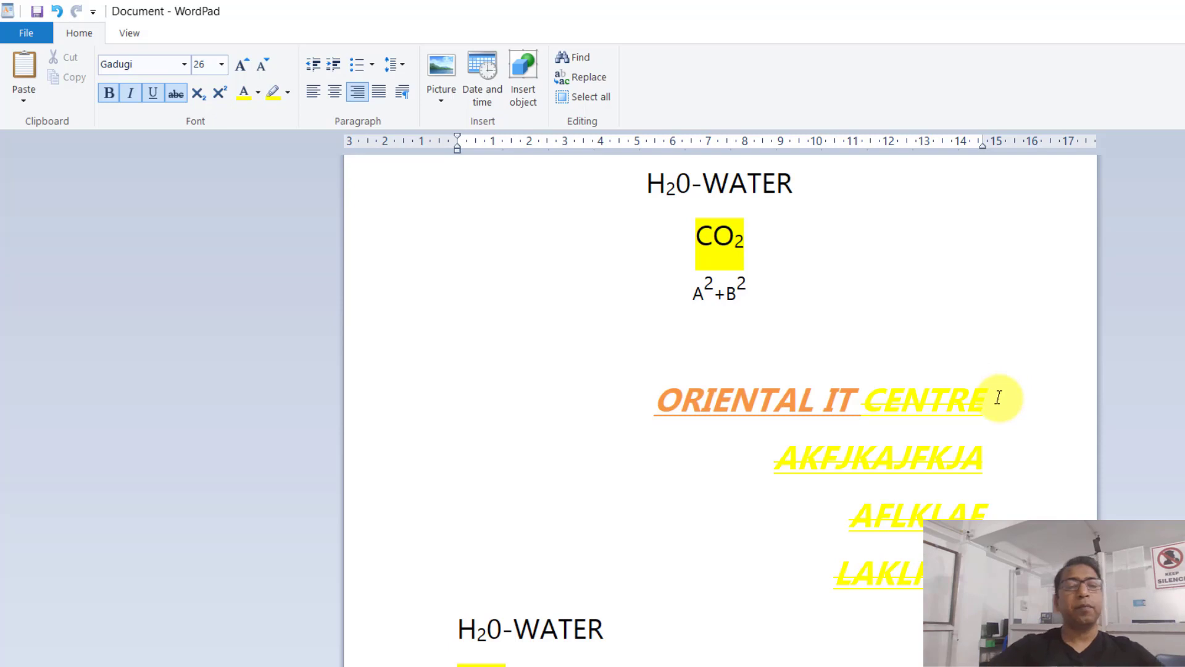
Left-align the heading with its three sample lines, and also the empty line above the heading
left_click_drag(669, 399, 900, 572)
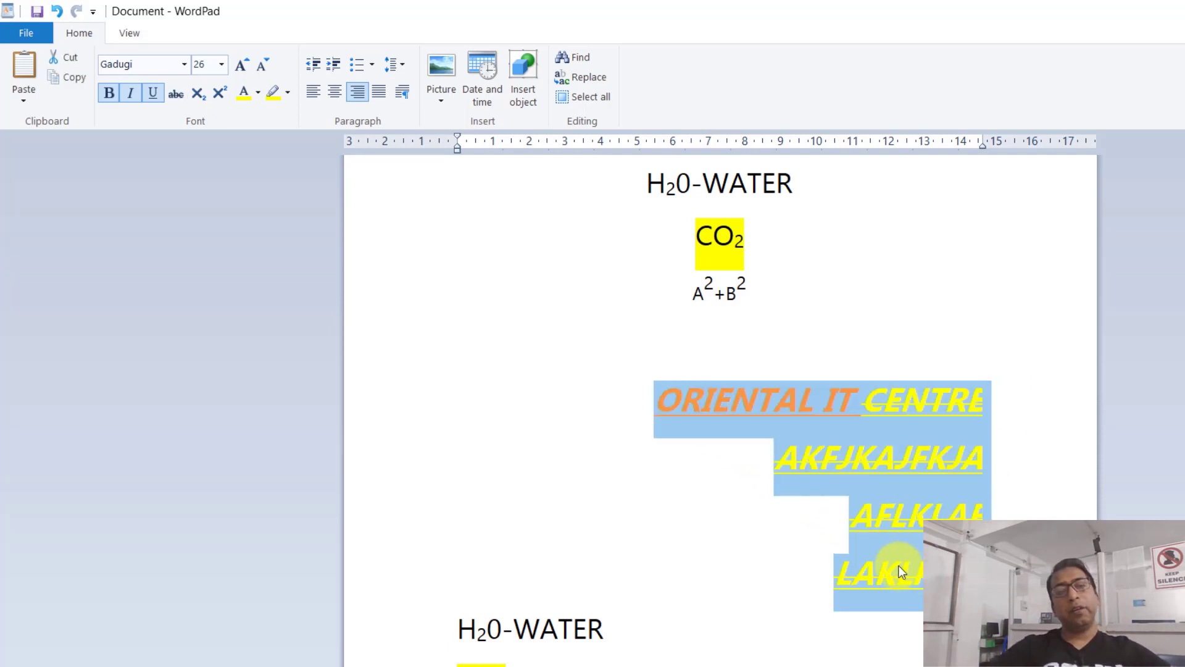
left_click(313, 91)
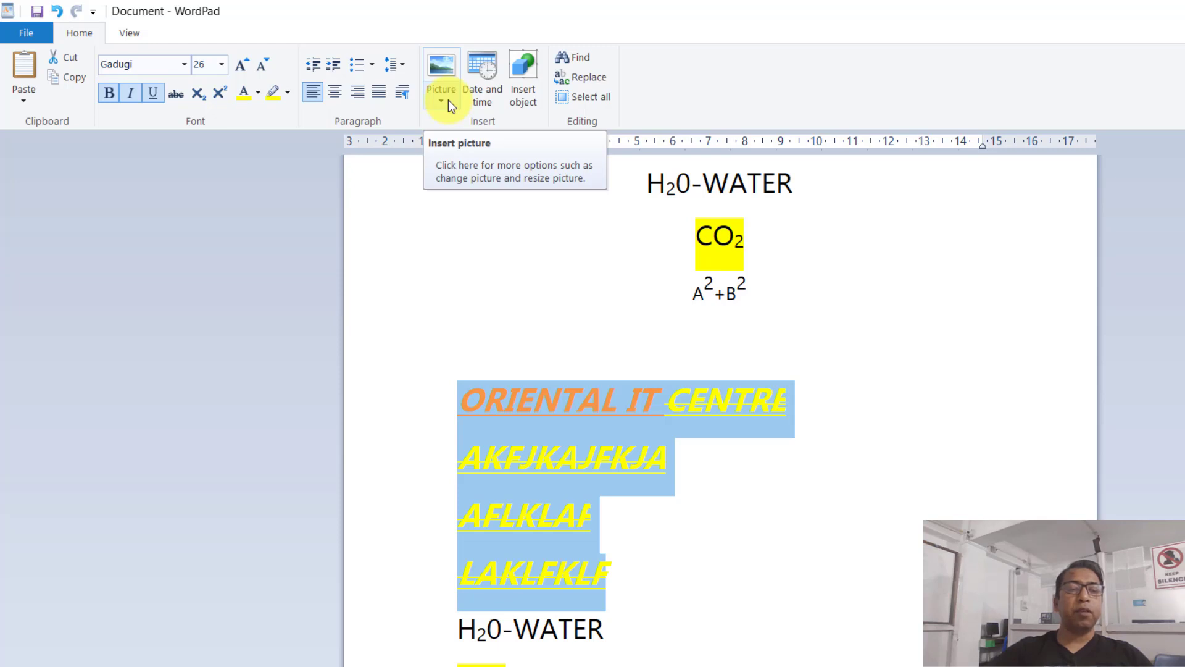
scroll(448, 121, "down", 1)
scroll(448, 125, "up", 1)
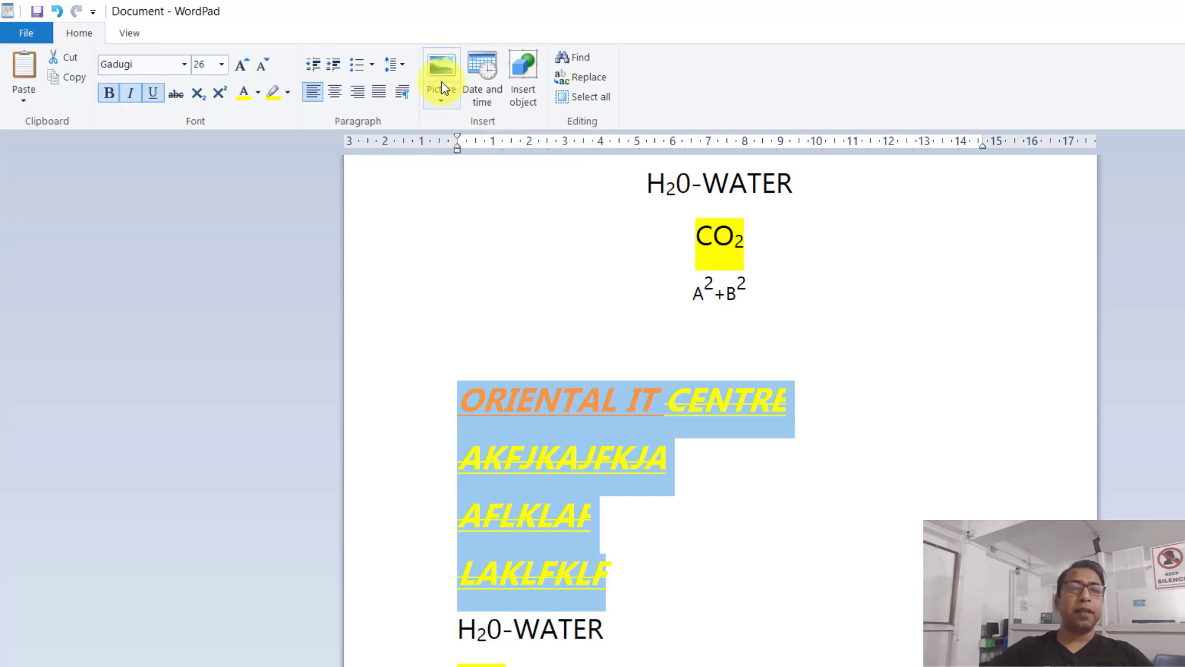
scroll(688, 525, "down", 1)
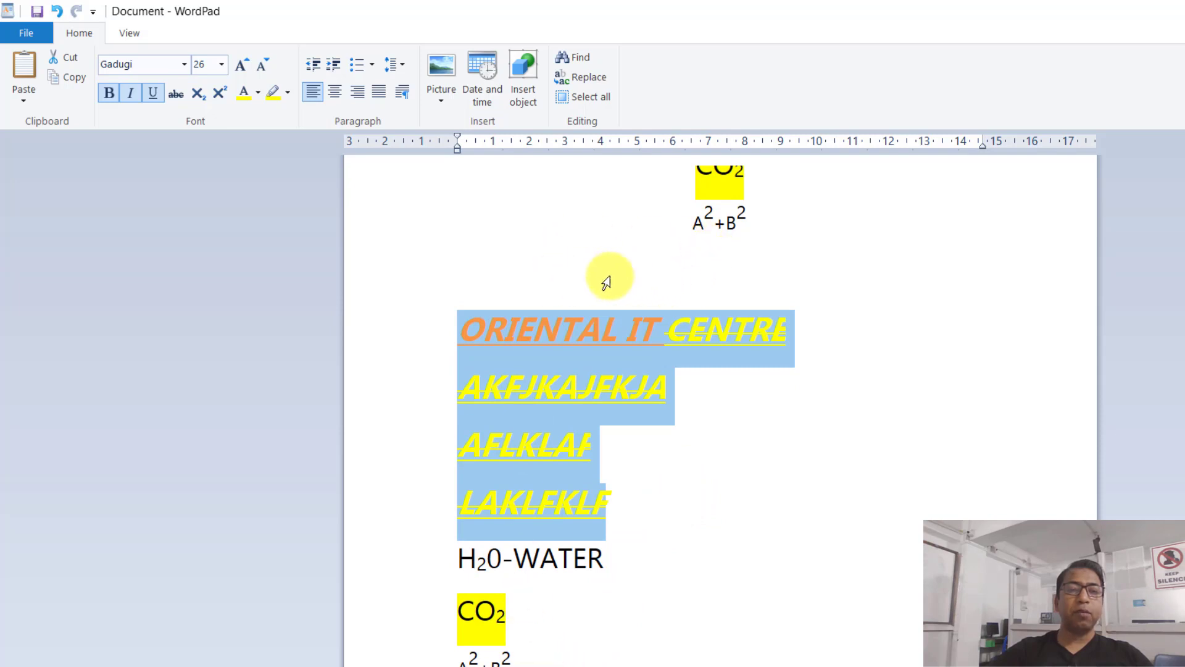
left_click(642, 275)
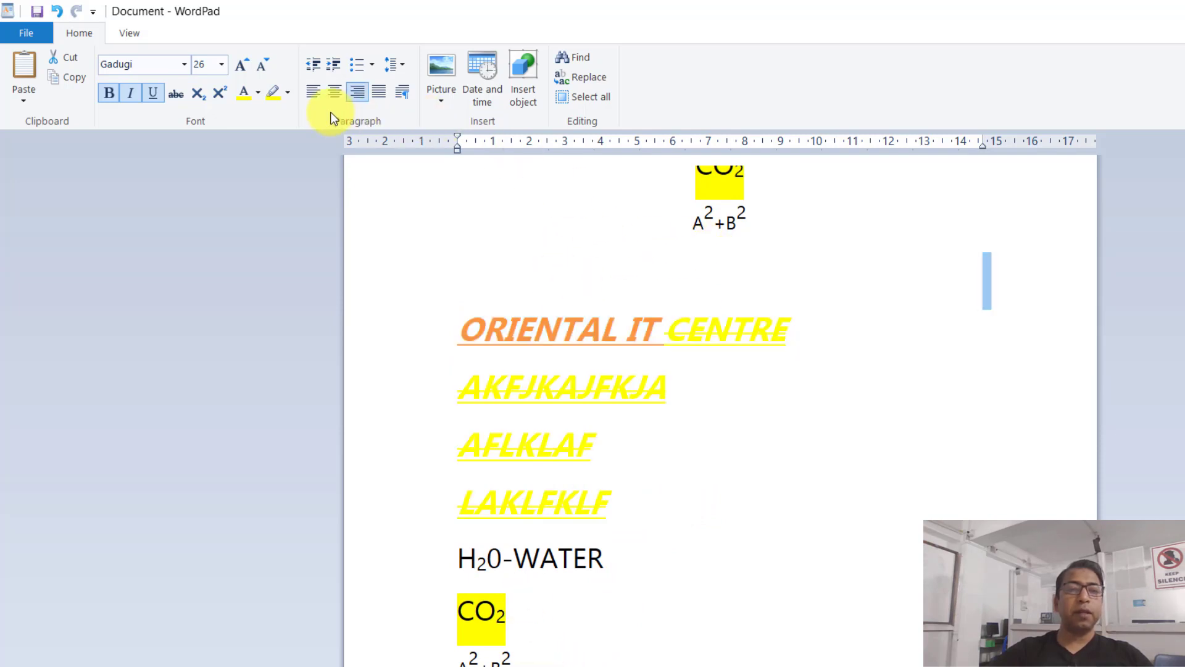
left_click(320, 89)
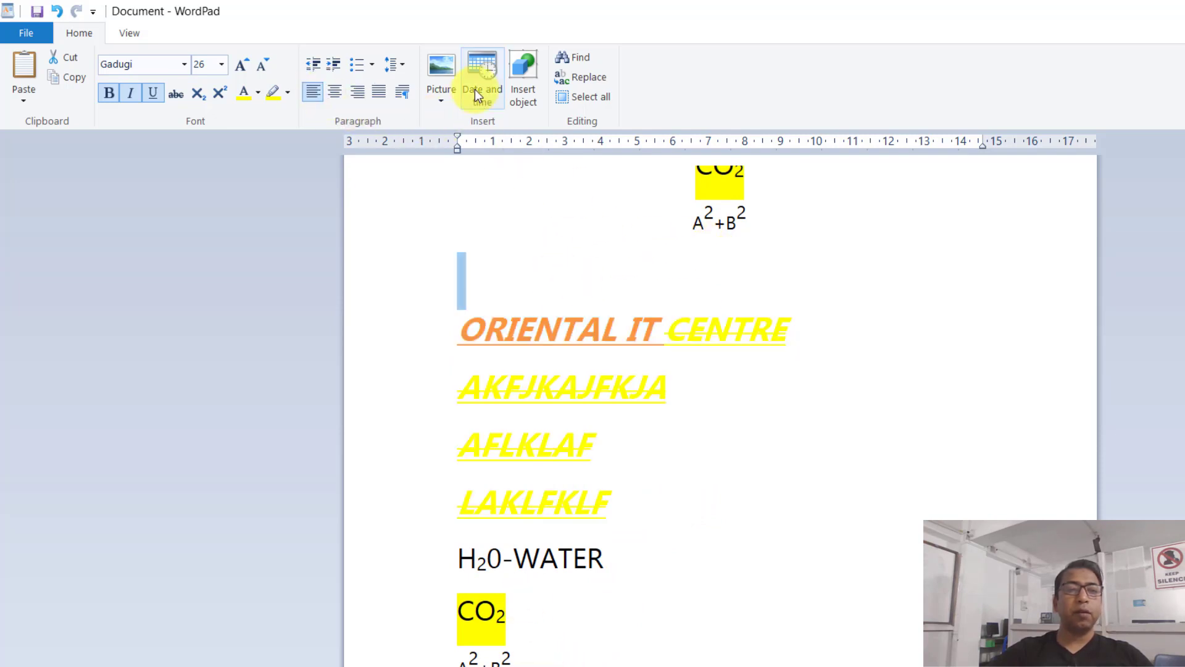
Insert the picture "of Cholkolate" from the Downloads folder on the empty line above the heading
left_click(442, 65)
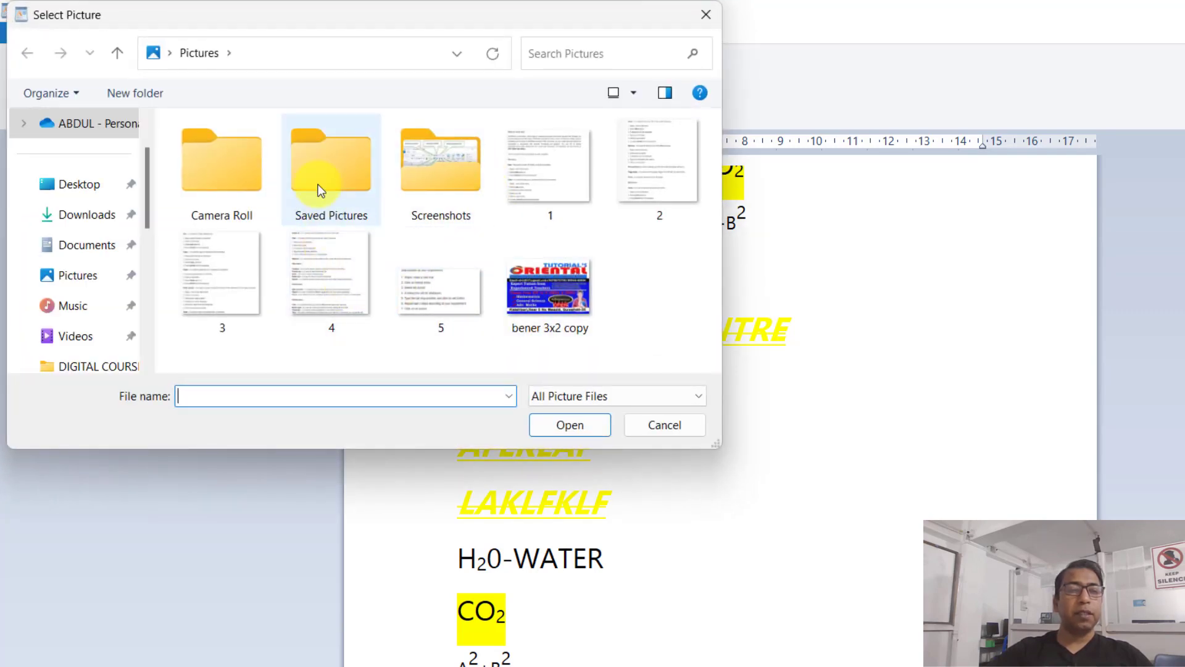
left_click(87, 214)
left_click(589, 294)
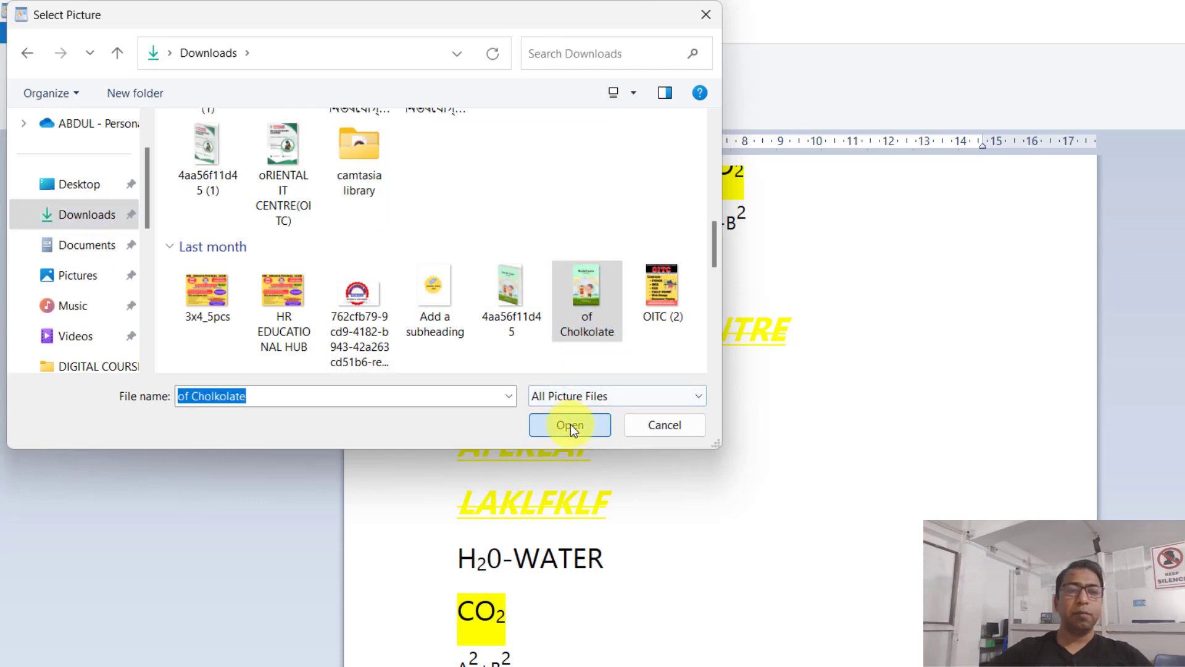
left_click(570, 424)
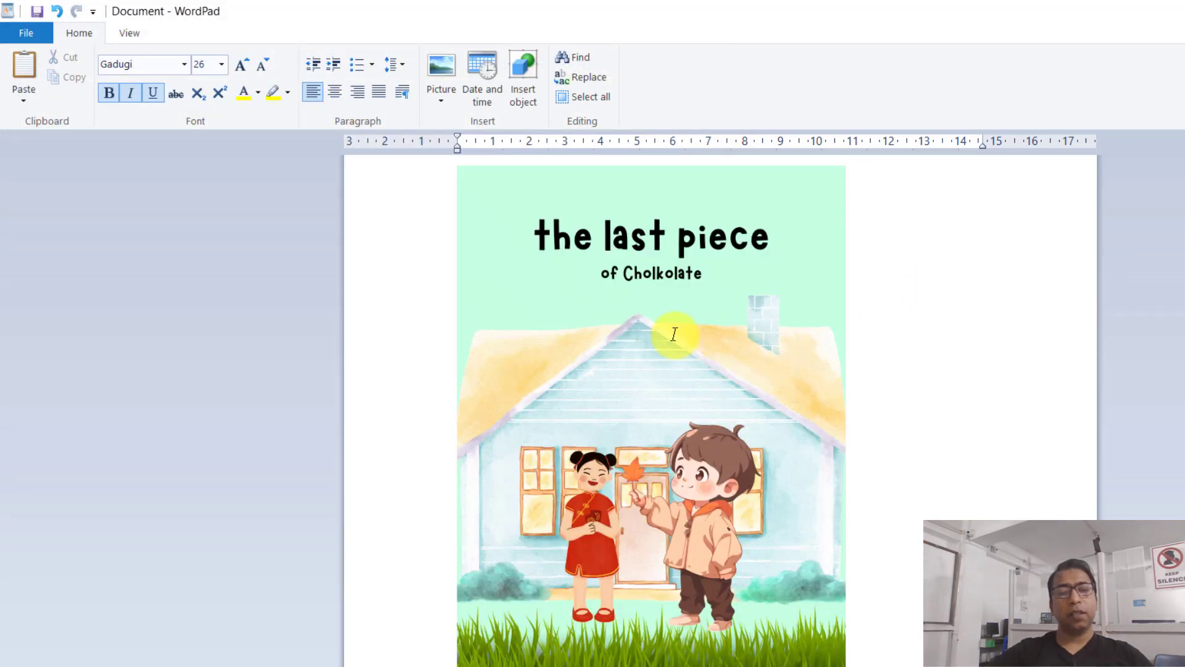
Select the inserted picture and reduce its height from the bottom edge, keeping its width
scroll(674, 334, "up", 3)
scroll(674, 334, "down", 10)
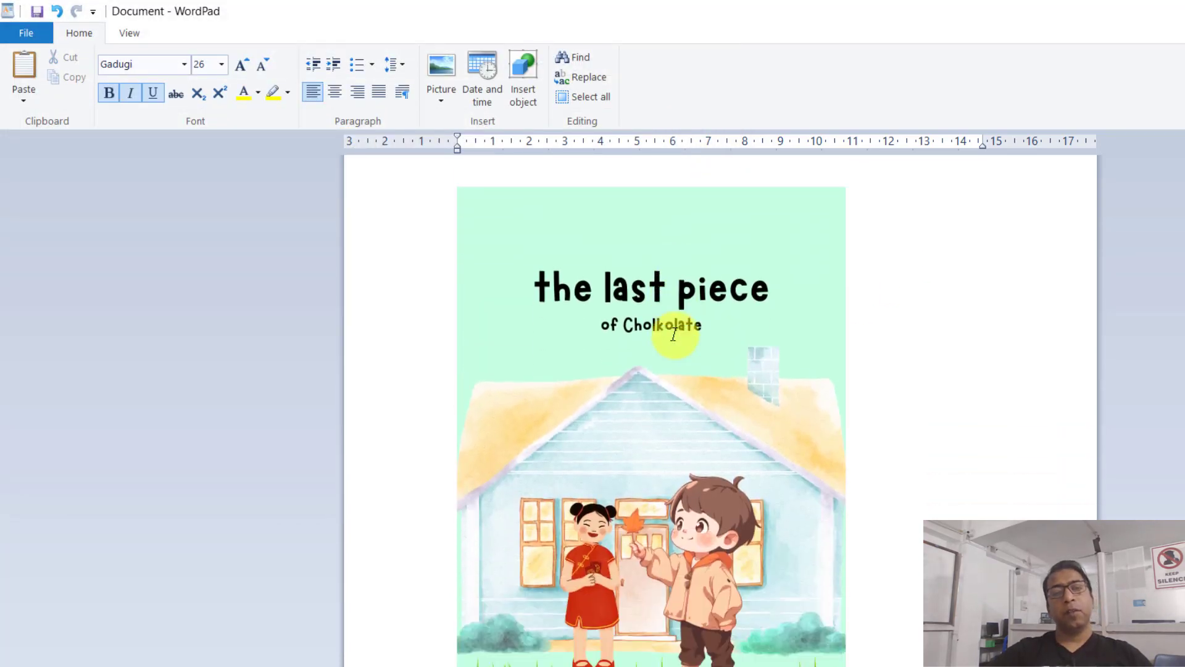
scroll(674, 334, "down", 5)
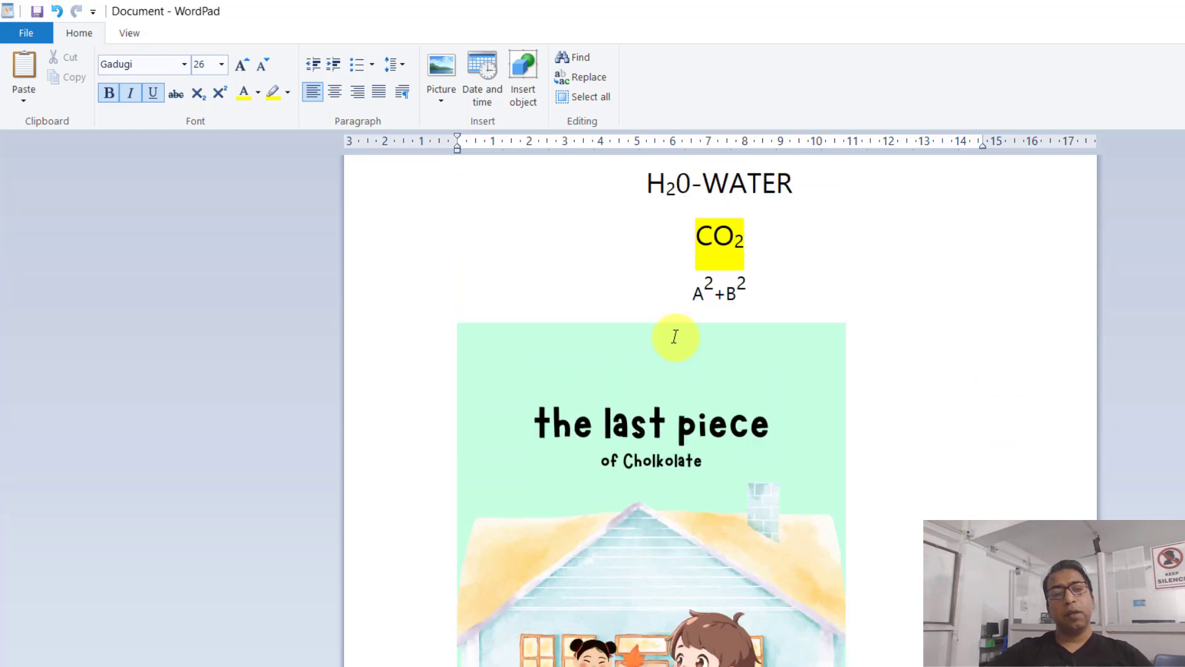
scroll(733, 360, "up", 9)
scroll(735, 369, "up", 2)
left_click(739, 375)
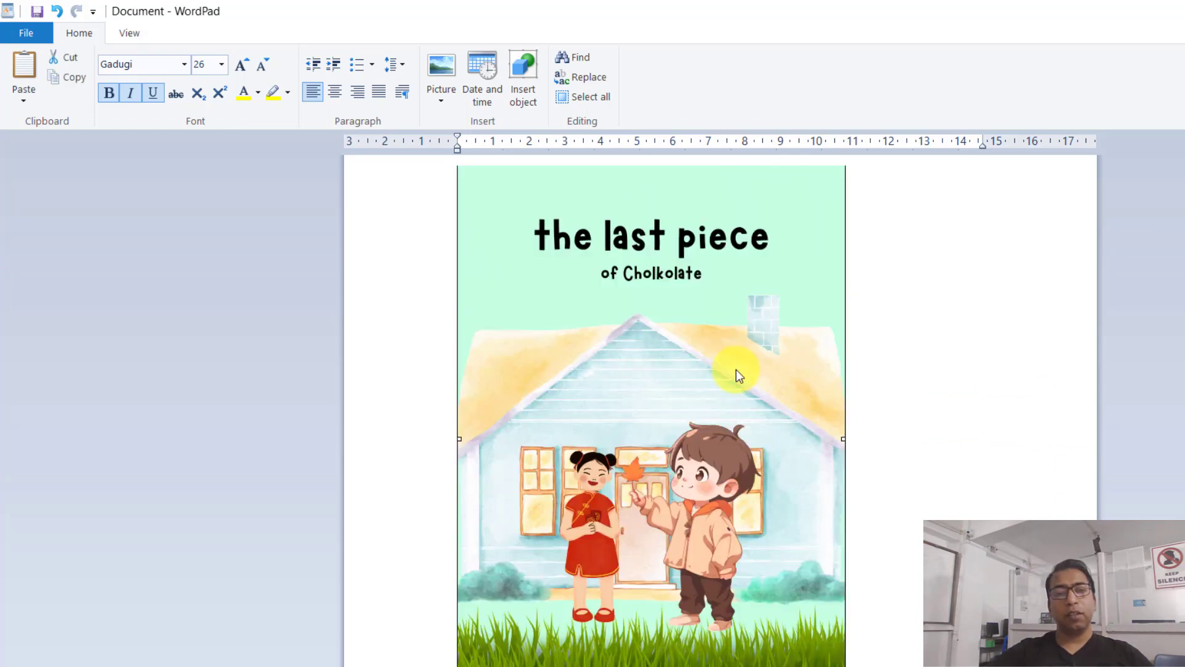
scroll(809, 561, "down", 1)
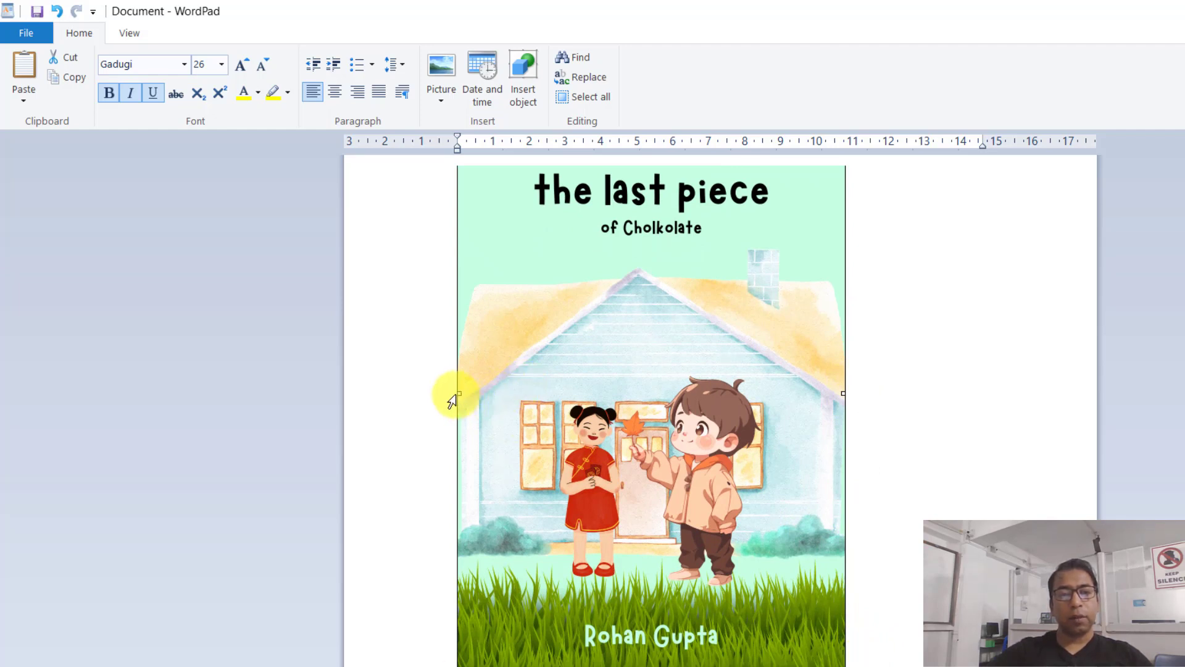
scroll(804, 402, "up", 5)
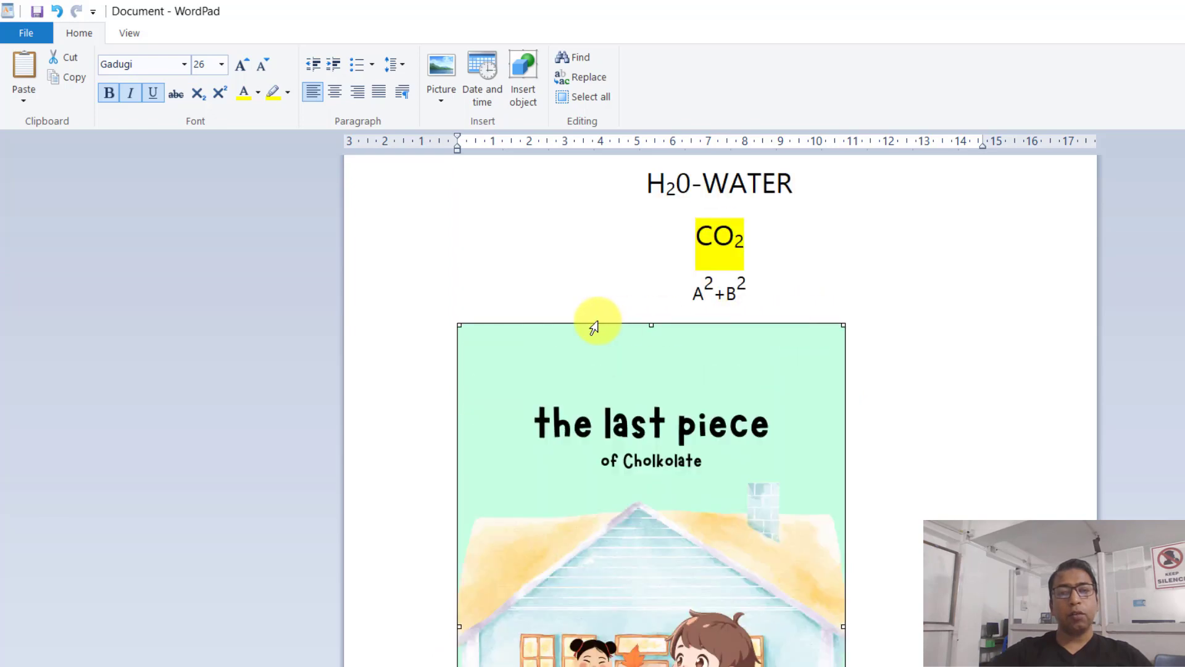
scroll(902, 587, "down", 10)
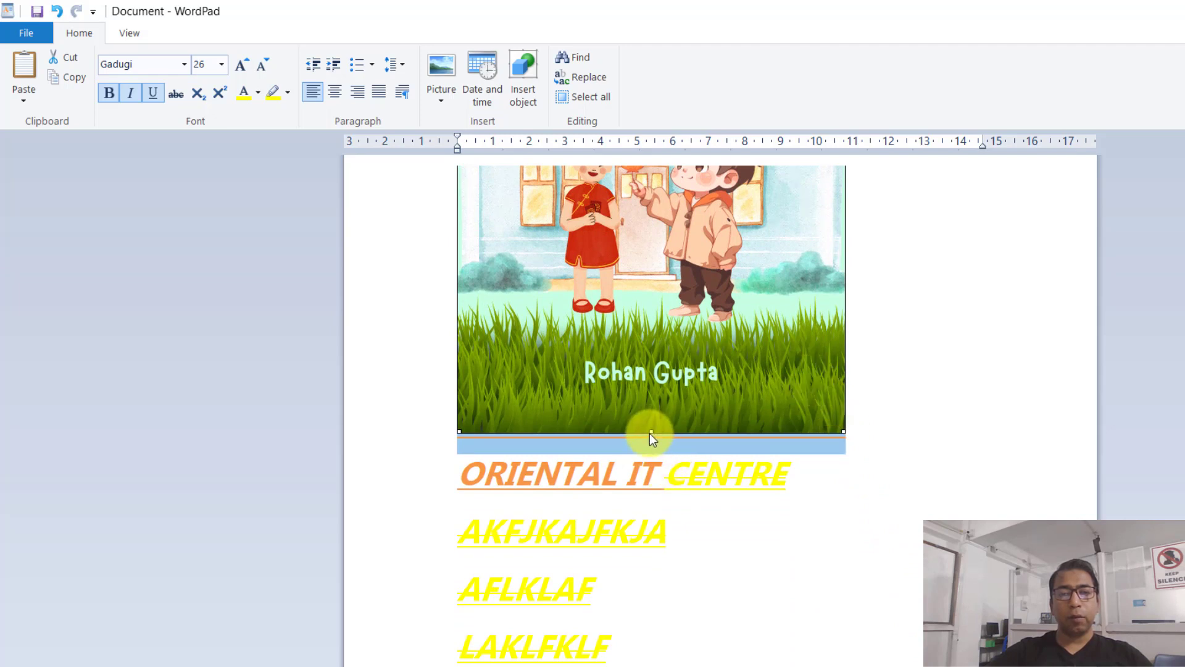
scroll(648, 328, "up", 8)
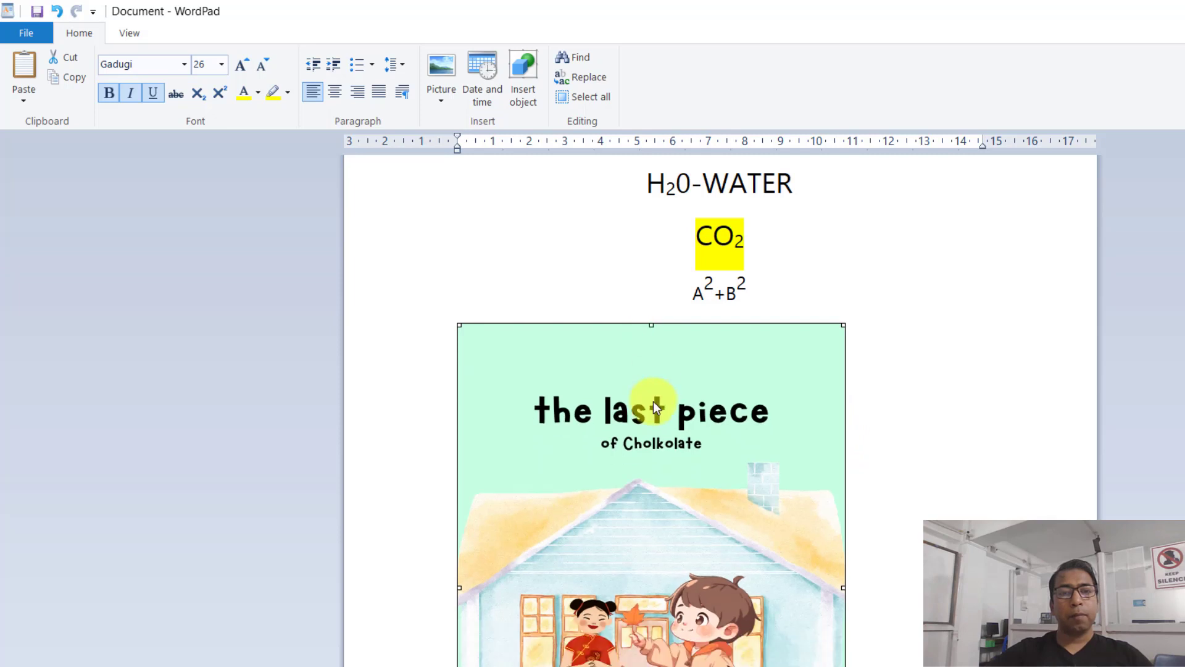
left_click_drag(654, 401, 688, 435)
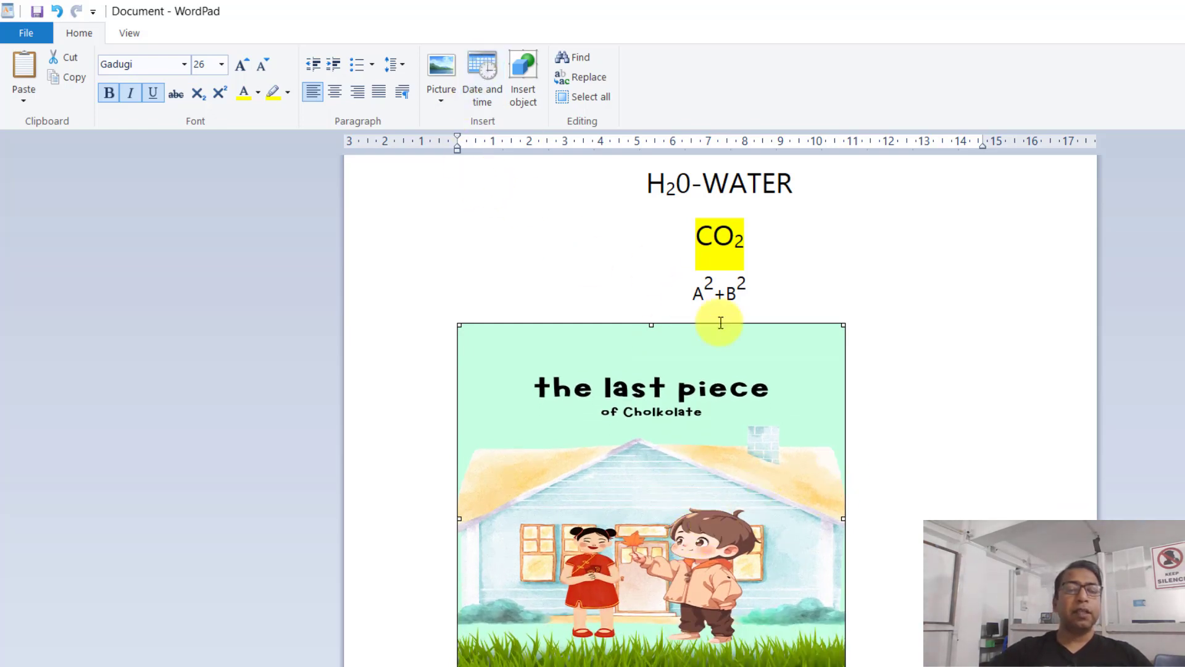
Add two new lines after the picture and insert the date in the format "Saturday, 16 March, 2024"
scroll(734, 318, "down", 5)
left_click(874, 286)
scroll(874, 285, "up", 3)
scroll(874, 285, "down", 3)
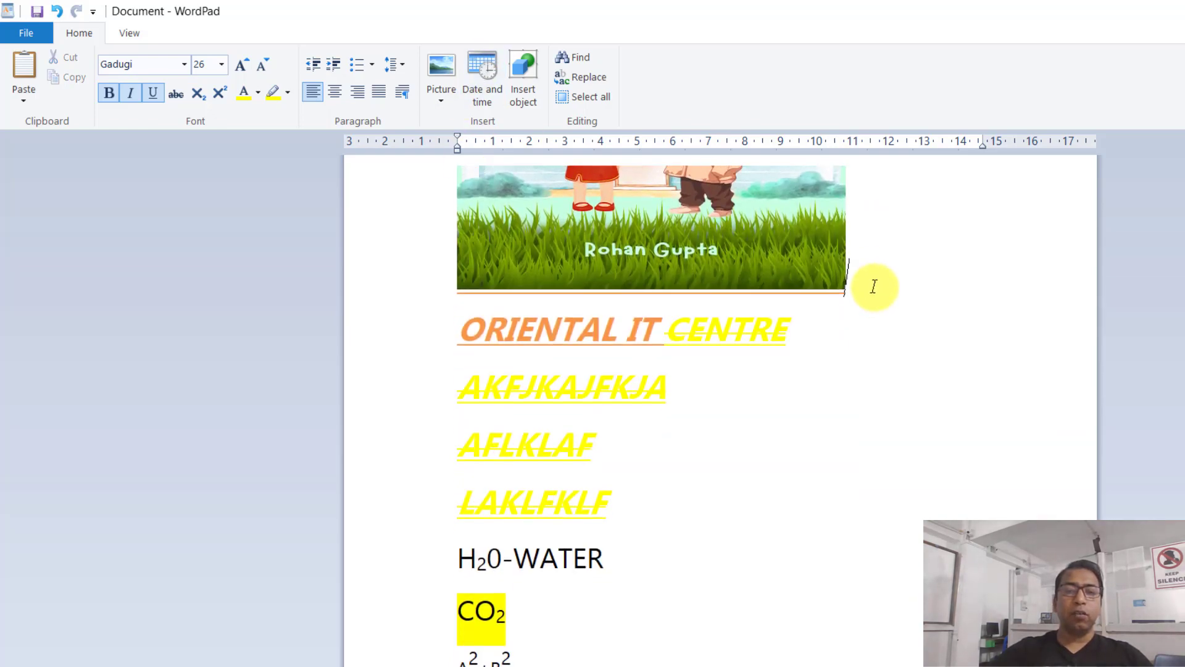
key("Return")
scroll(874, 285, "down", 2)
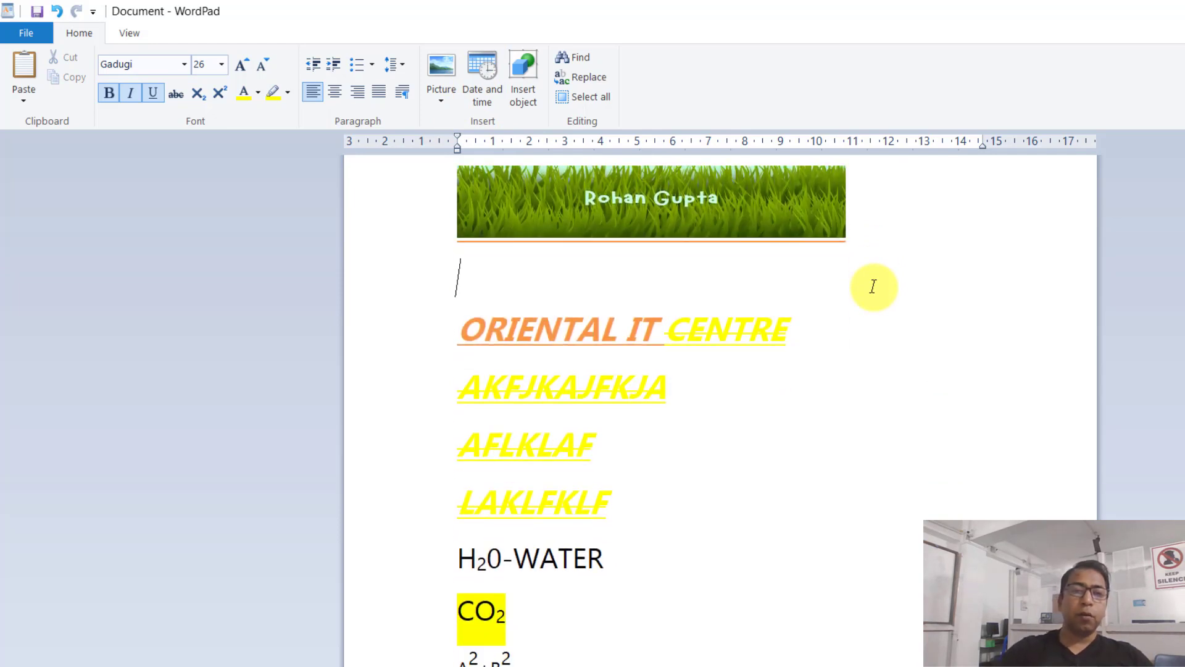
key("Return")
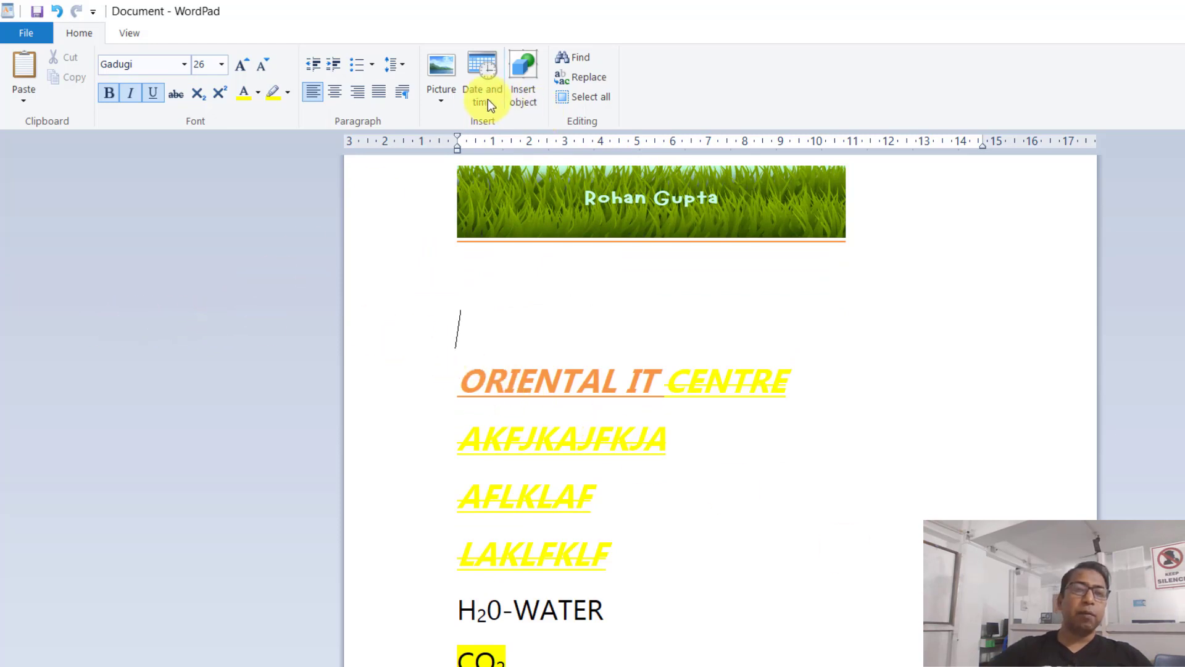
left_click(484, 73)
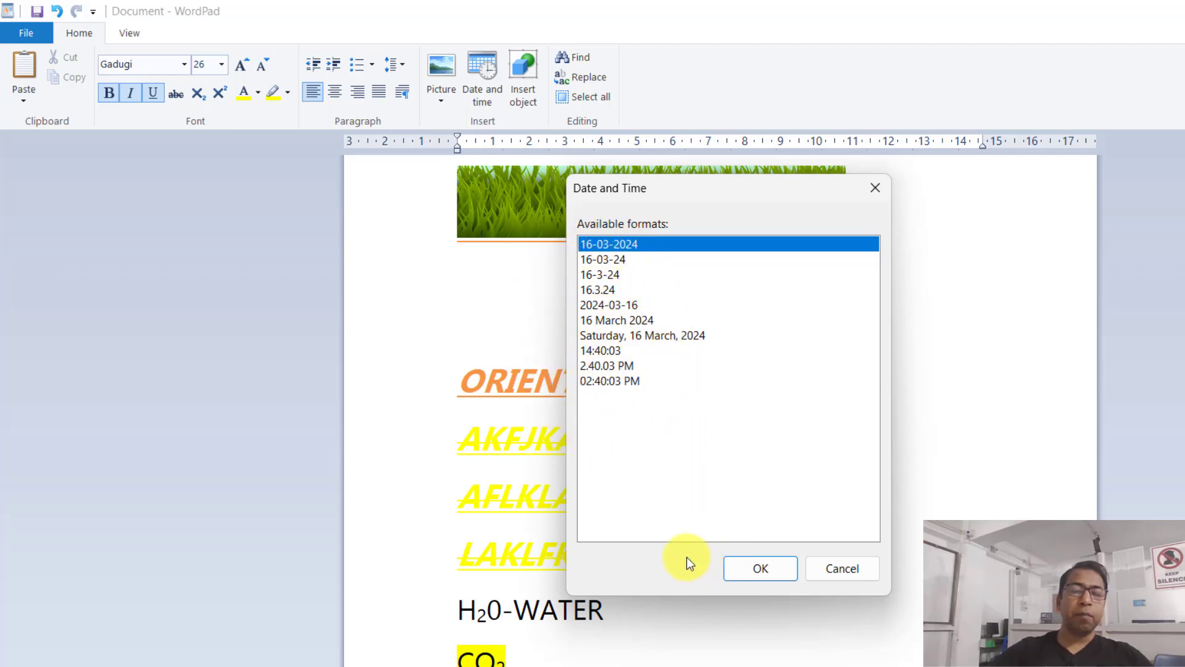
left_click(657, 337)
left_click(762, 567)
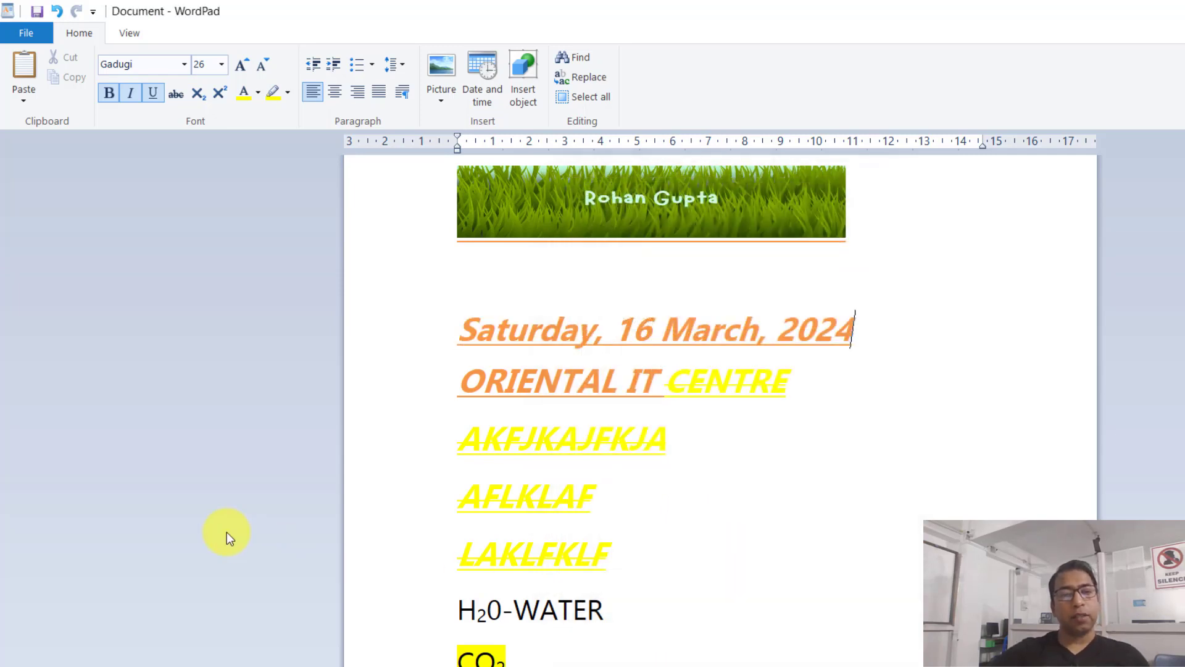
Insert a new Microsoft Graph Chart object after the M of March in the date line, then close the chart editor
left_click(436, 339)
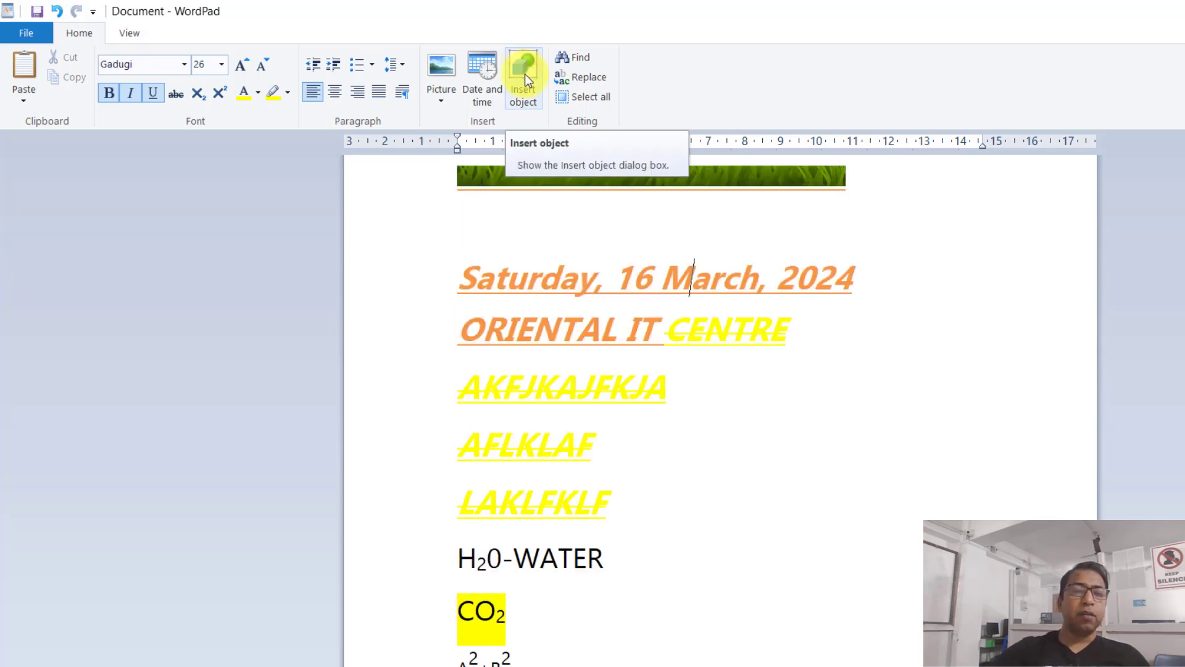
left_click(524, 74)
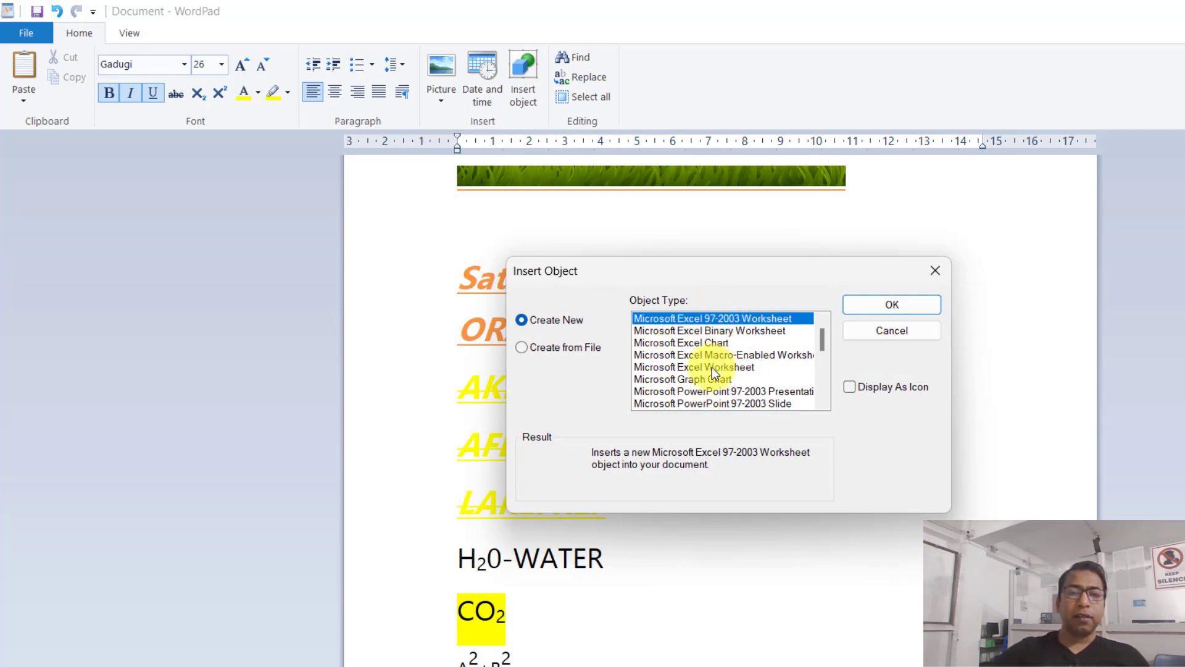
scroll(724, 370, "down", 3)
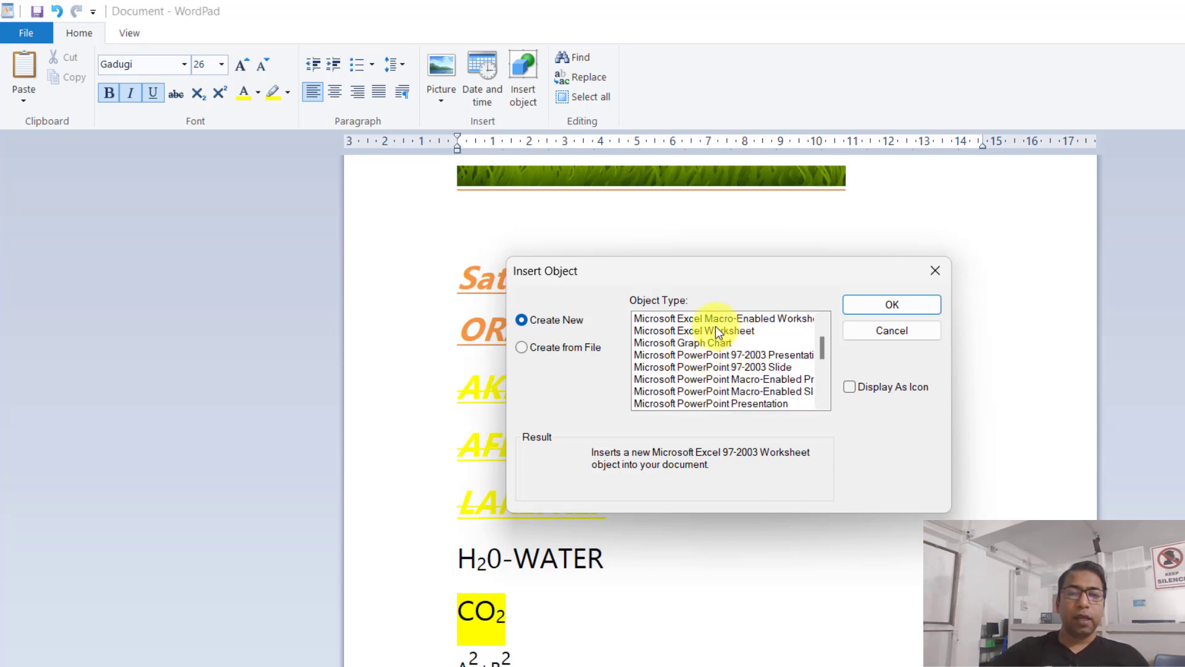
scroll(729, 364, "up", 3)
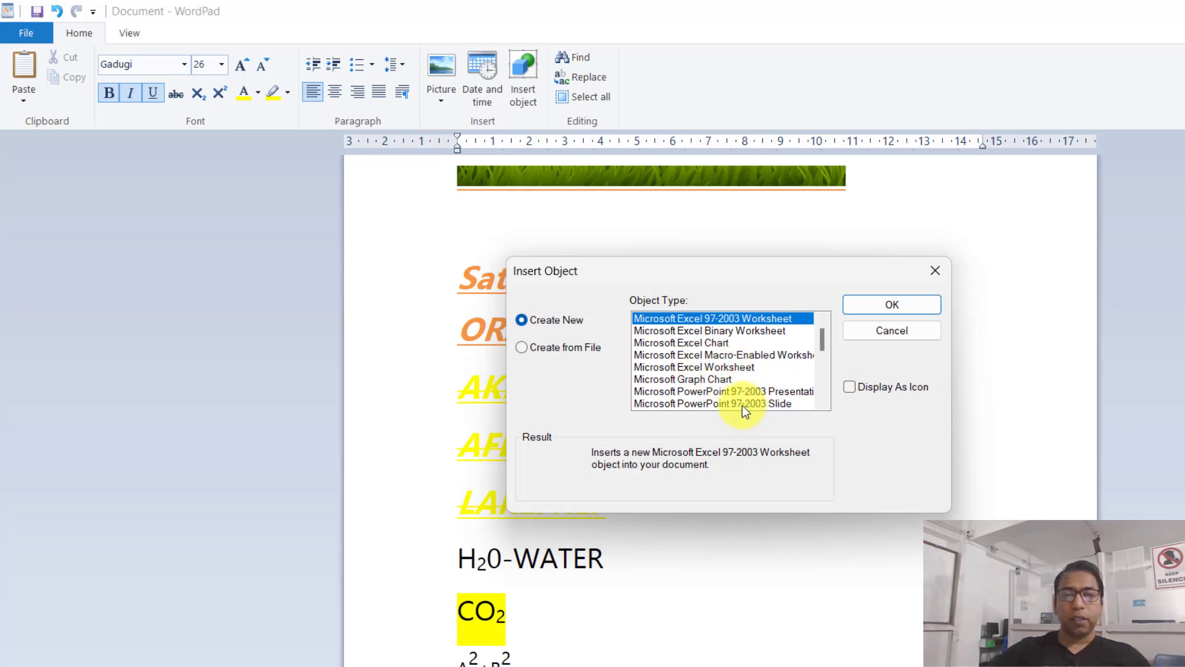
left_click(714, 379)
left_click(896, 305)
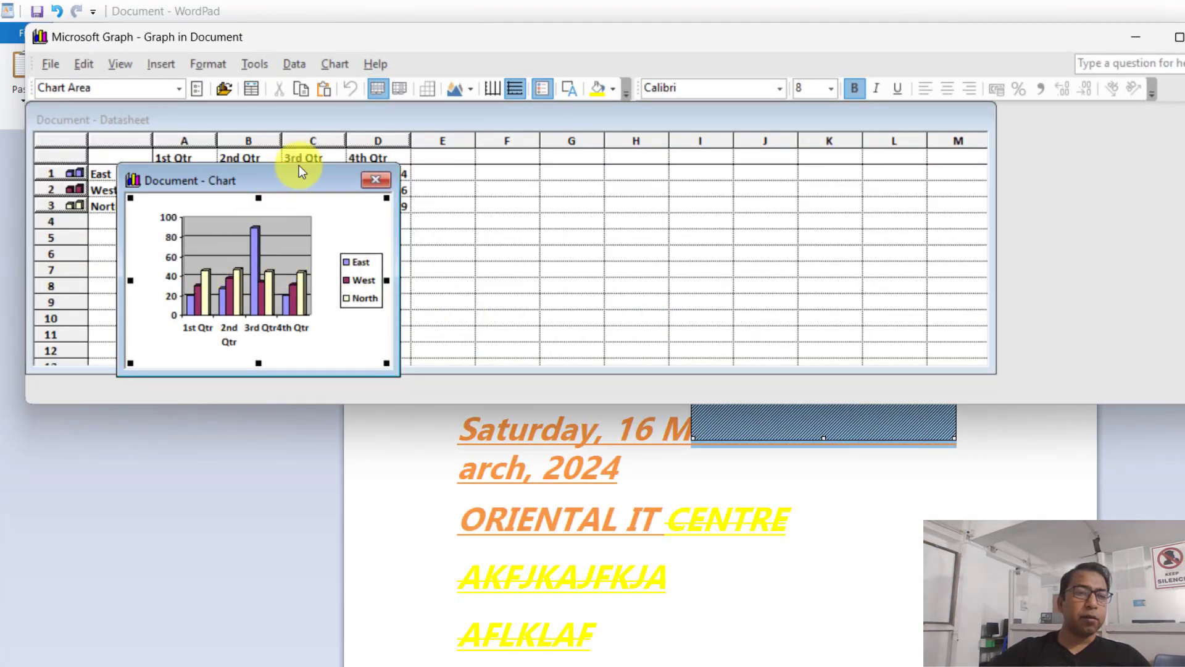
left_click_drag(298, 169, 312, 236)
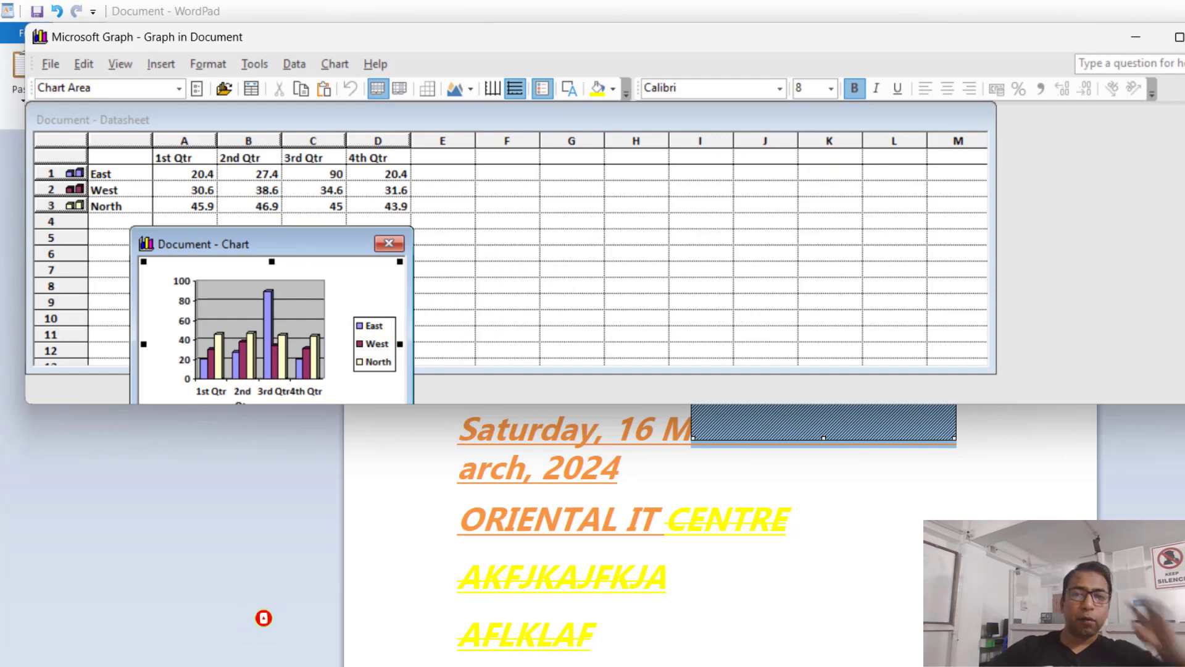
left_click(1184, 38)
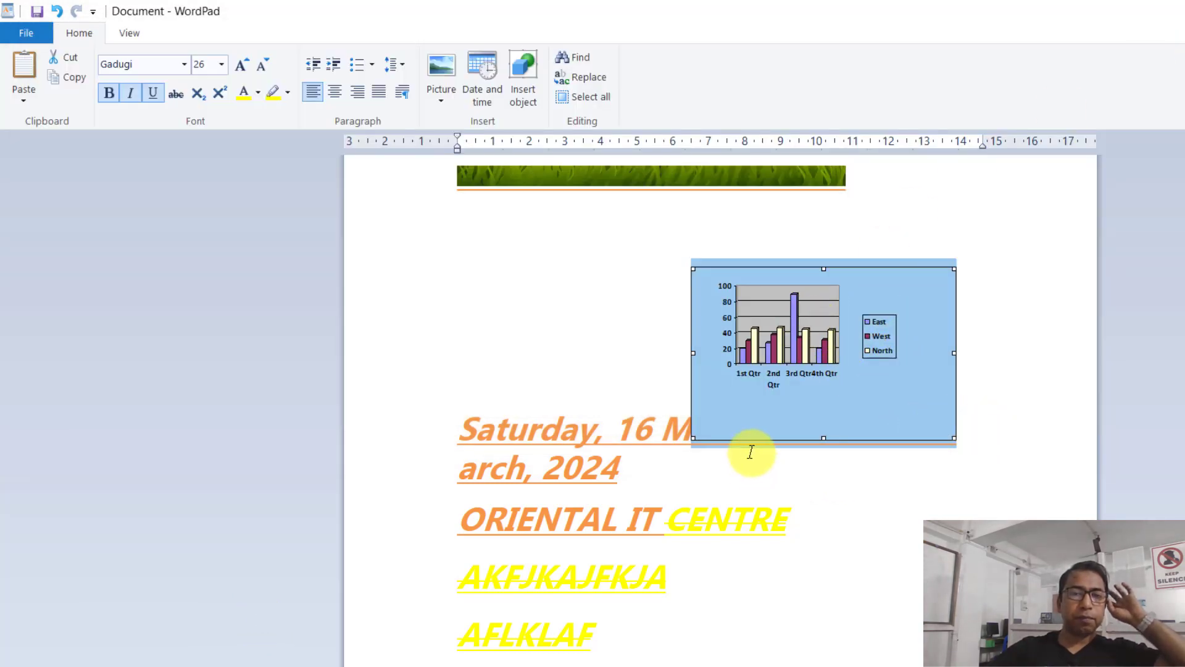
Move the chart out of the date line onto the empty line above it, directly below the picture, and deselect it
left_click_drag(779, 270, 538, 245)
left_click(1006, 375)
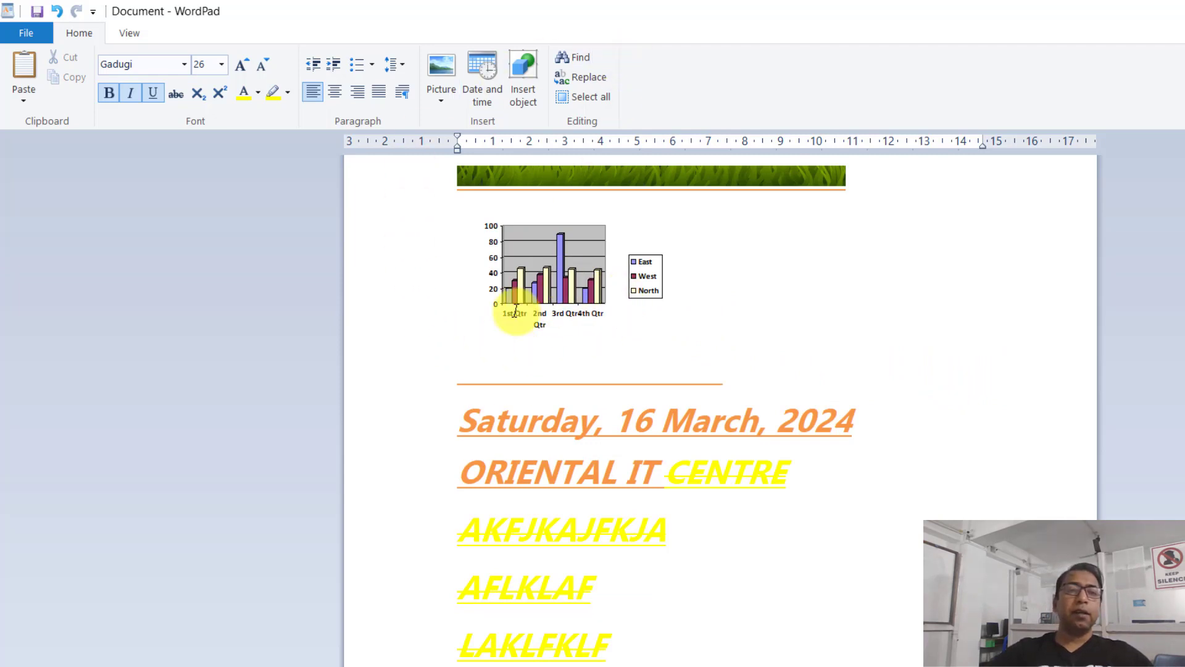
scroll(515, 311, "down", 2)
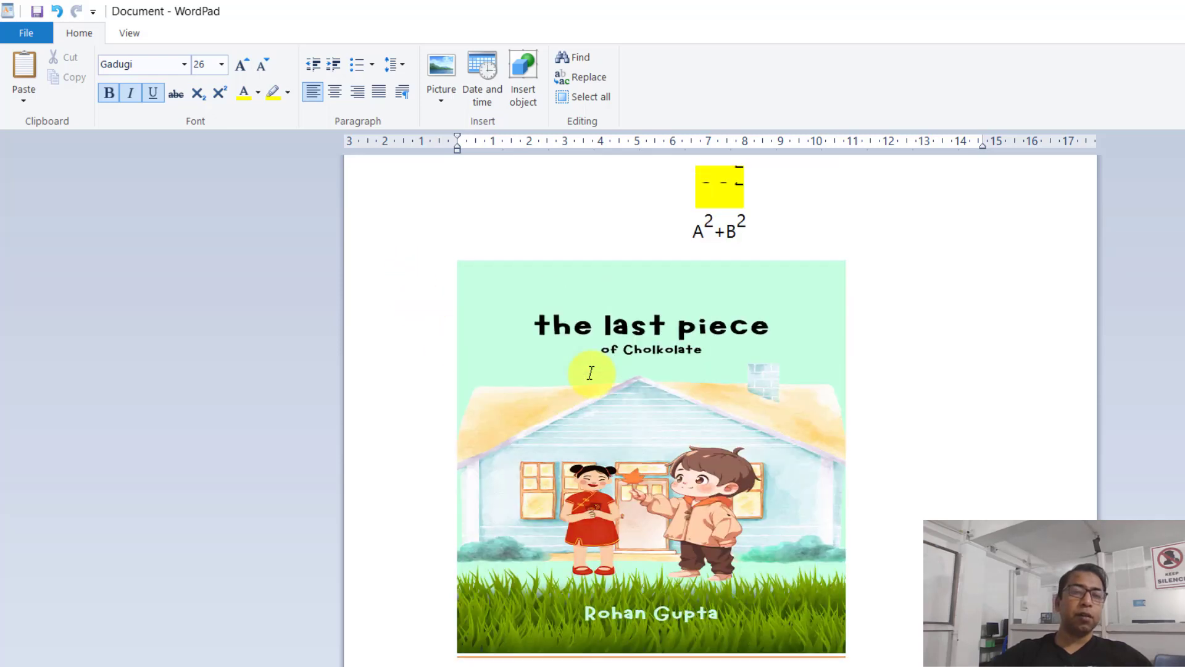
scroll(593, 534, "up", 1)
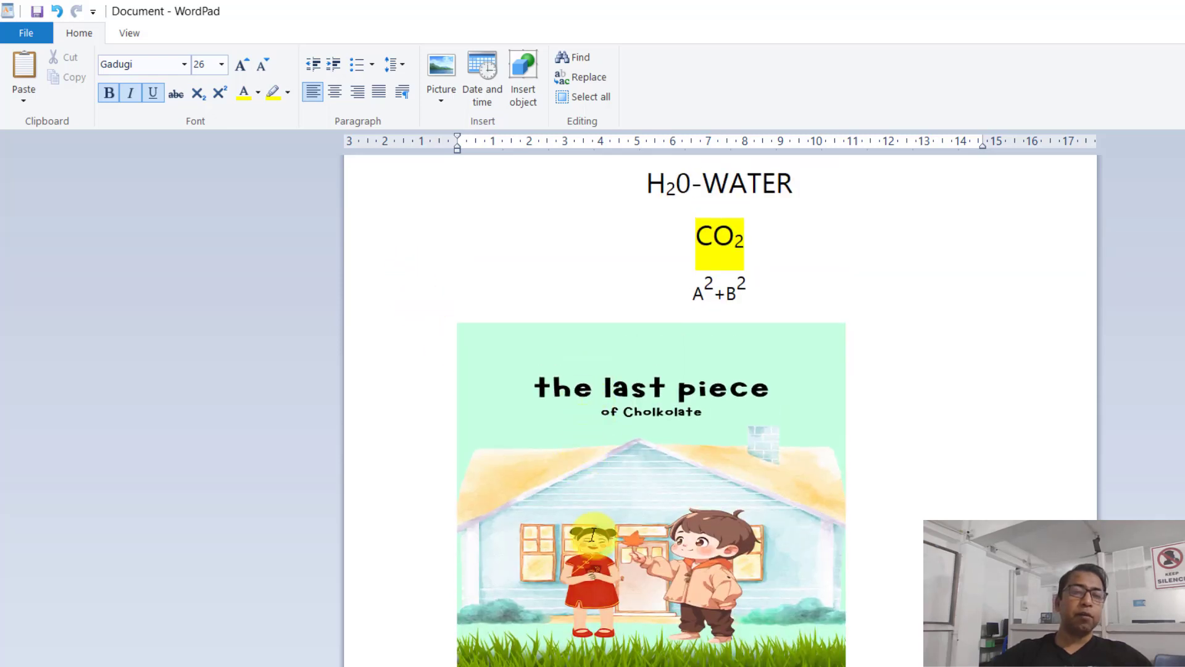
scroll(593, 534, "down", 10)
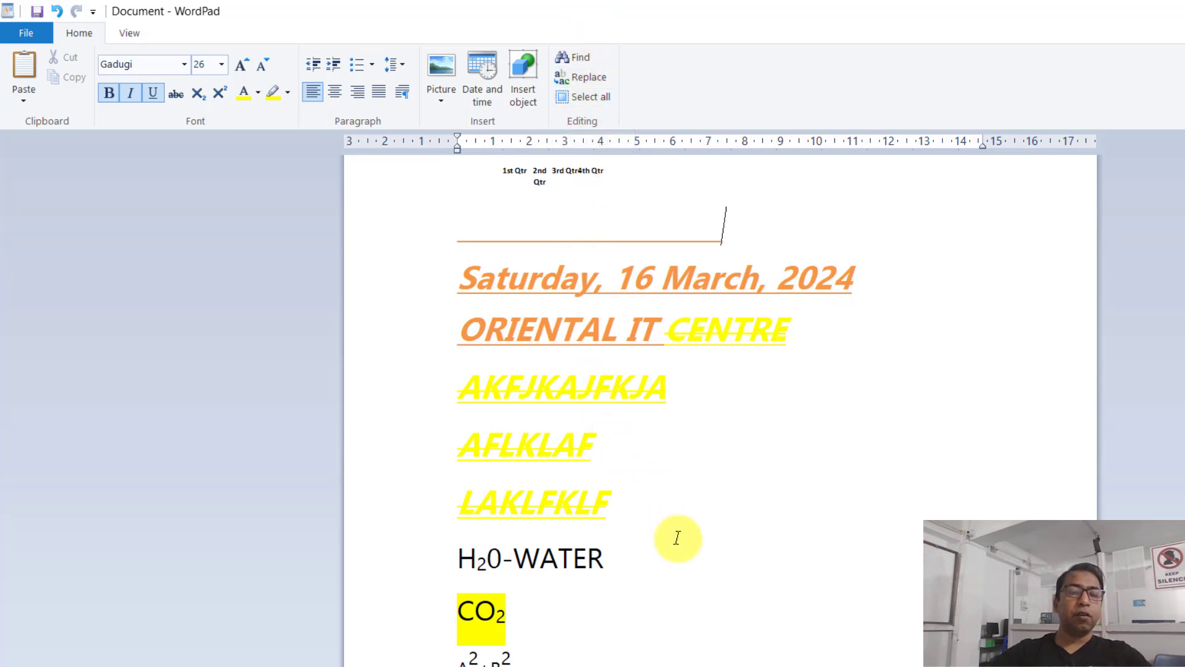
scroll(624, 499, "up", 3)
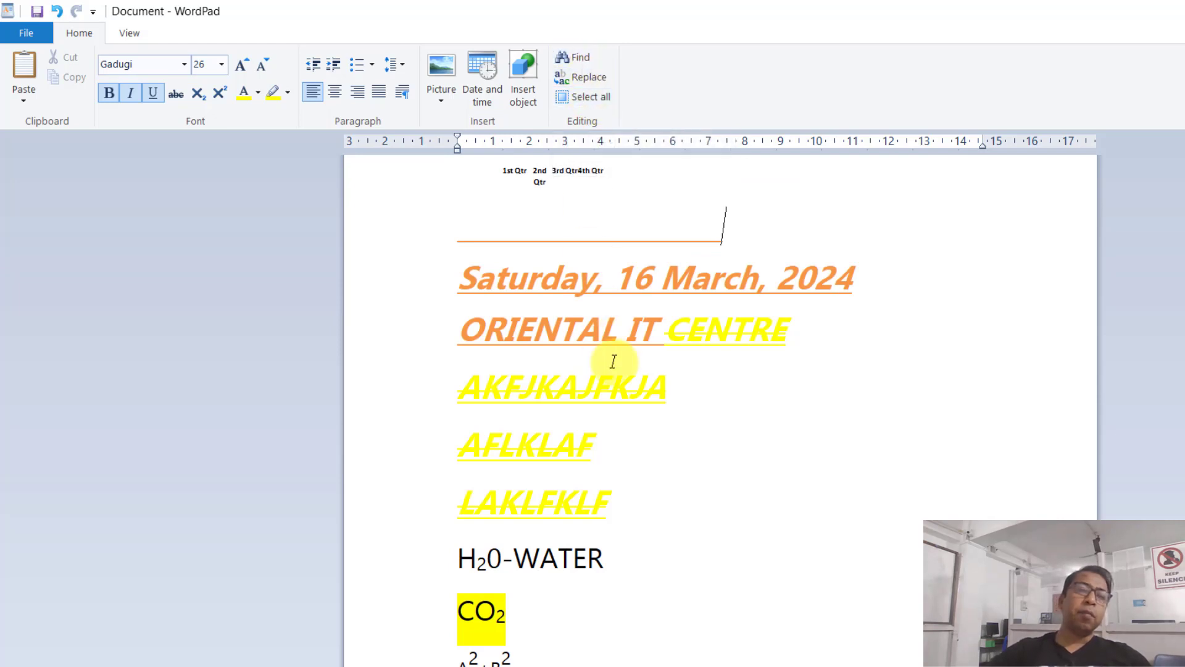
scroll(611, 358, "up", 2)
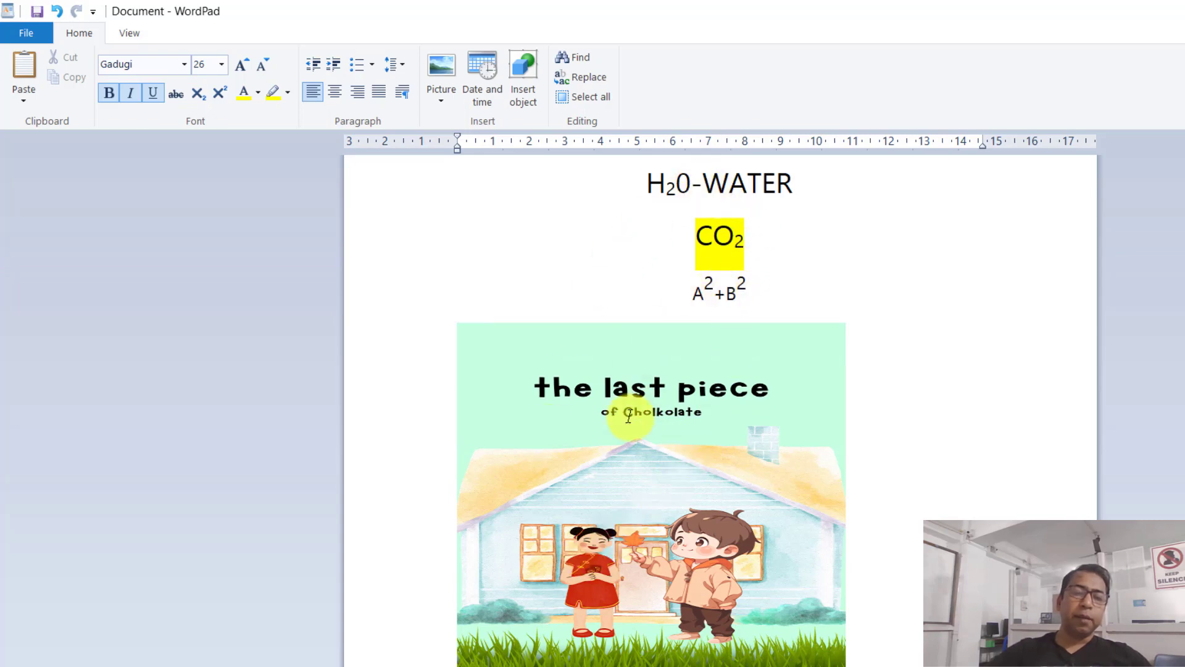
scroll(630, 414, "down", 10)
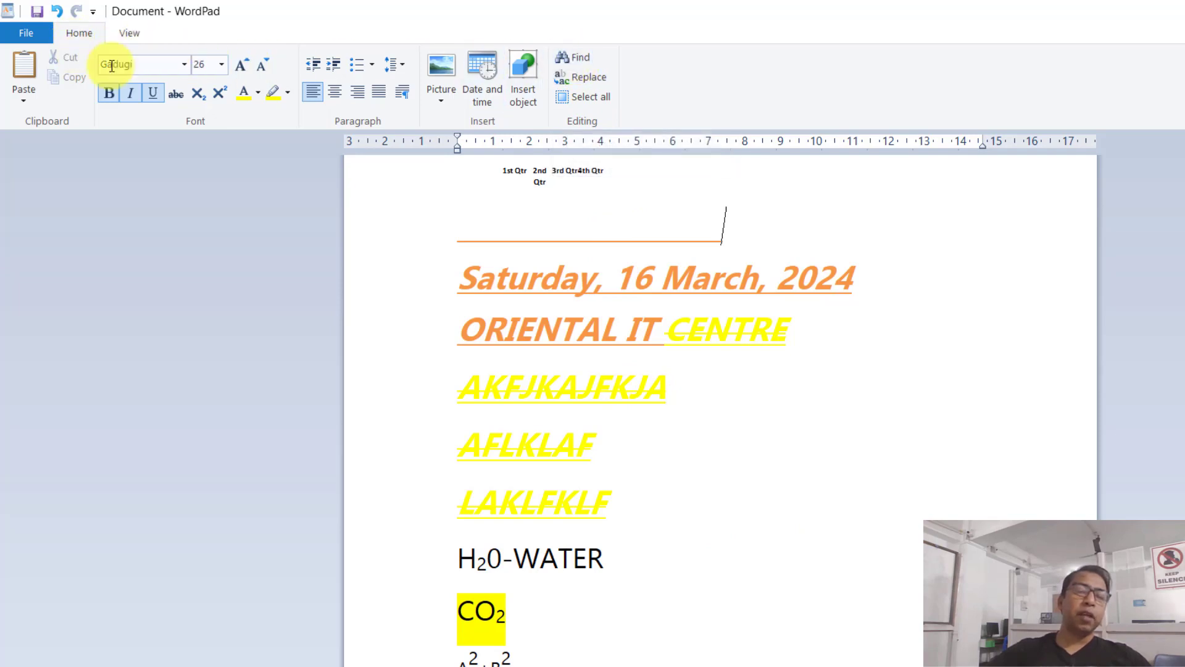
Search the document for two successive occurrences of the word WATER and close the Find dialog
left_click(591, 56)
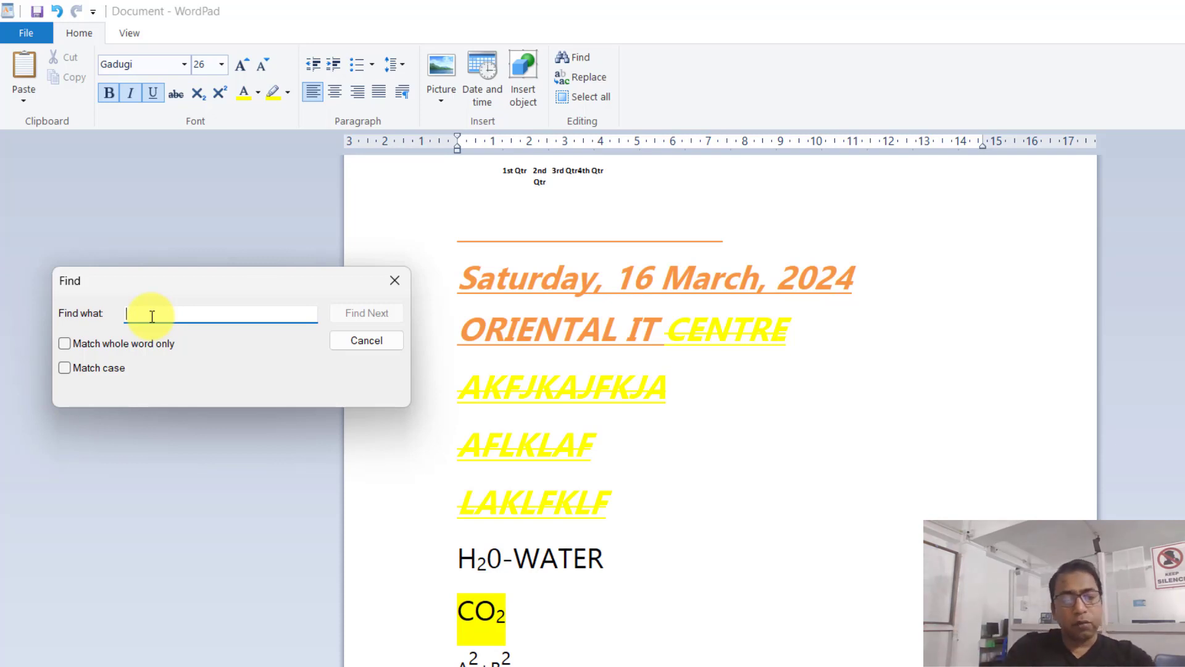
type("WATER")
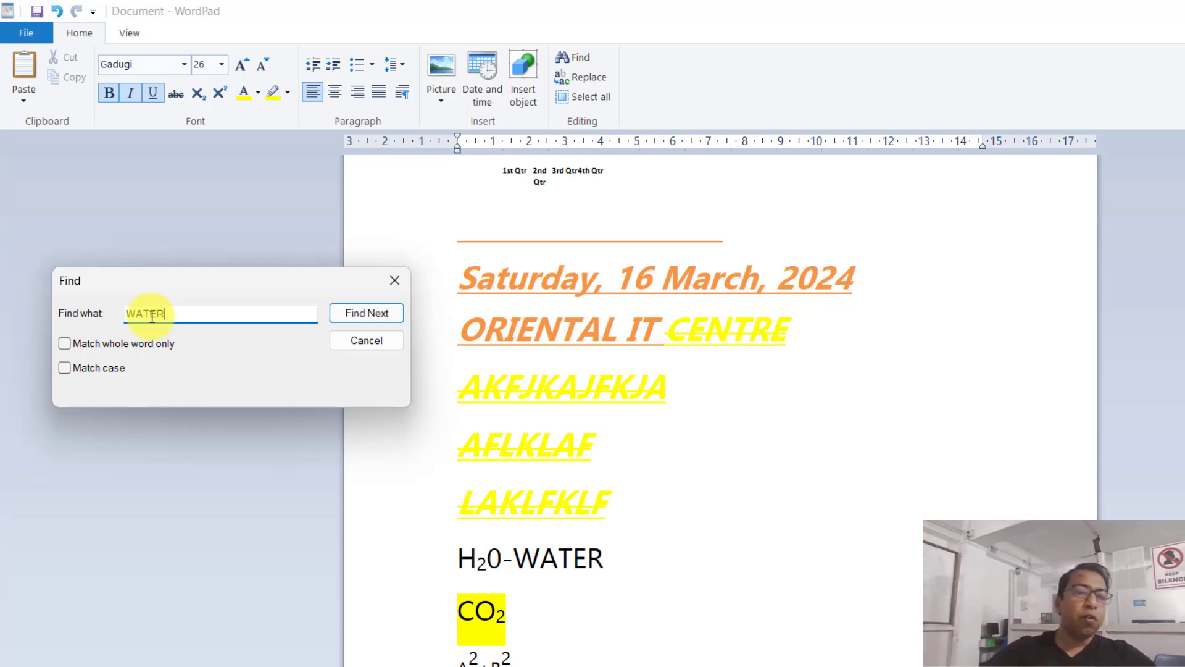
left_click(366, 314)
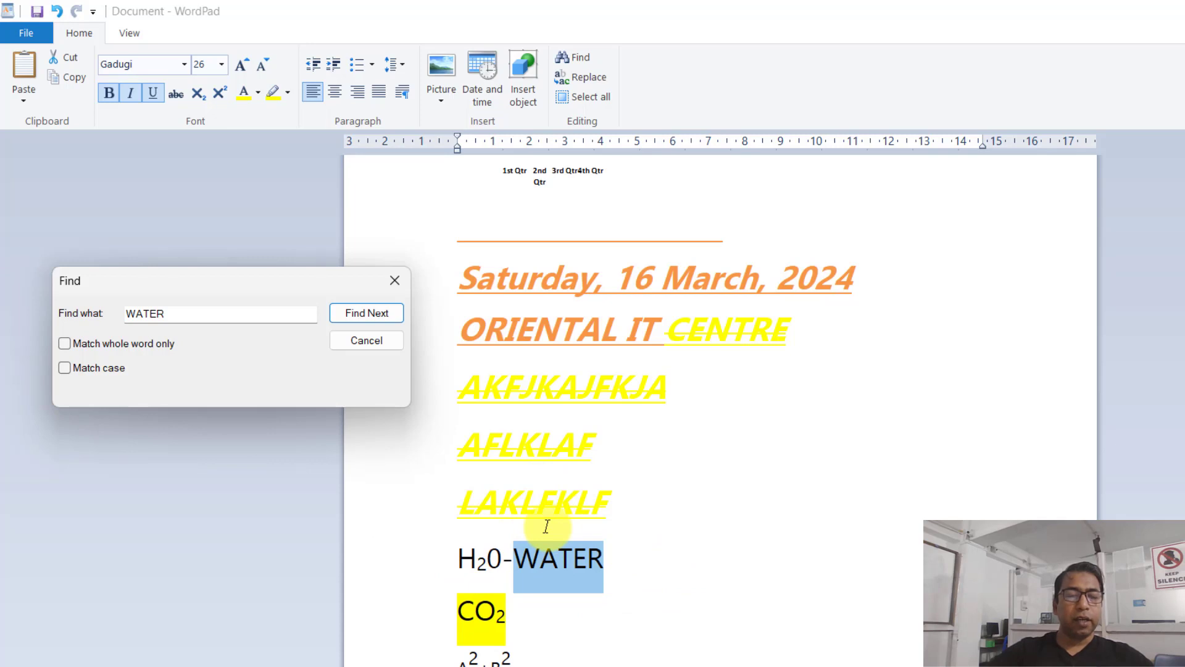
left_click(369, 313)
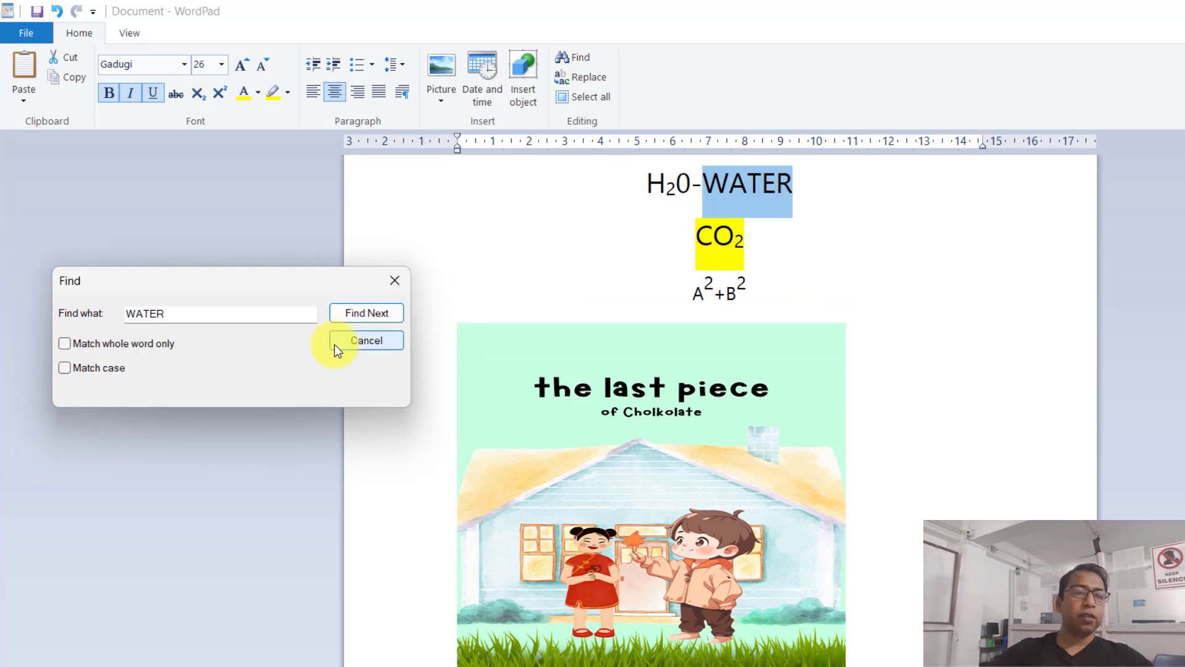
left_click(358, 339)
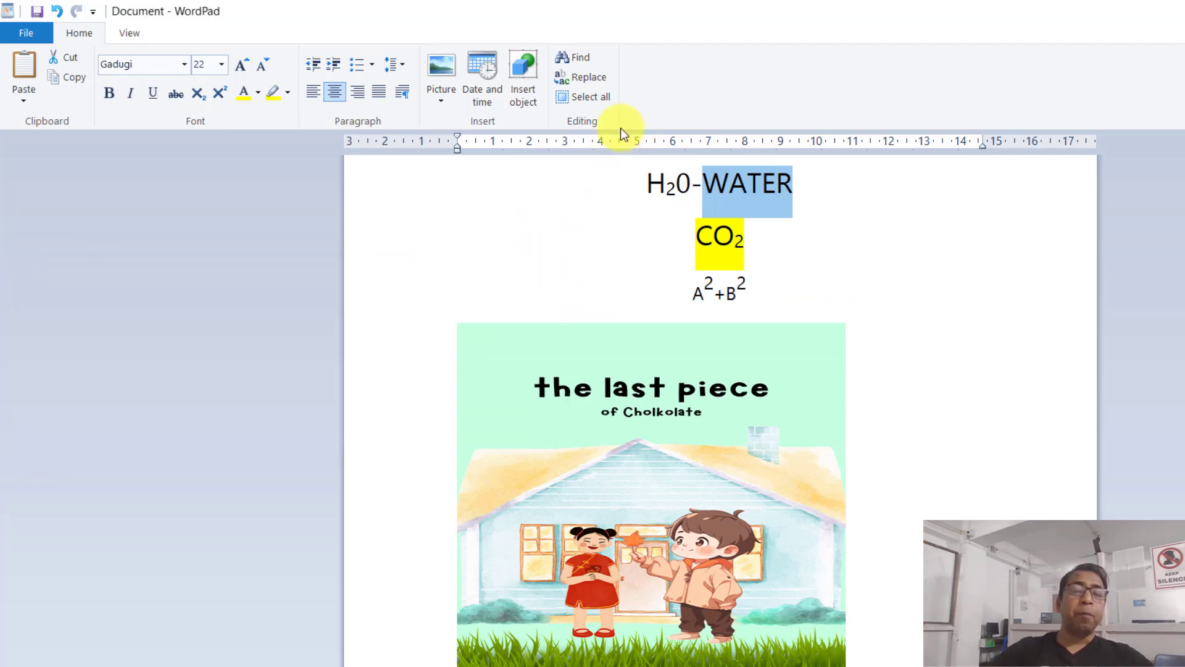
Replace every occurrence of WATER with FIRE throughout the document and close the Replace dialog
left_click(587, 79)
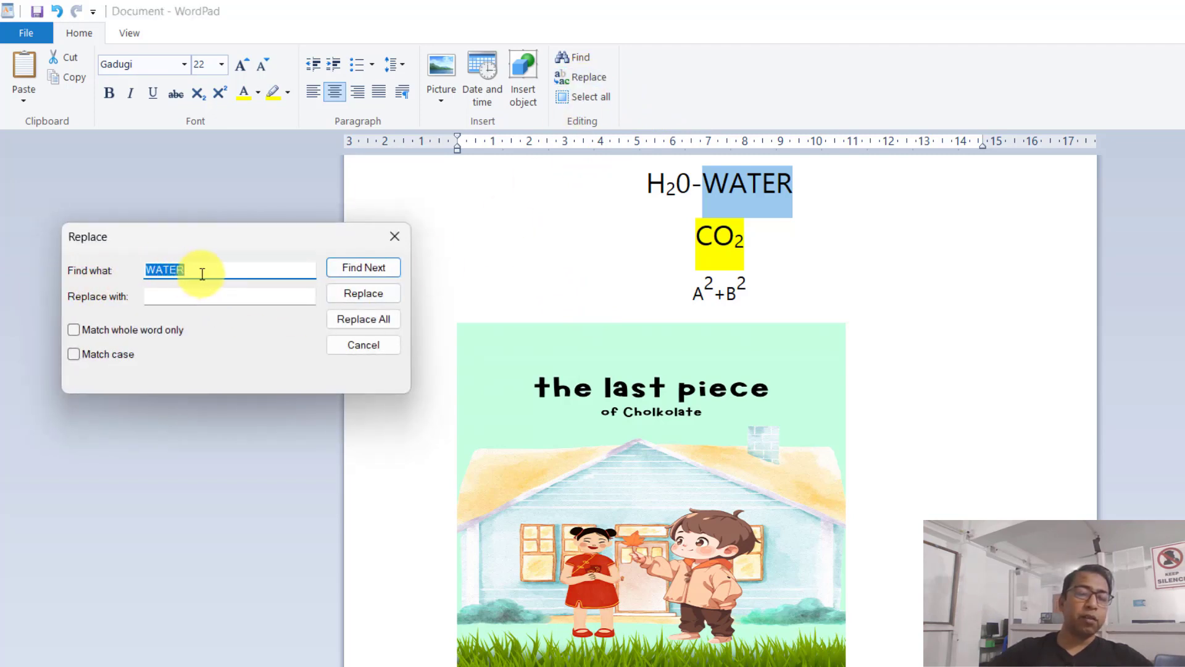
left_click(168, 291)
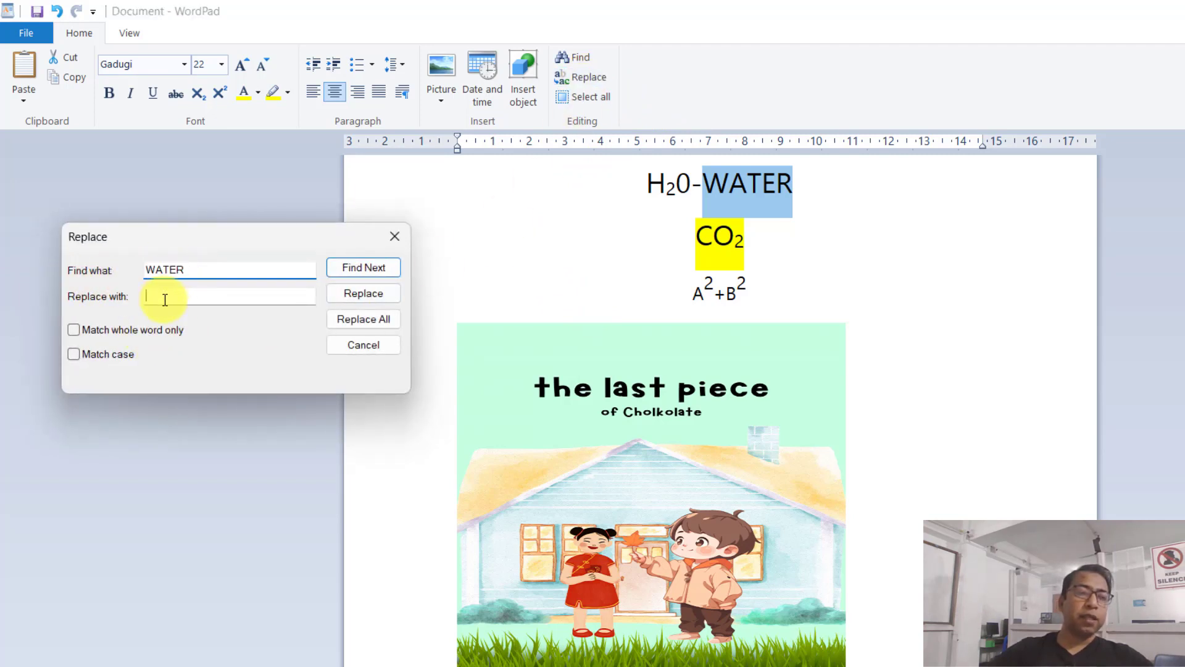
type("FIRE")
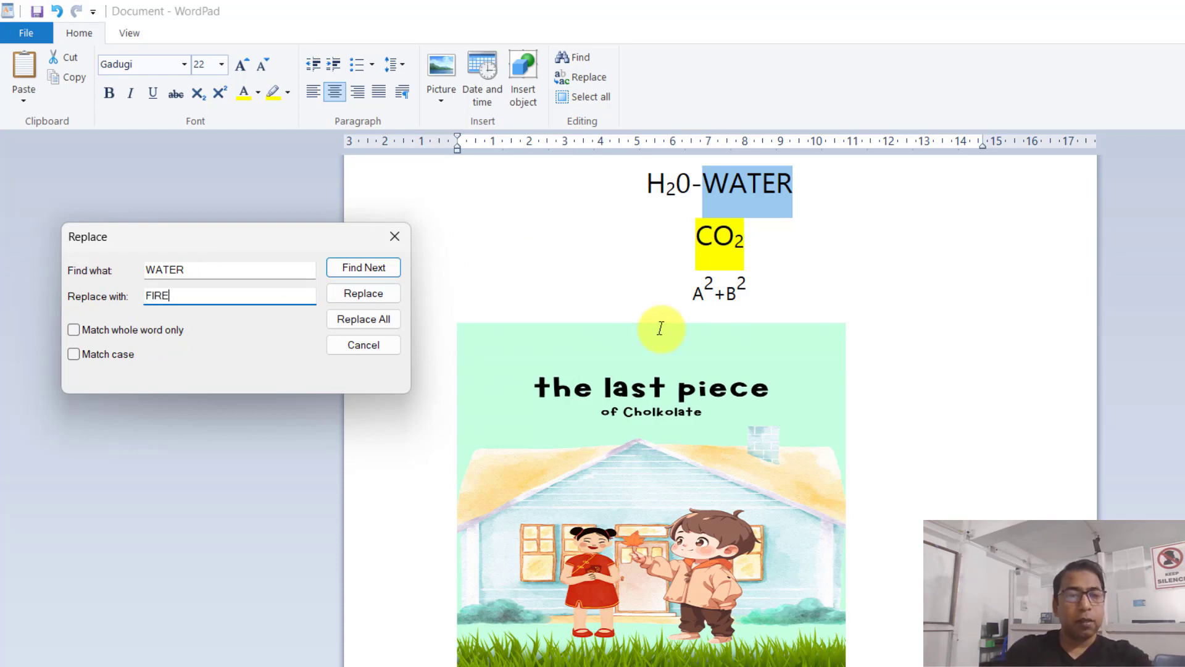
left_click(344, 266)
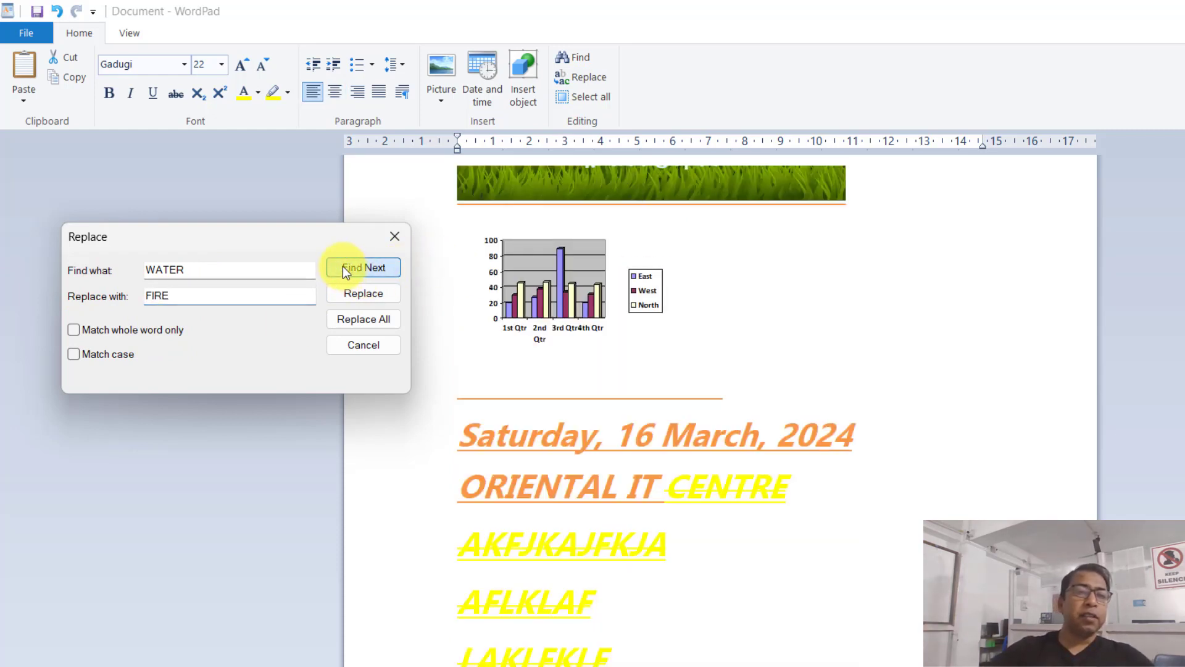
left_click(354, 295)
left_click(320, 365)
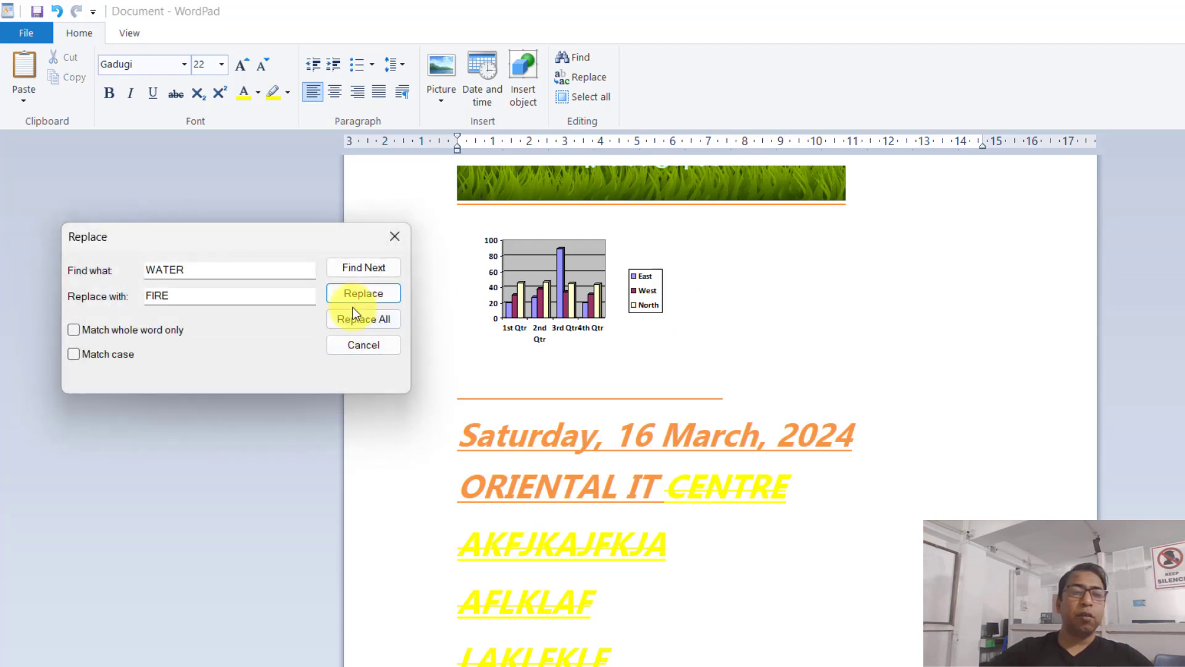
left_click(347, 322)
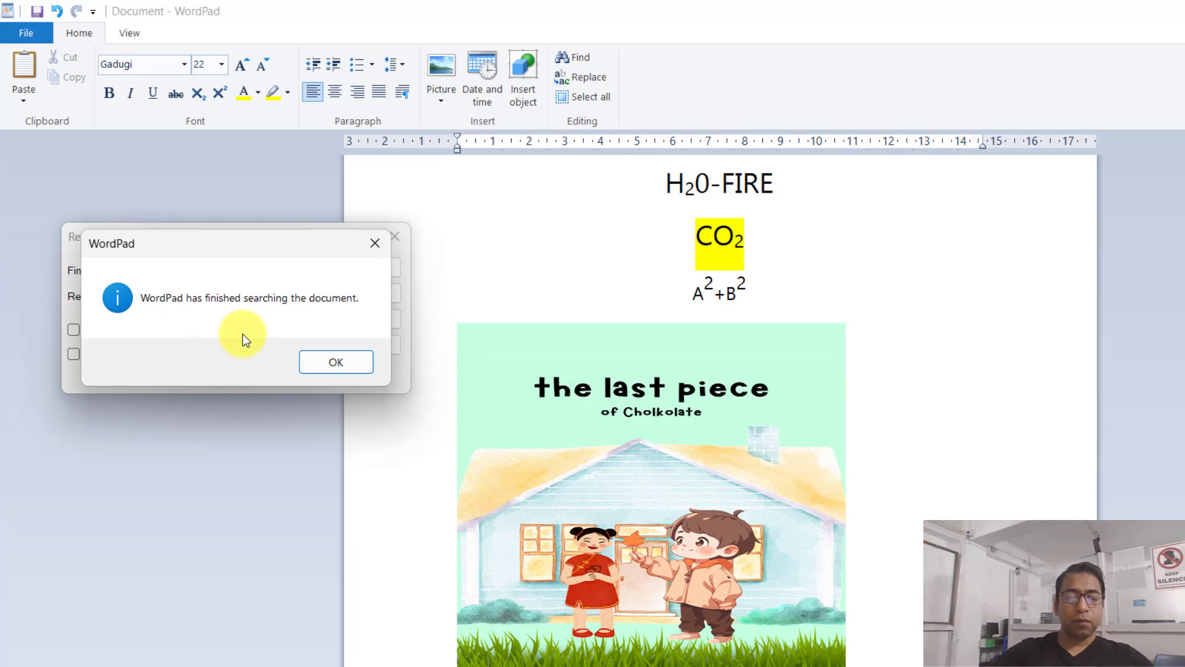
key("Return")
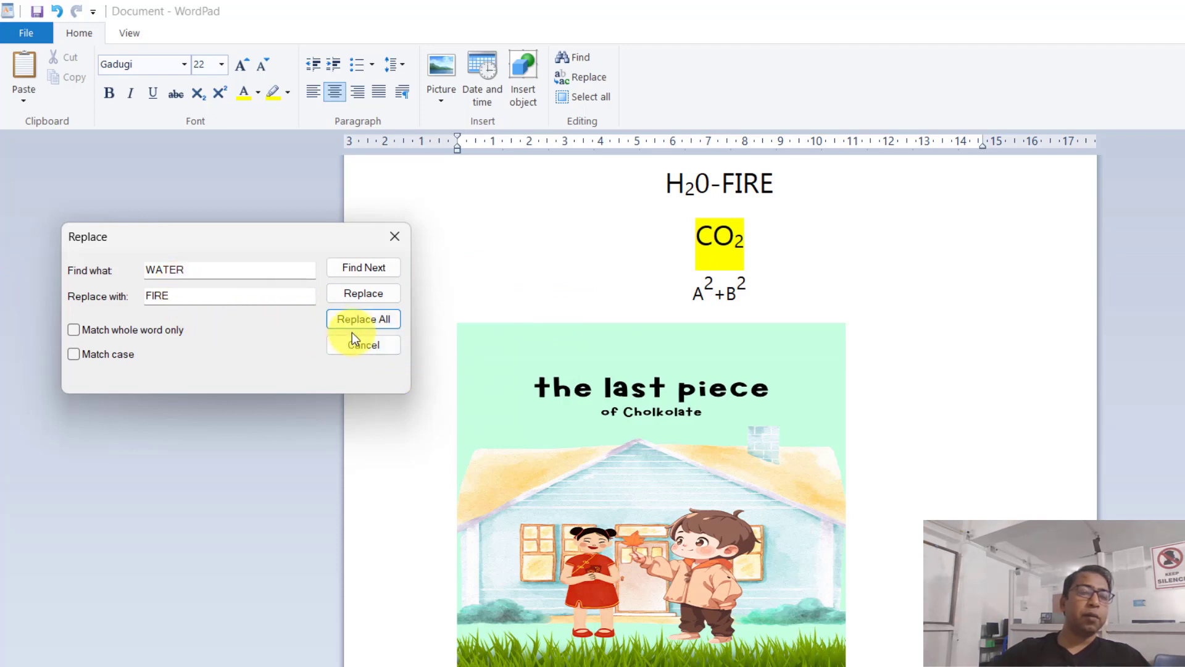
left_click(395, 237)
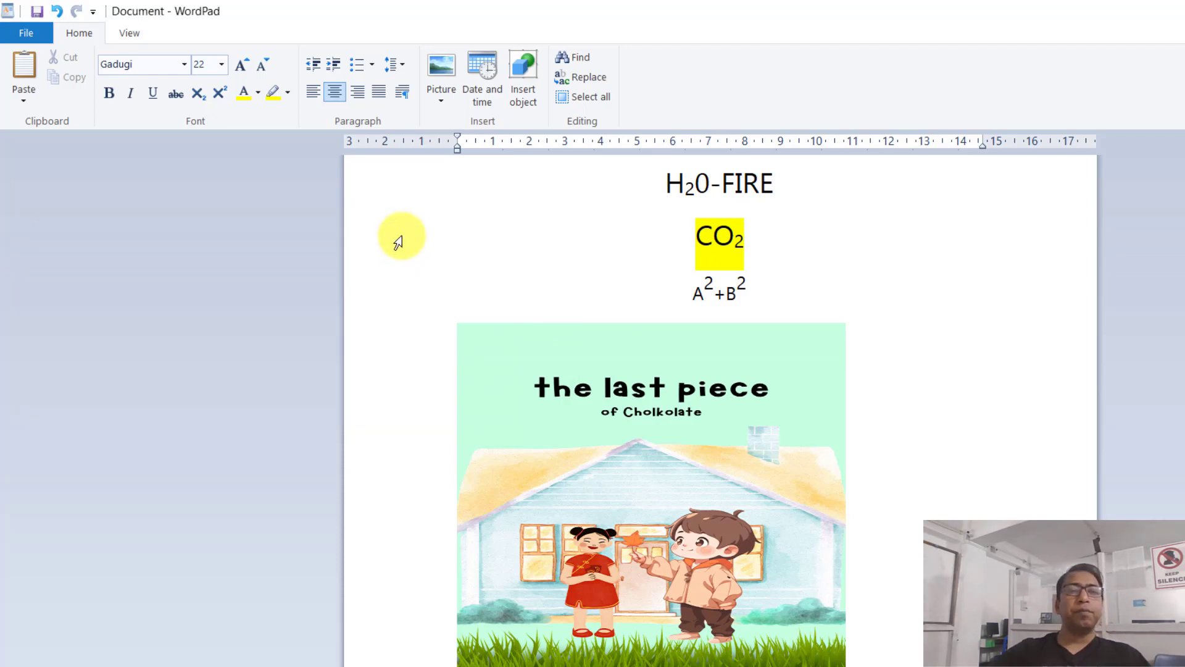
Select the entire document, look through the selected content, and clear the selection
left_click(580, 97)
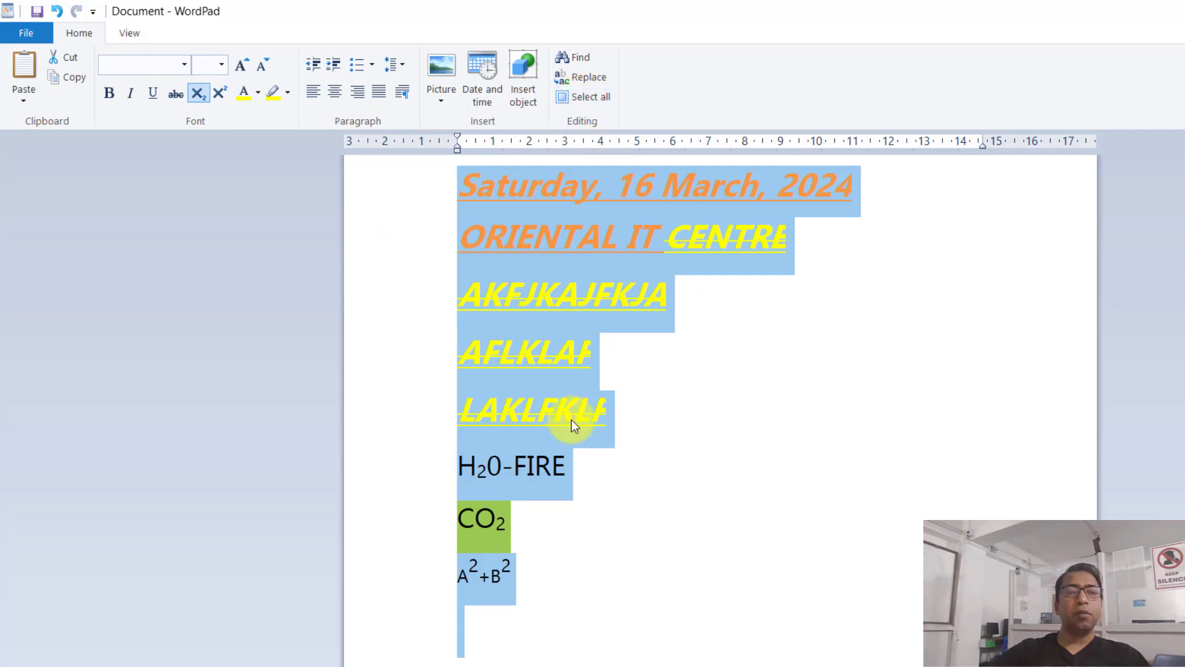
scroll(609, 433, "up", 5)
scroll(609, 432, "down", 1)
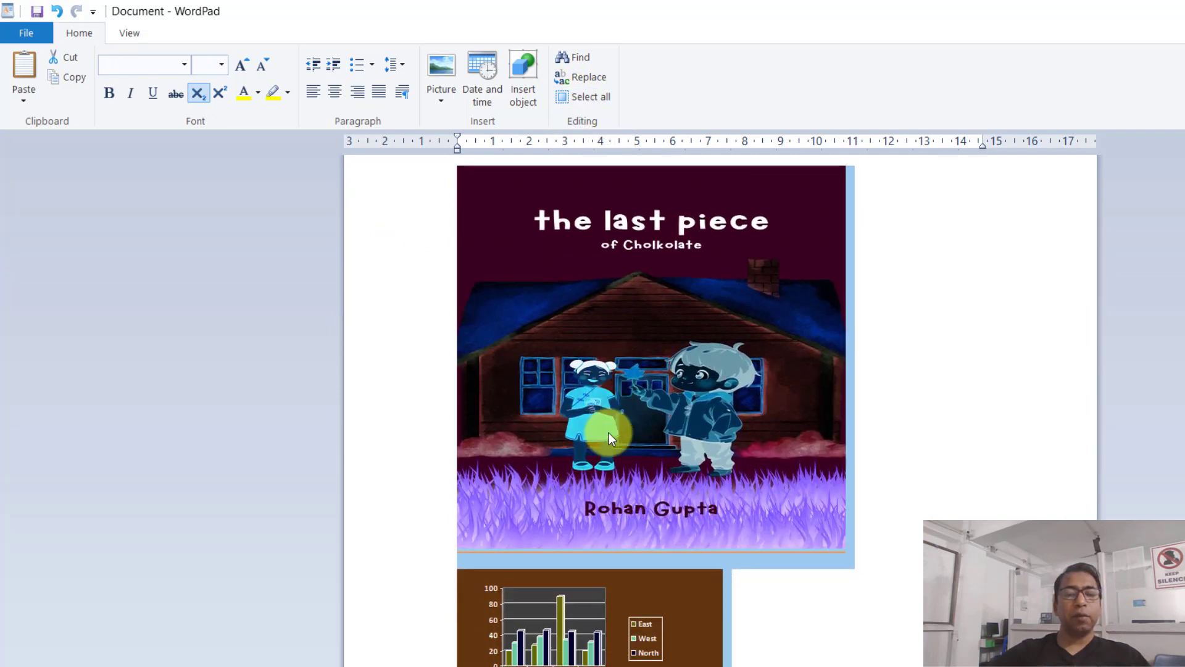
scroll(608, 432, "down", 6)
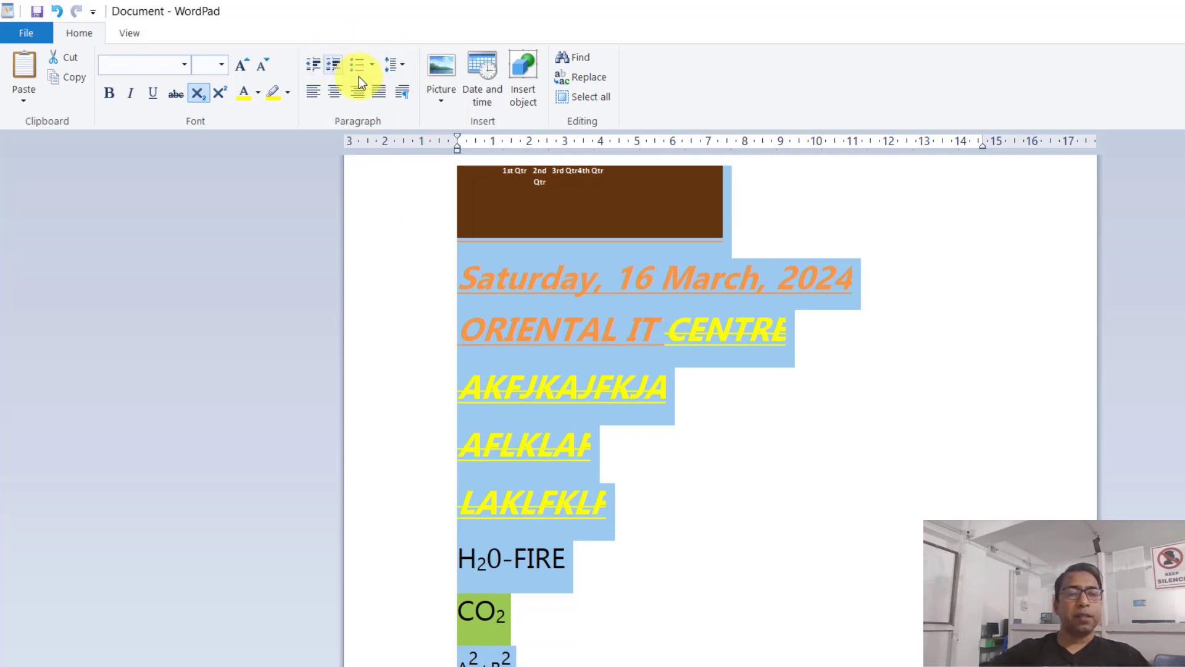
left_click(529, 329)
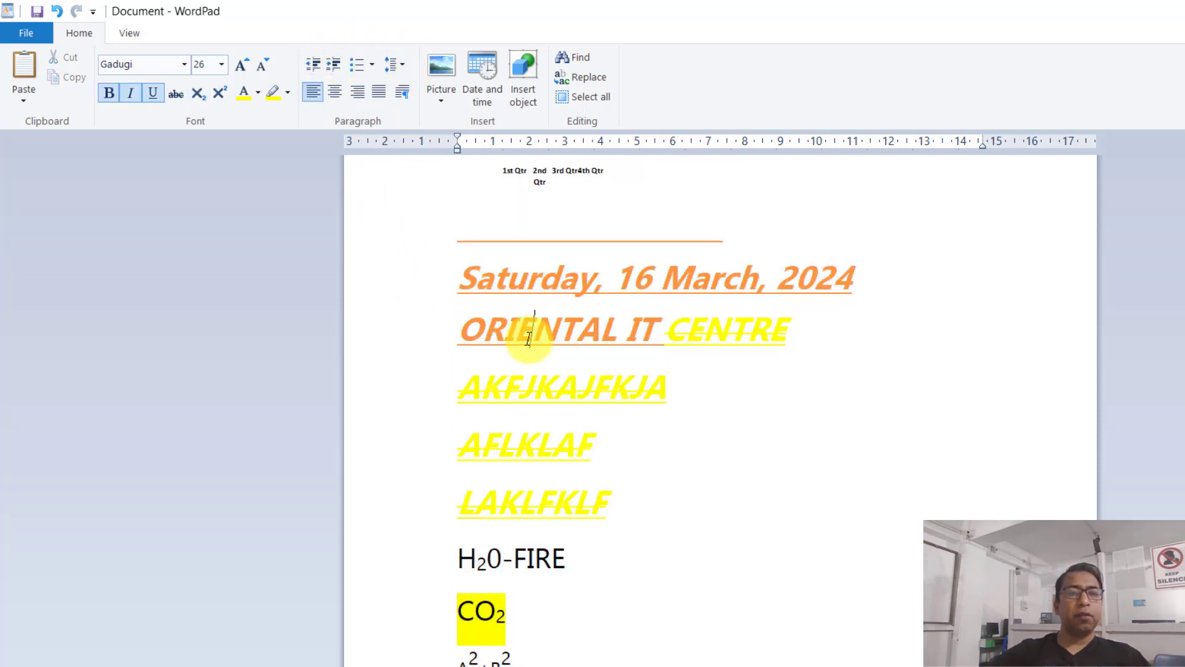
Set the line spacing of the AKFJKAJFKJA and AFLKLAF lines to 1.0
left_click(408, 64)
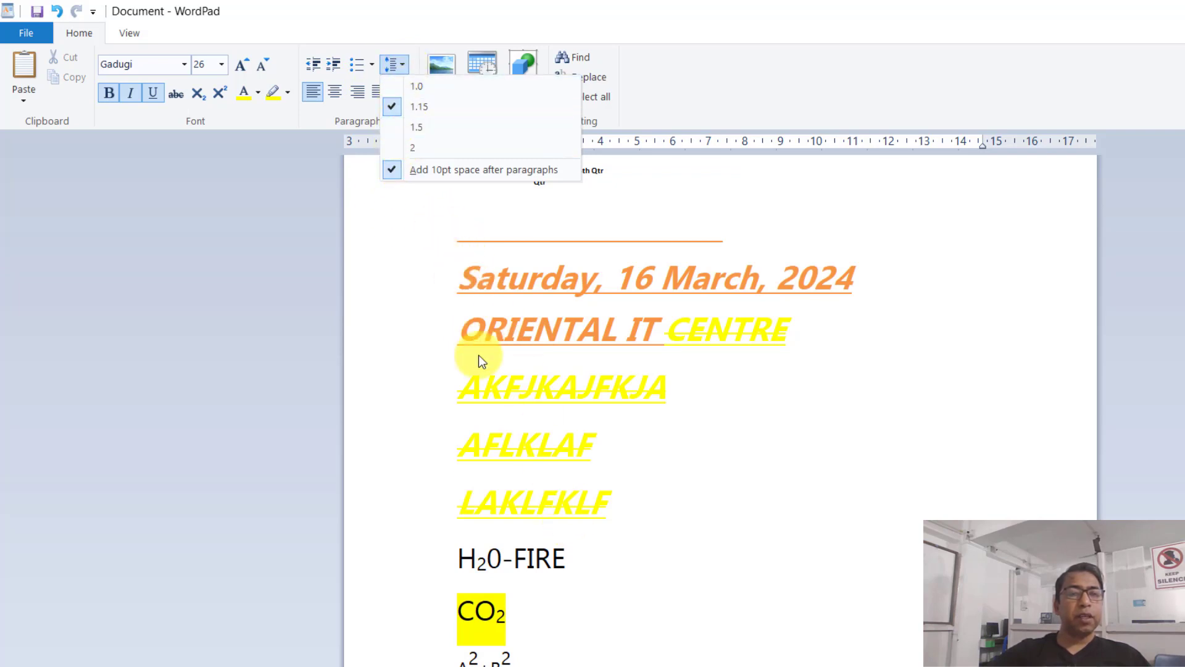
left_click(409, 325)
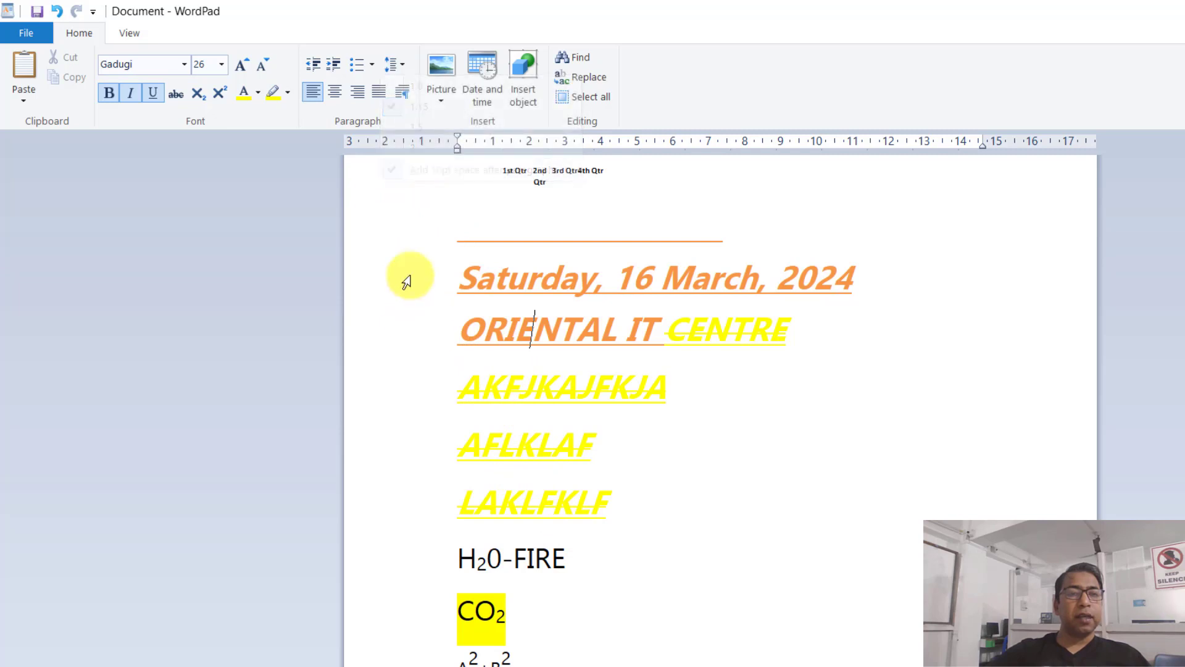
left_click_drag(457, 386, 594, 446)
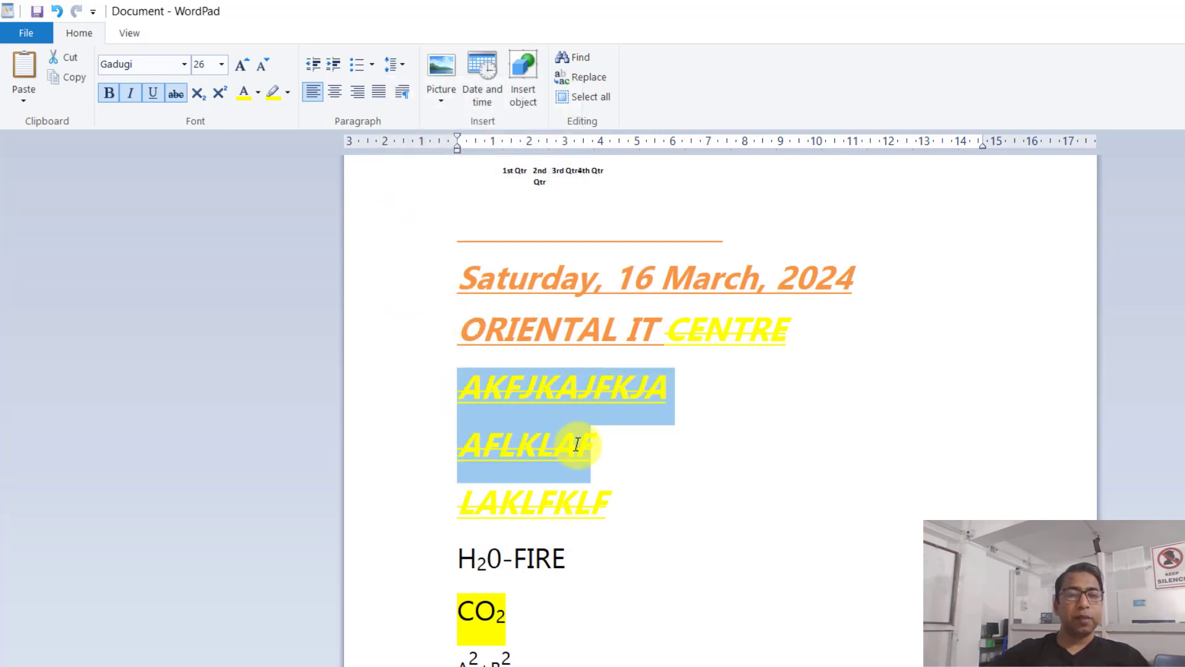
left_click(406, 65)
left_click(391, 88)
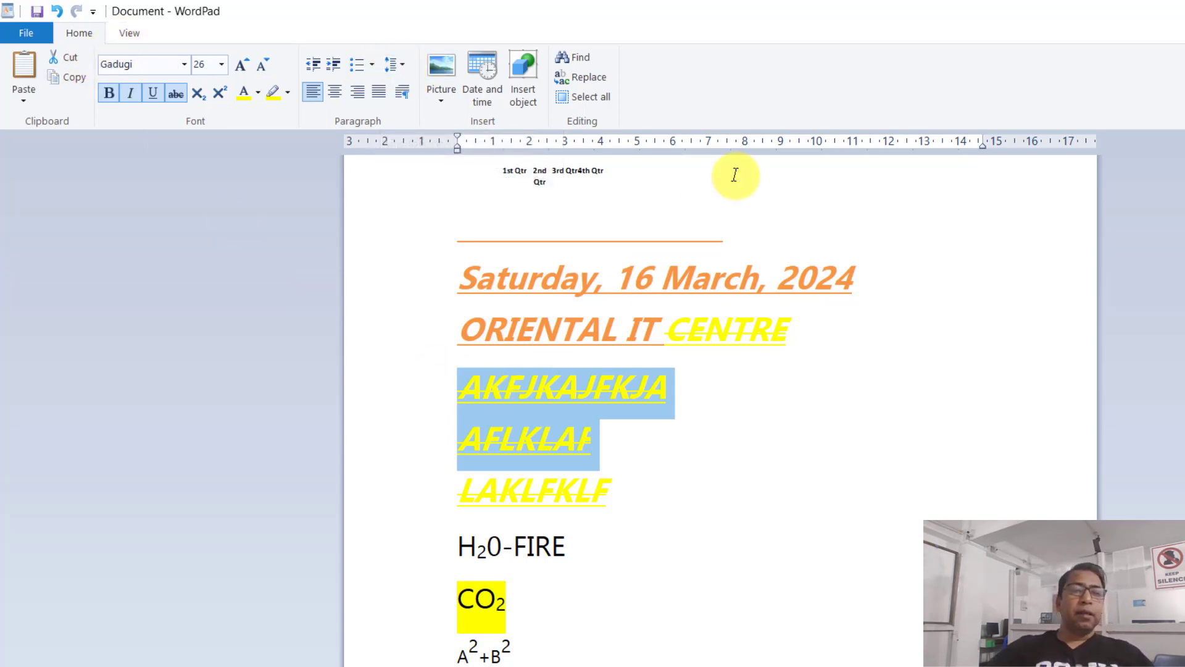
Zoom in on the document view by five levels
left_click(129, 33)
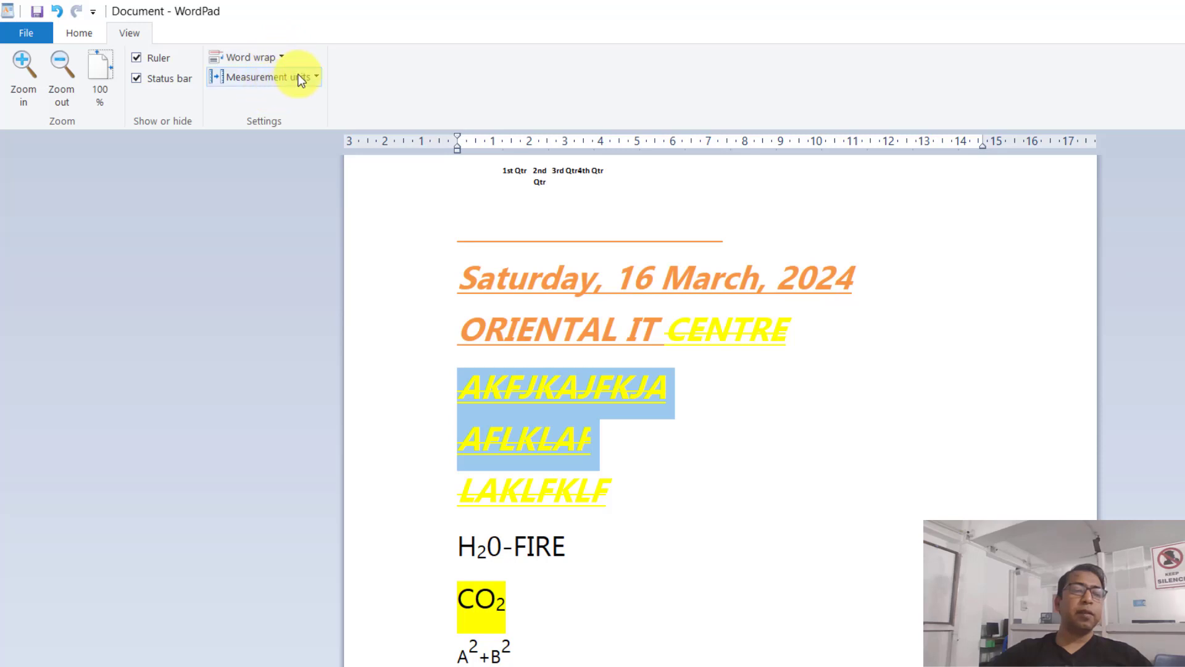
left_click(22, 77)
left_click(23, 66)
left_click(23, 67)
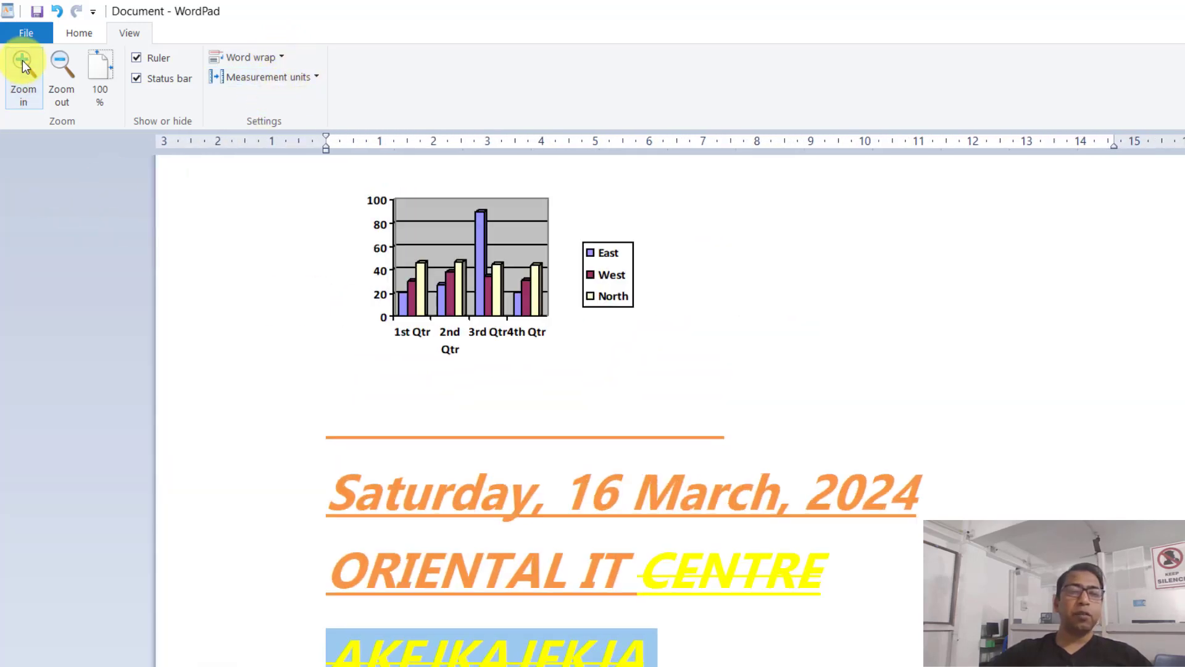
left_click(23, 67)
left_click(23, 67)
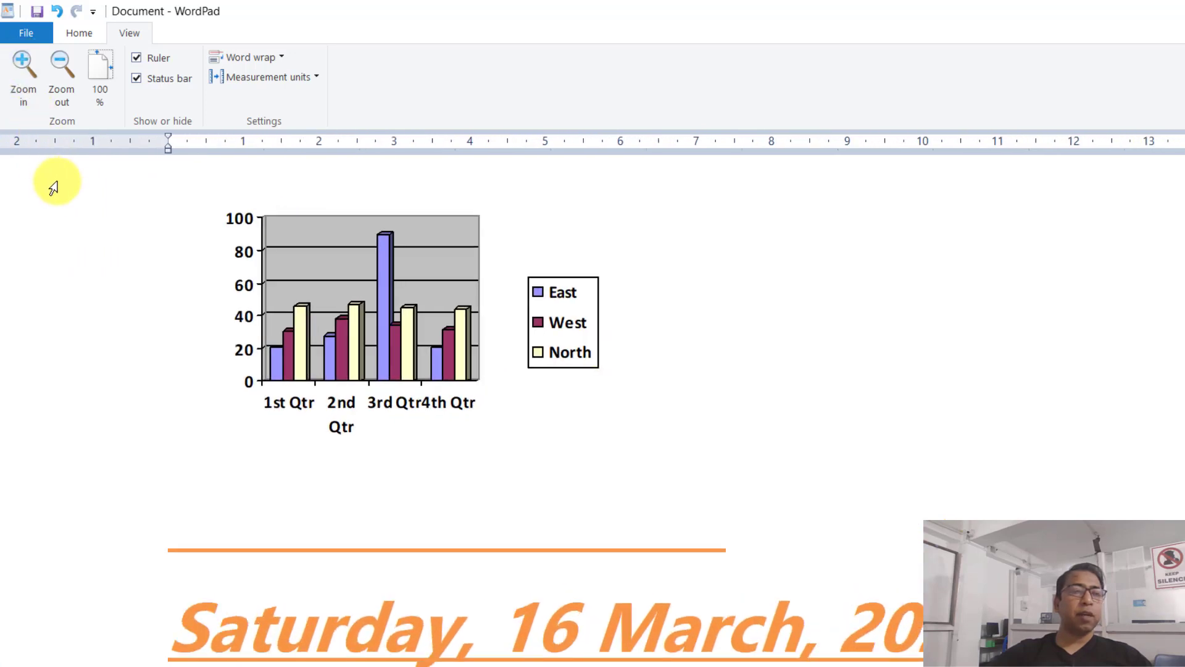
Zoom the document view out by three levels and restore it to 100%
left_click(66, 80)
left_click(71, 84)
left_click(71, 84)
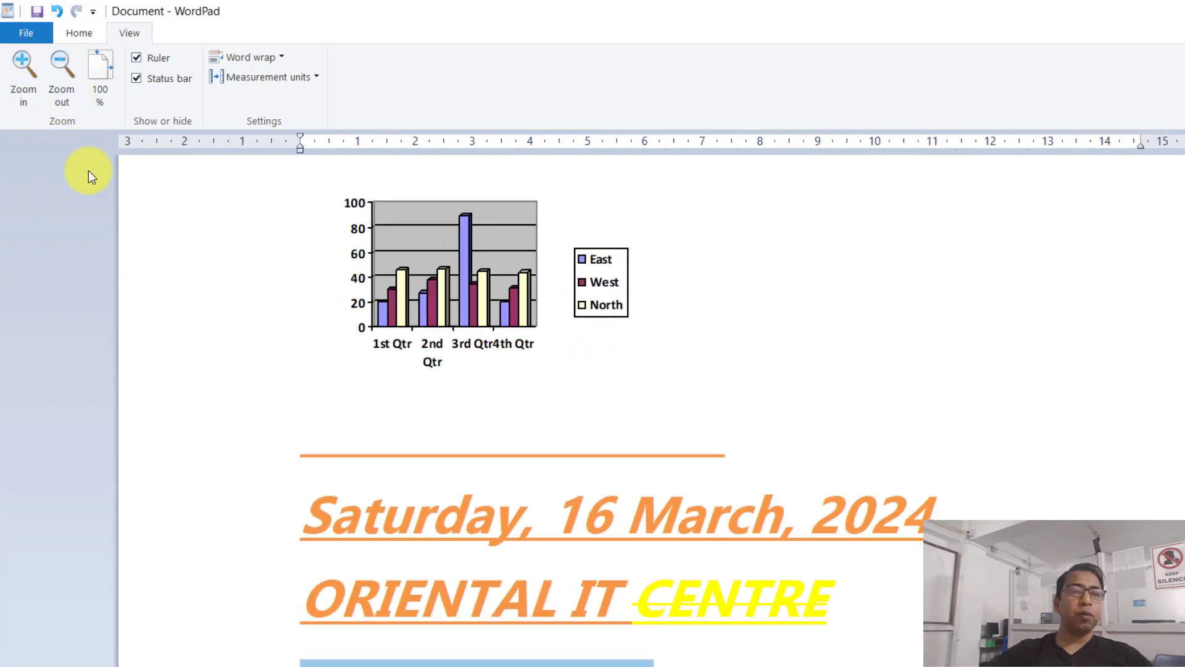
left_click(98, 77)
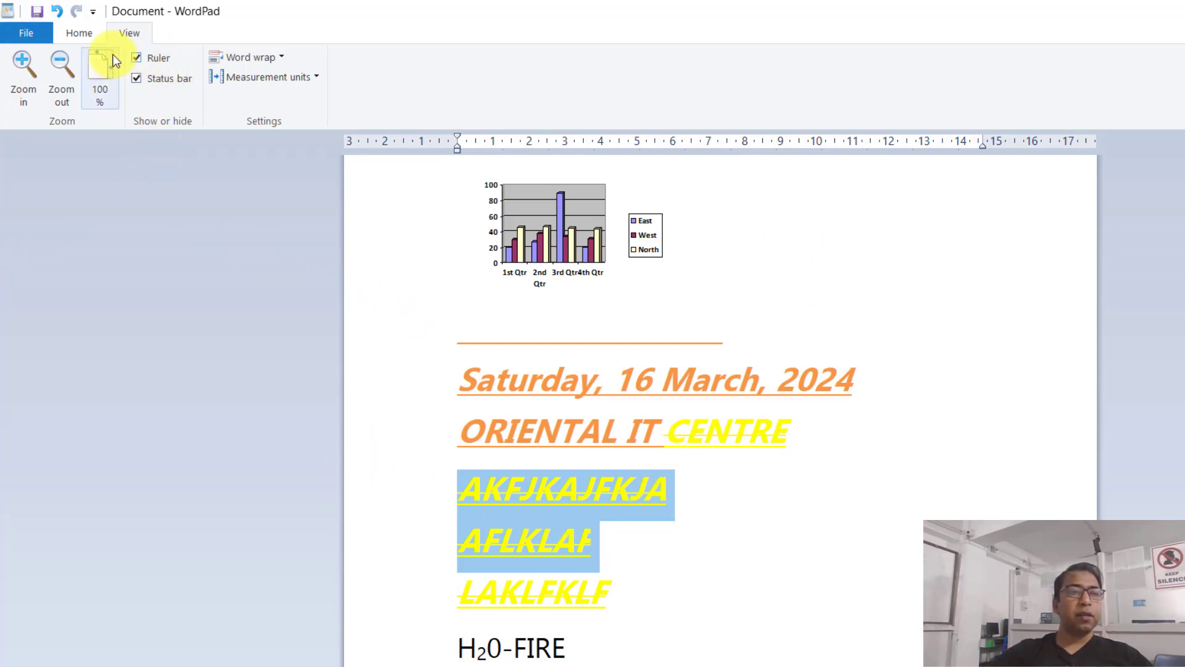
Change the word wrap setting to wrap text to the window
left_click(280, 58)
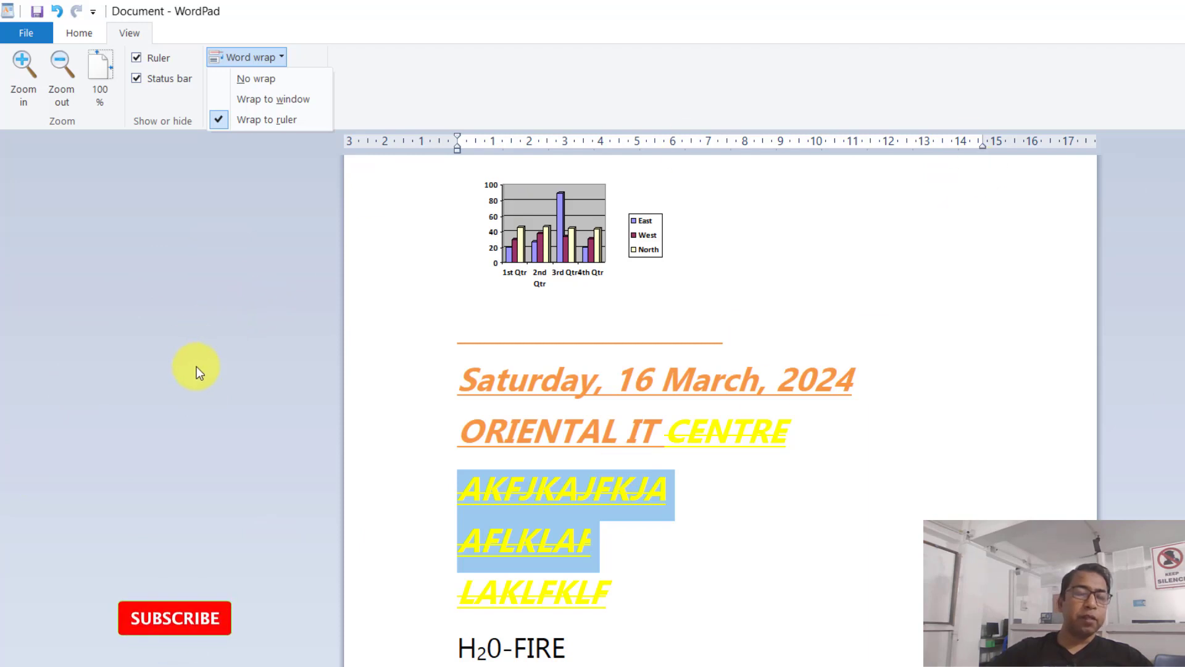
left_click(273, 100)
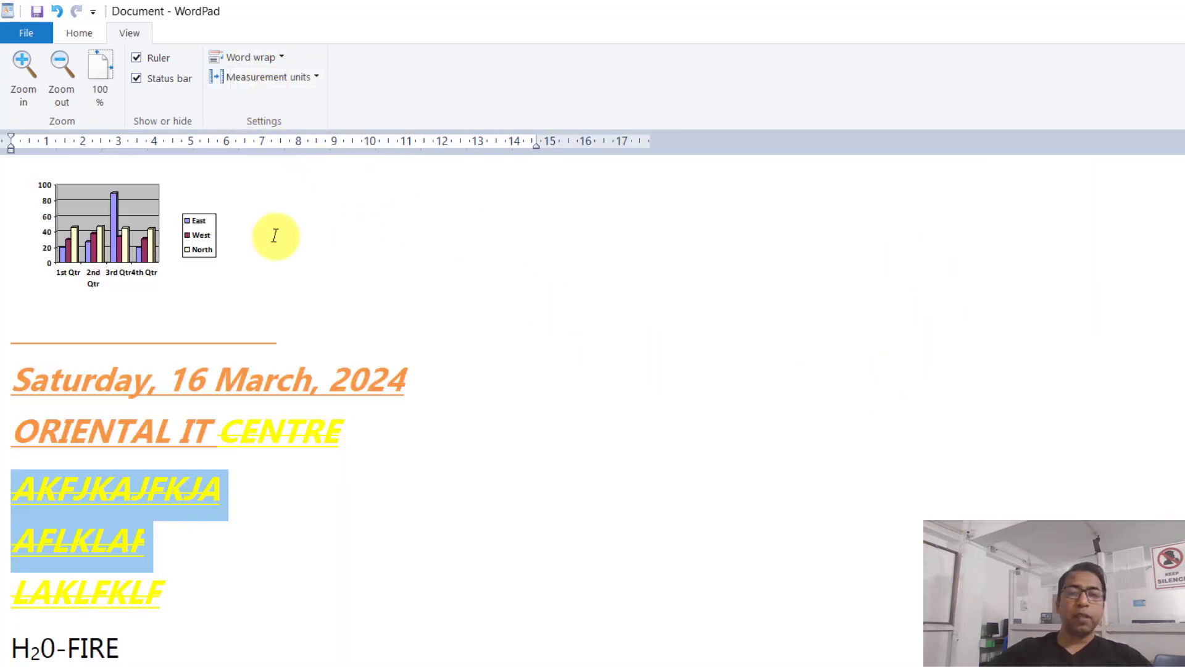
Change the document's word wrap setting to wrap text to the ruler
scroll(125, 334, "down", 3)
scroll(126, 334, "down", 10)
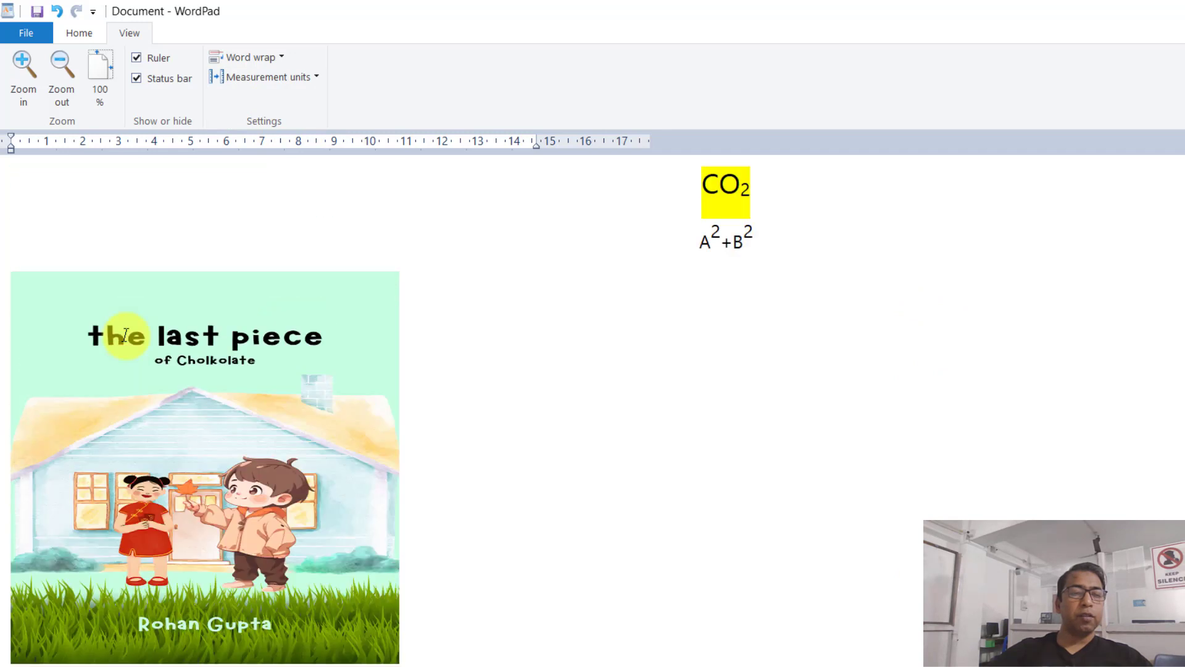
scroll(156, 336, "up", 2)
left_click(282, 58)
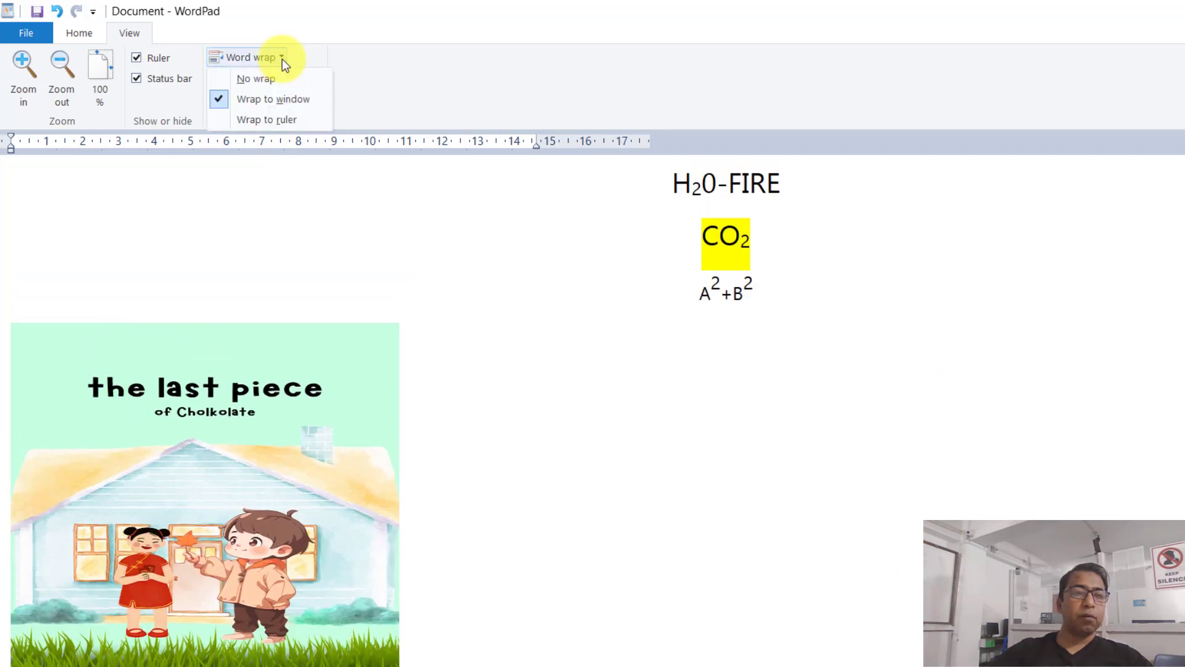
left_click(267, 120)
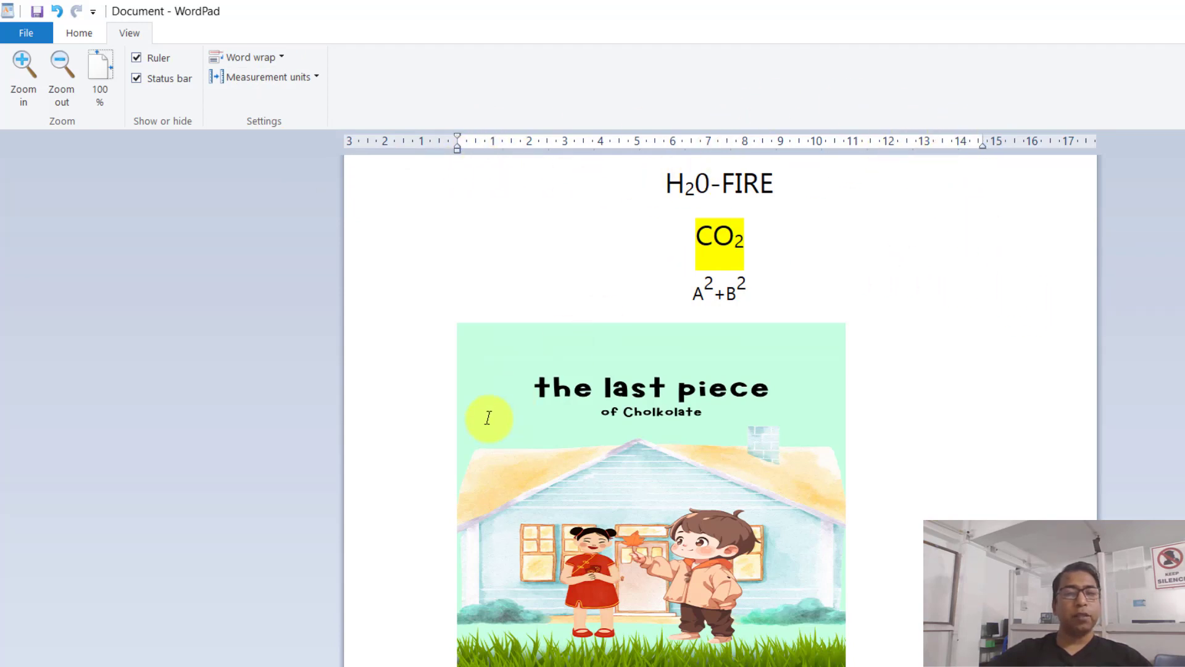
Switch the word wrap setting to no wrap and return it to wrap to ruler
left_click(280, 59)
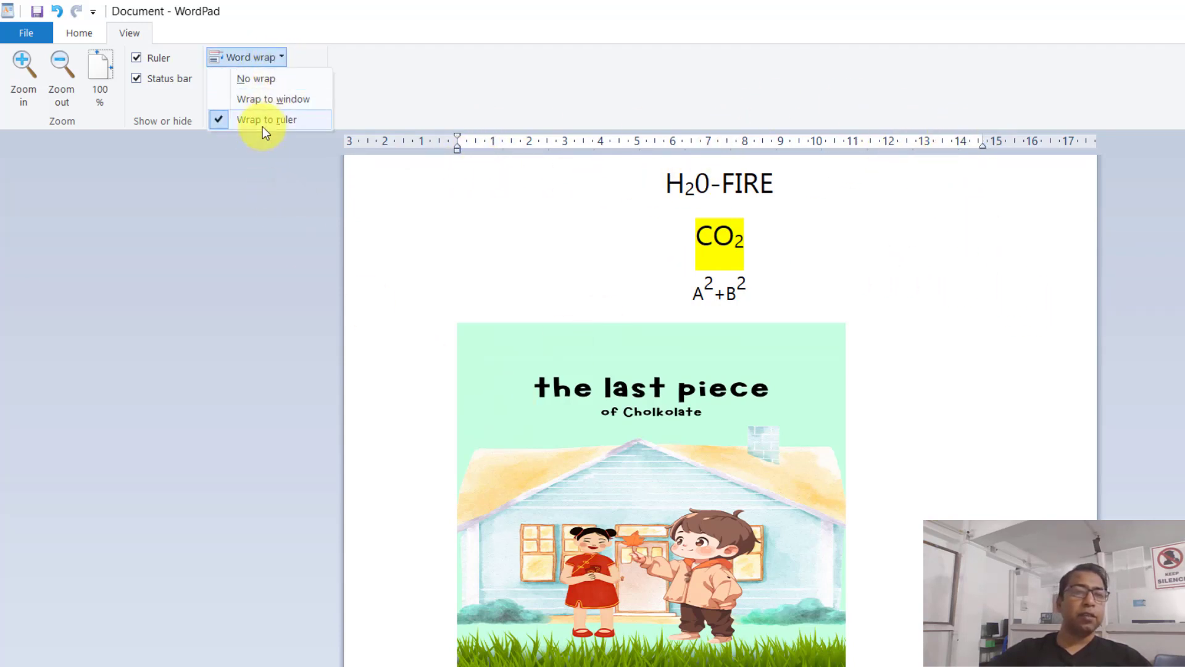
left_click(272, 83)
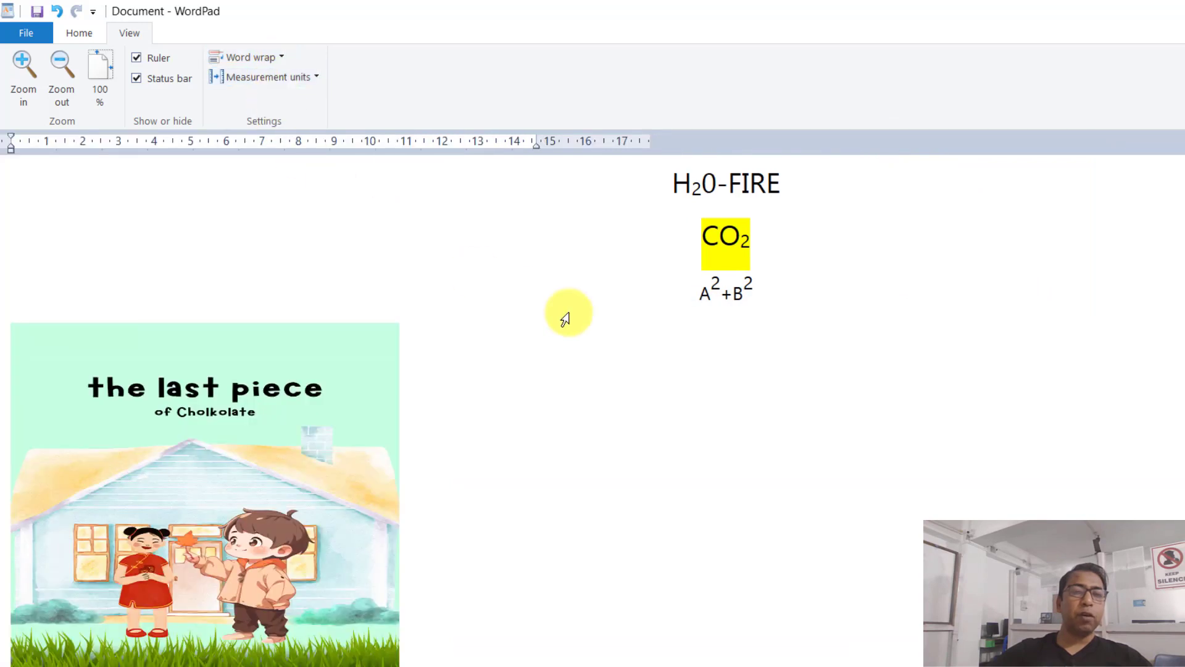
left_click(296, 71)
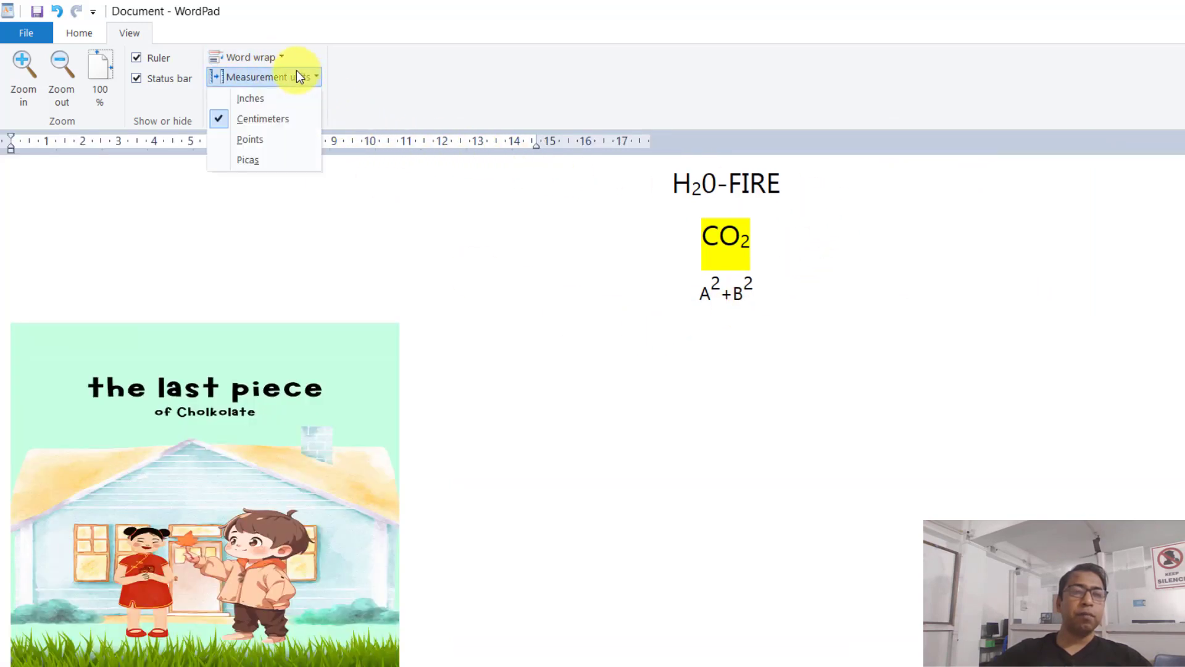
left_click(264, 57)
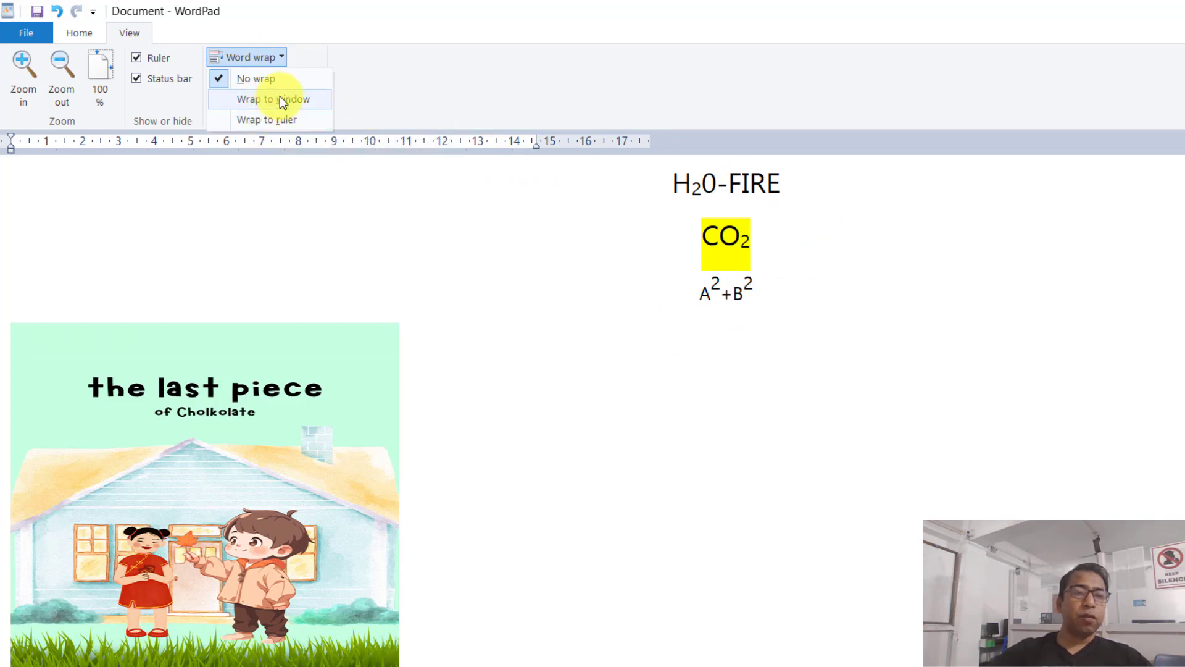
left_click(275, 121)
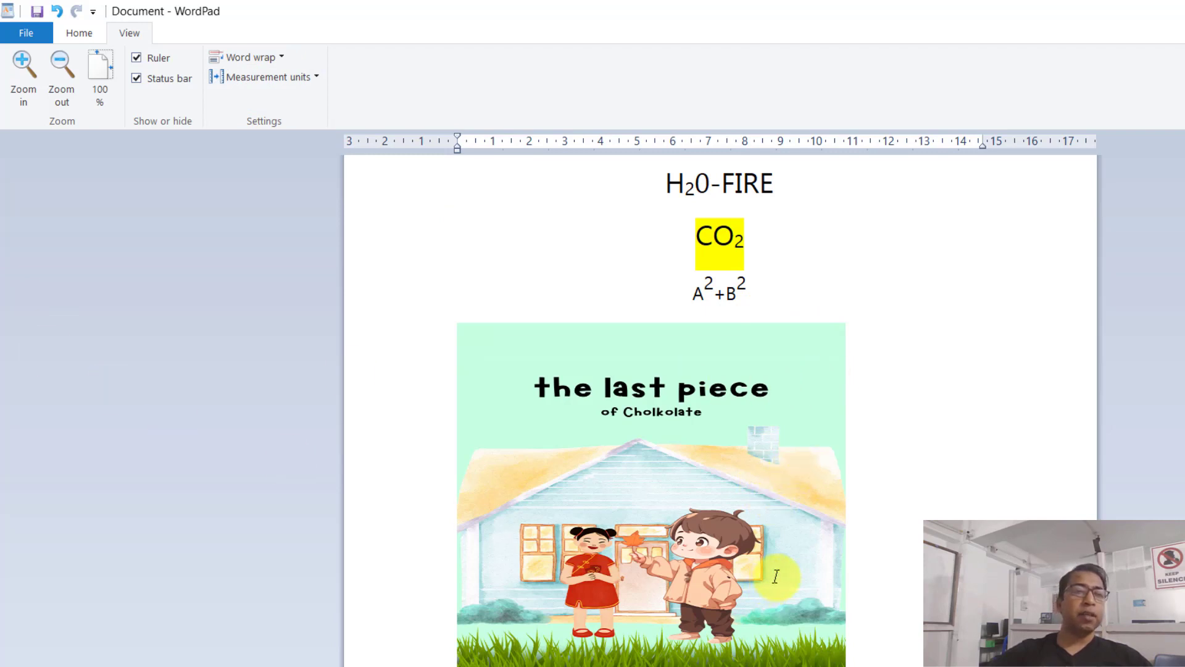
Open the choice of measurement units for the ruler
left_click(305, 78)
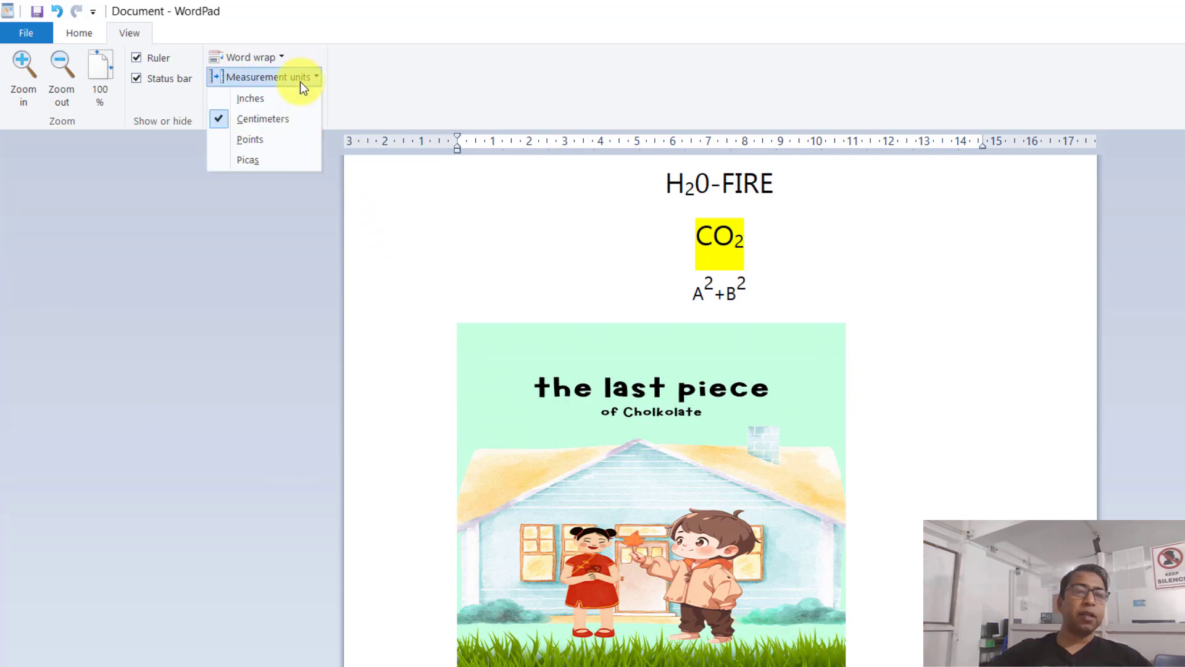